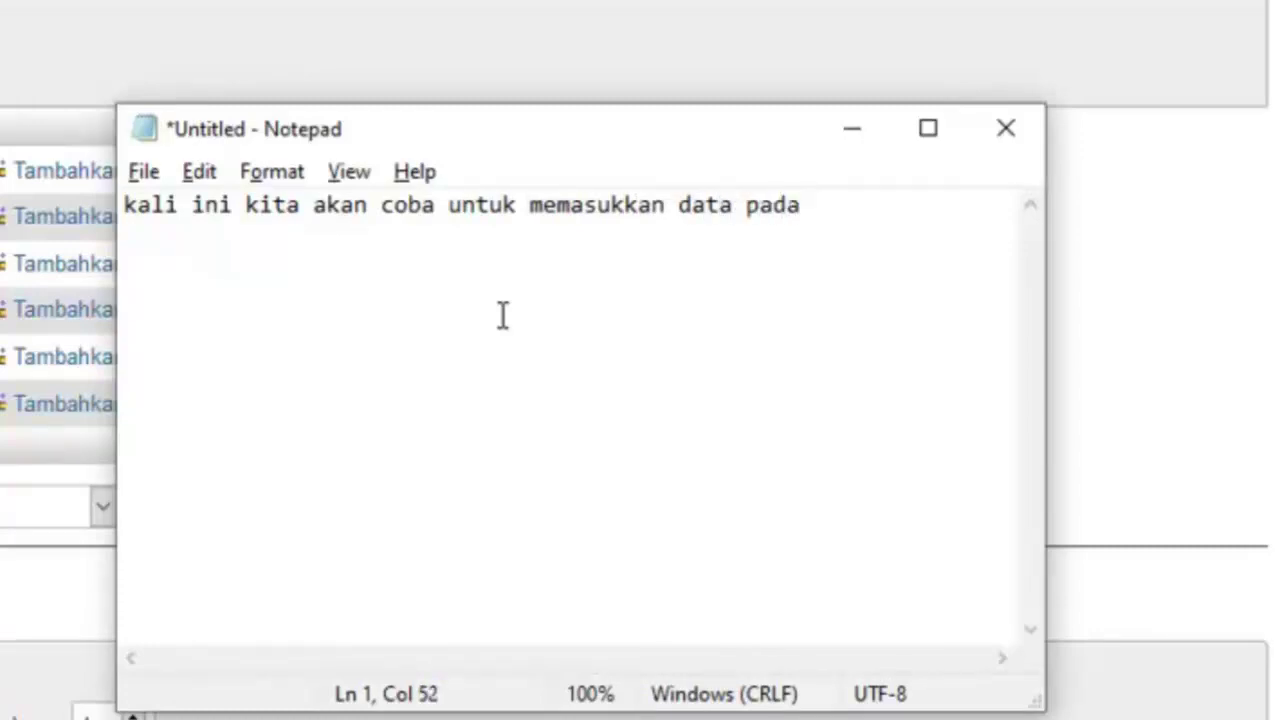
Step: Complete the opening note with "database yang sudah kita buat sebelumnya.", breaking the line after "yang"
type("database")
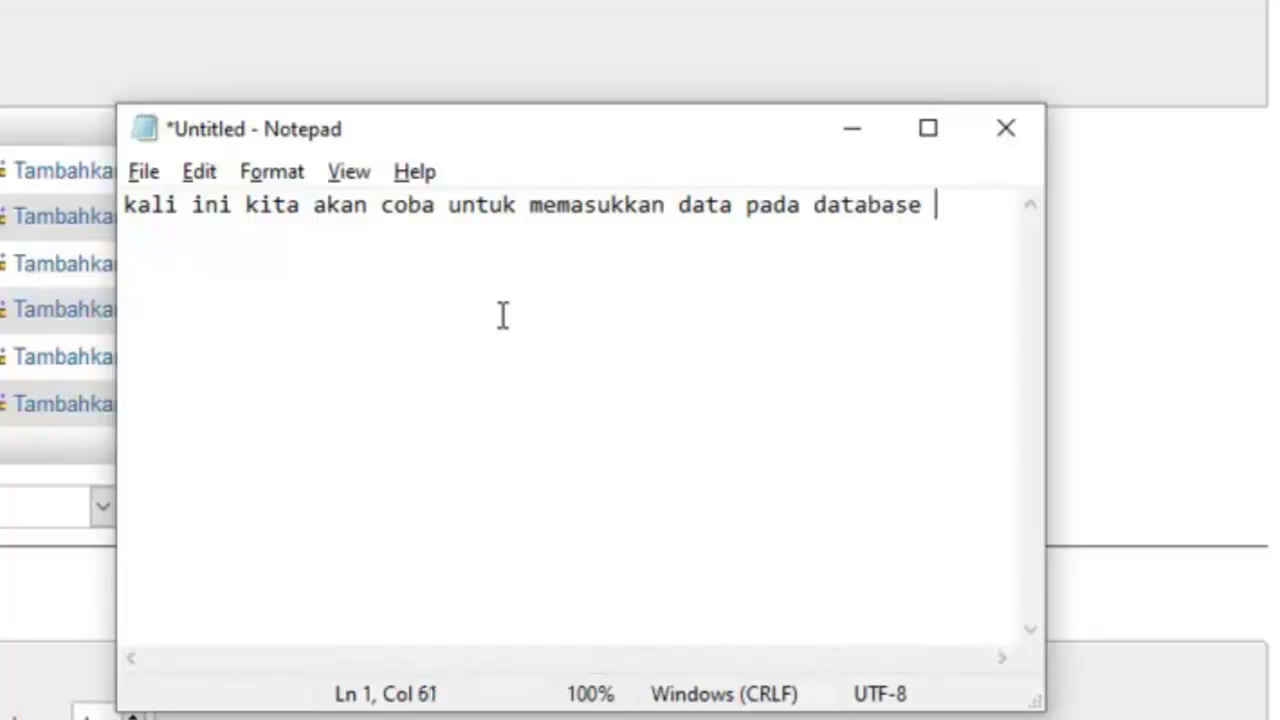
type(" yang")
key("Return")
type("sudah kita buat sebelumnya.")
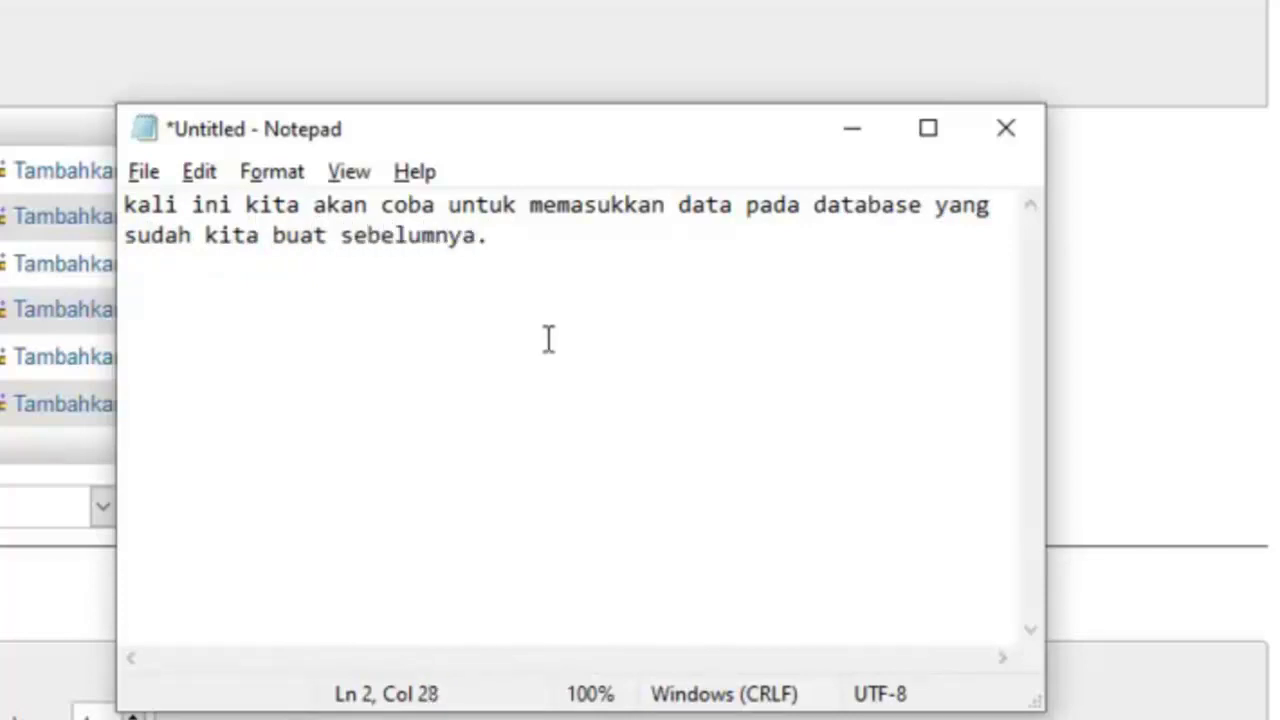
Step: Switch to phpMyAdmin and view the pegawai database's table relations in the designer
left_click(397, 30)
mouse_move(1131, 2)
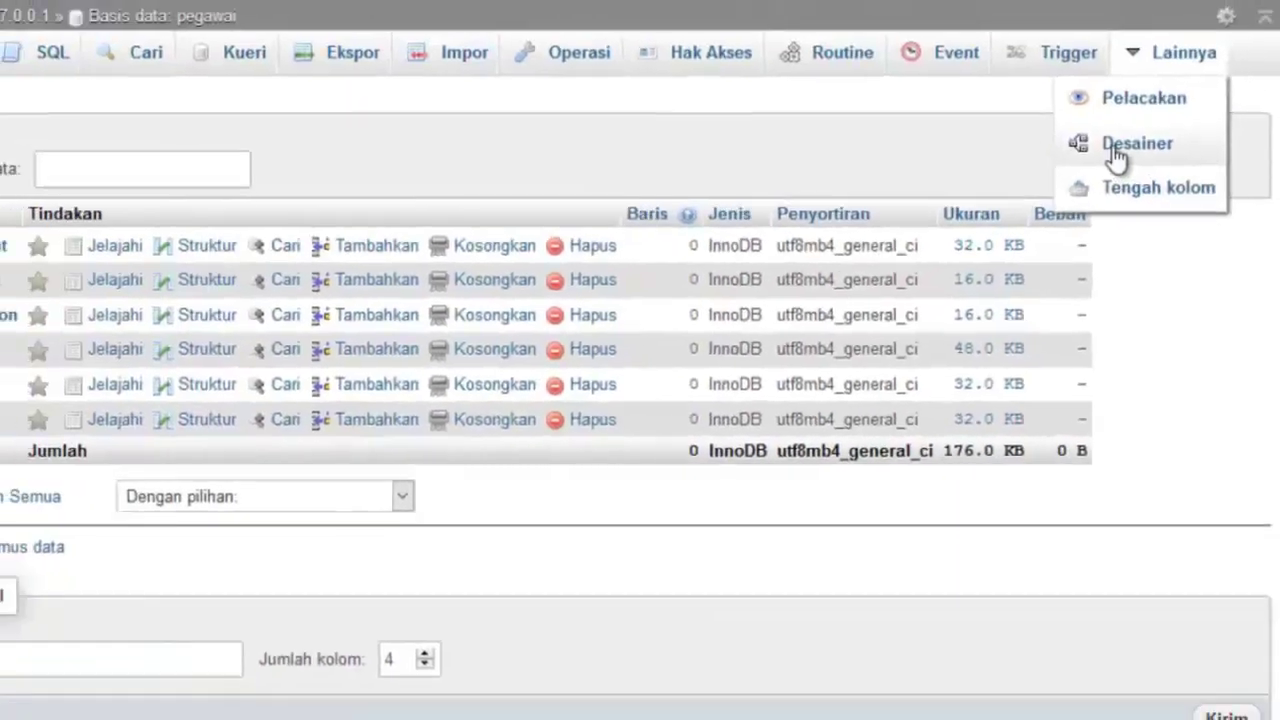
left_click(1116, 155)
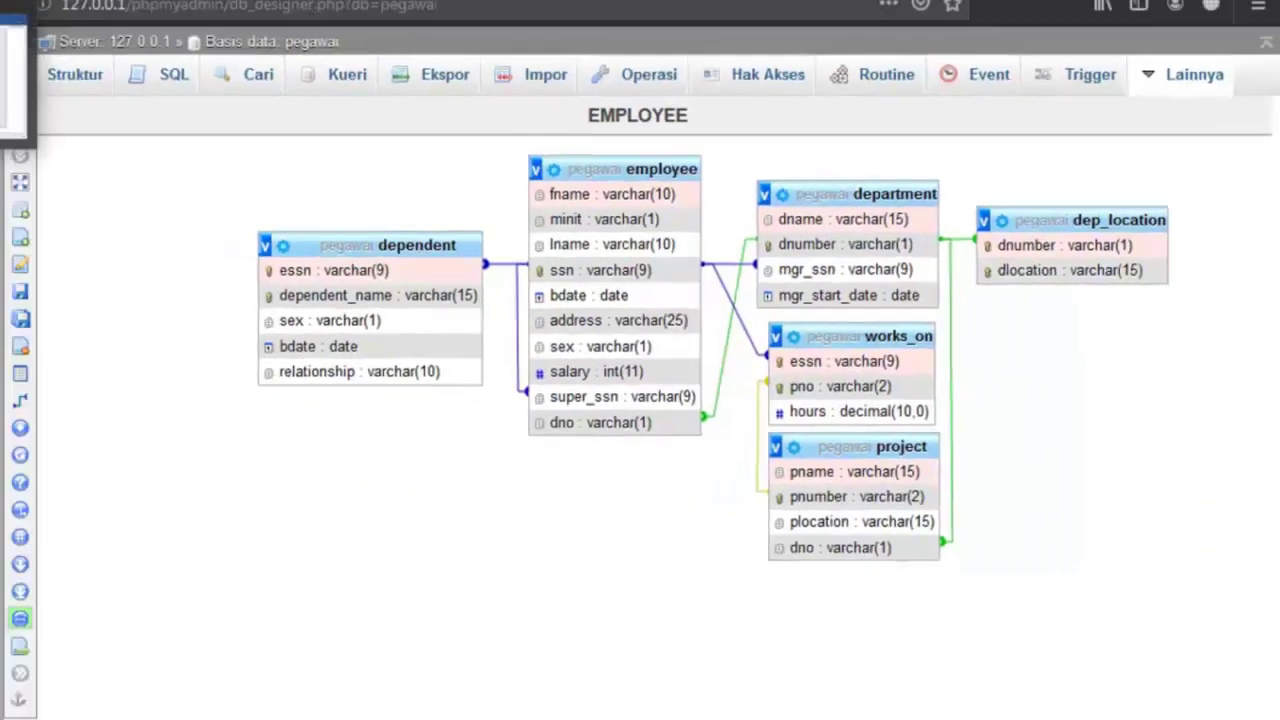
Step: Bring up the Word data tables with Notepad over them and add the note "ini adalah data yang akan kita masukkan dalam database tersebut"
left_click(155, 14)
left_click(190, 14)
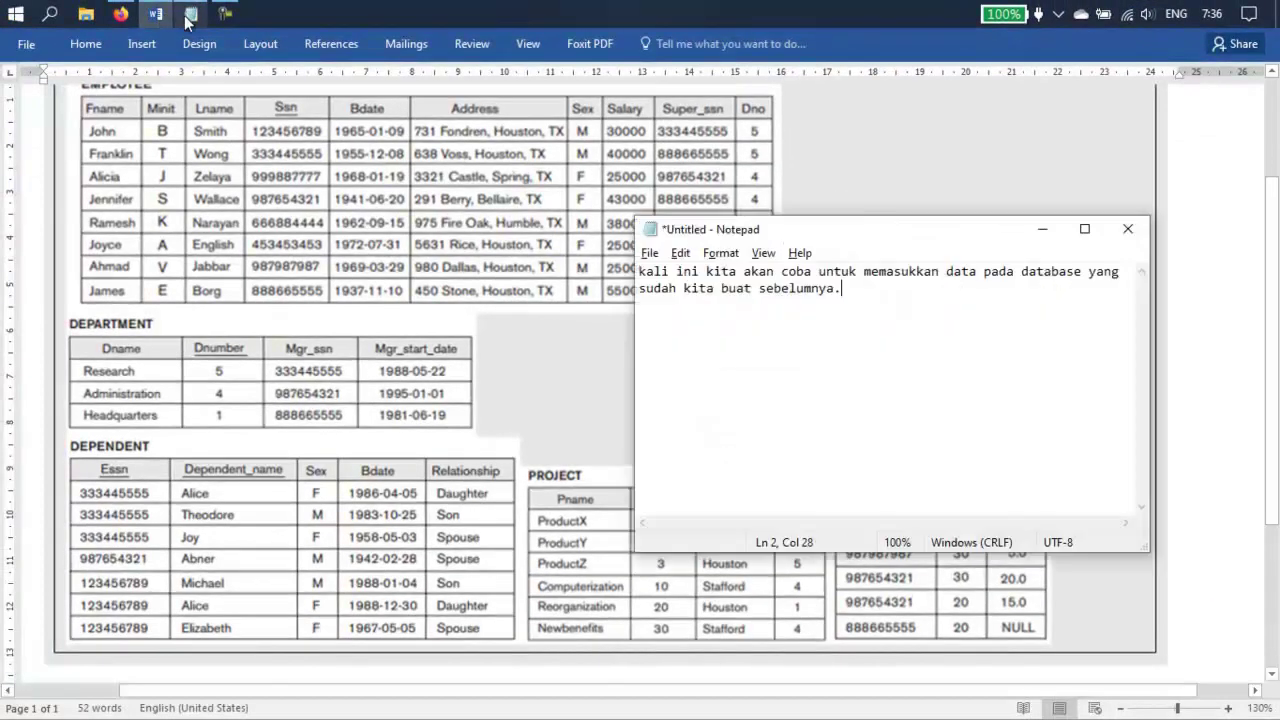
key("Return")
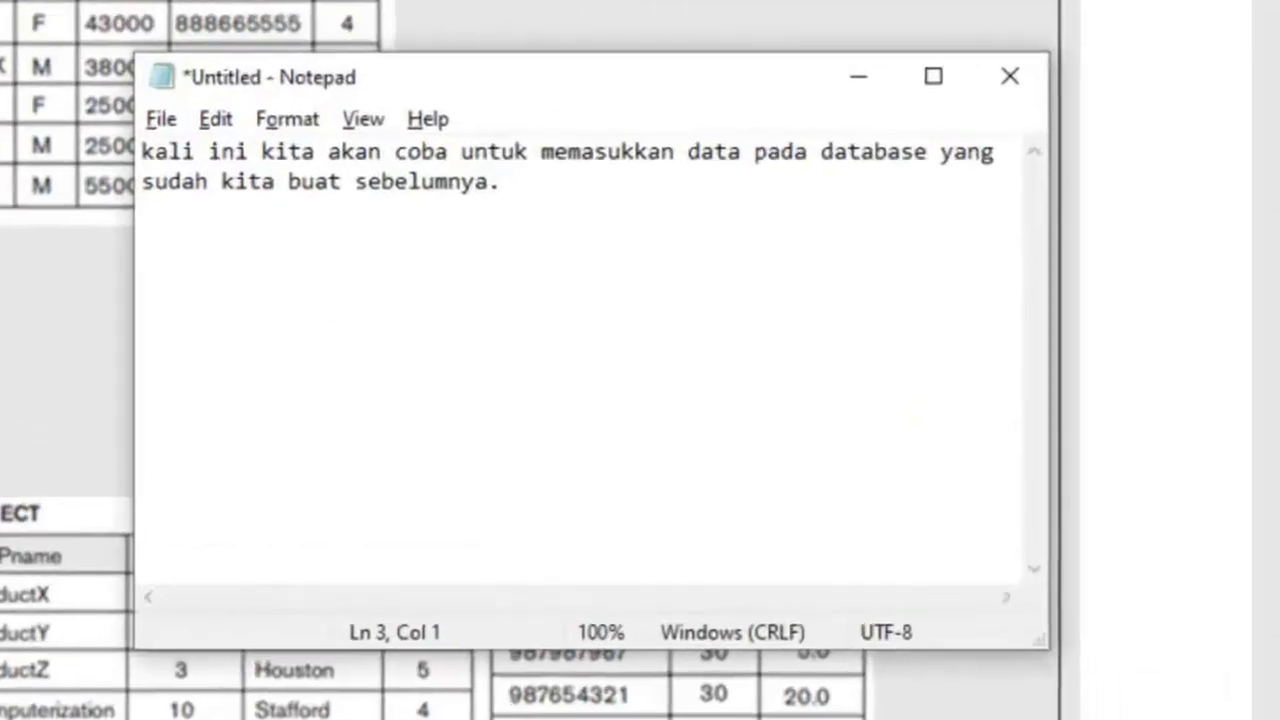
key("Return")
type("ini adalah data yang akan kita masukkan dalam database tersebt")
key("BackSpace")
type("ut")
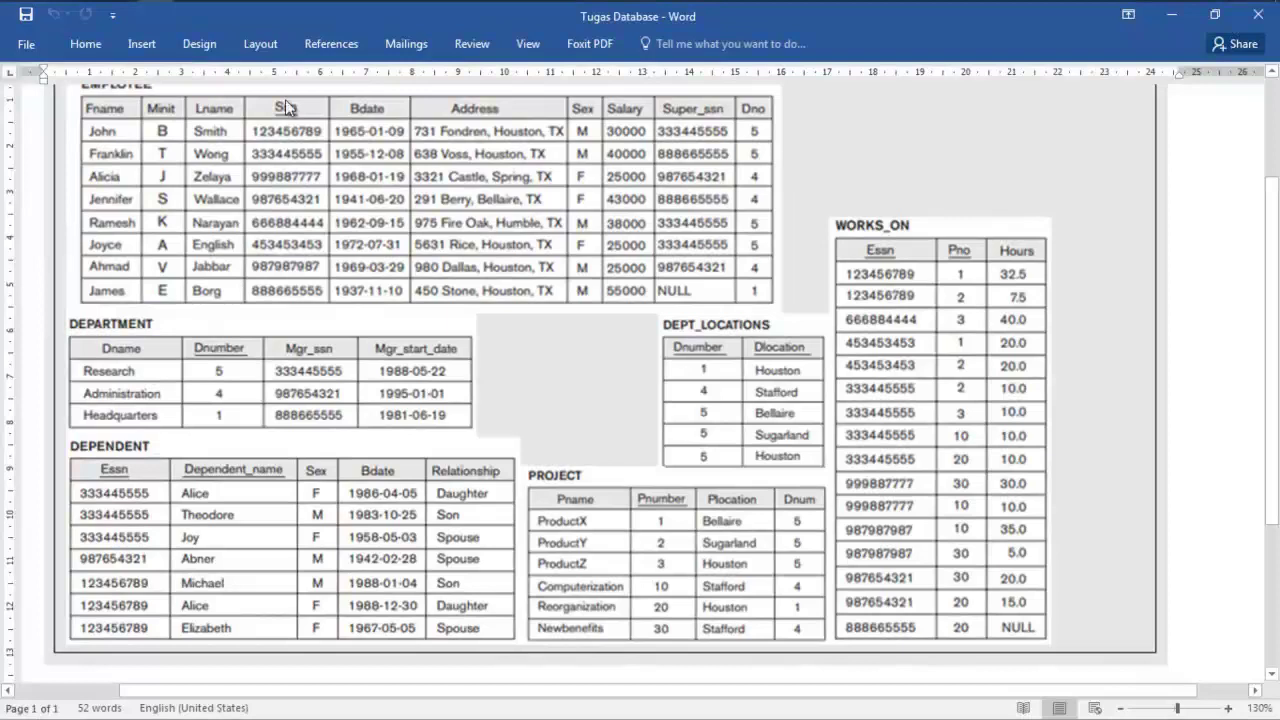
Step: Switch to phpMyAdmin and show the table list of the pegawai database
mouse_move(191, 17)
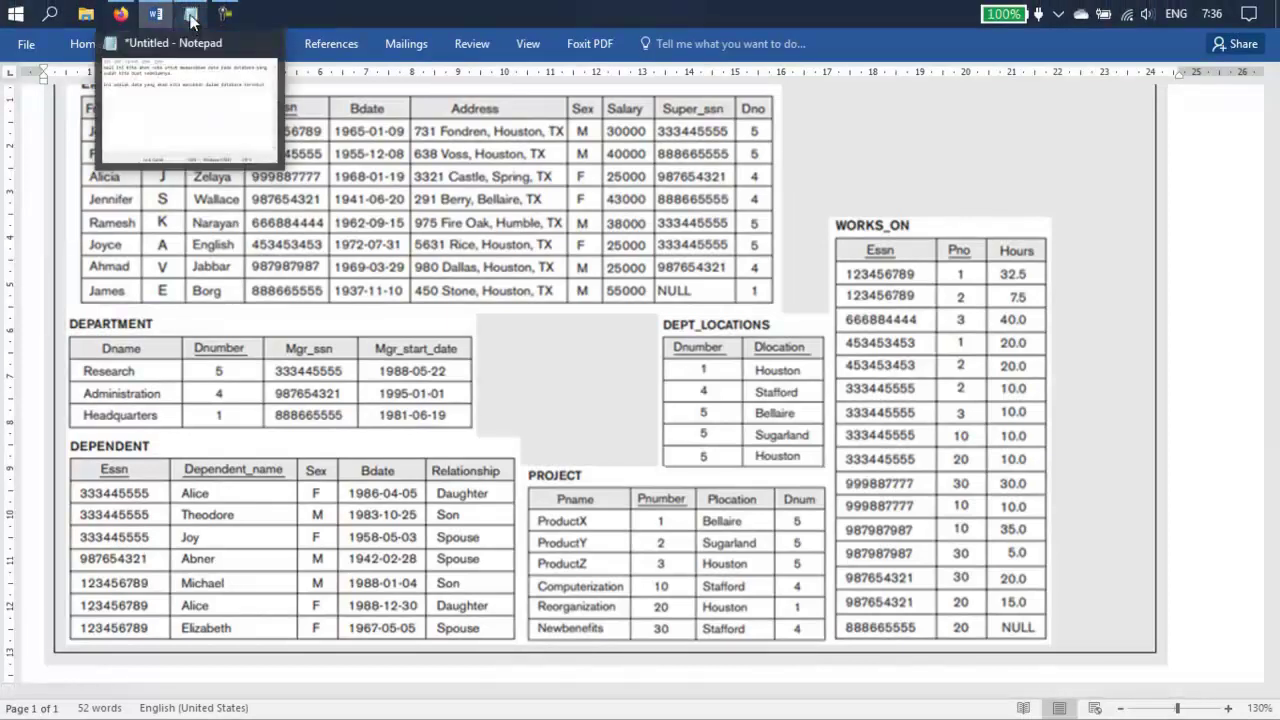
left_click(120, 14)
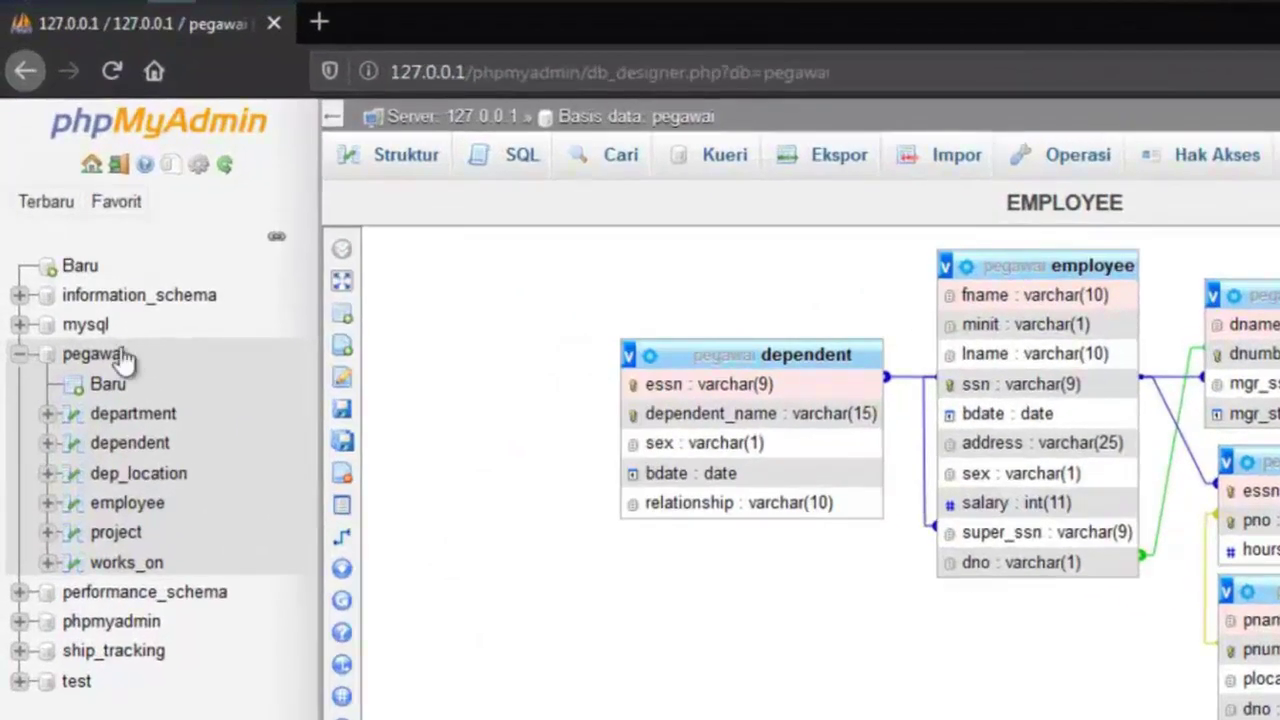
left_click(118, 360)
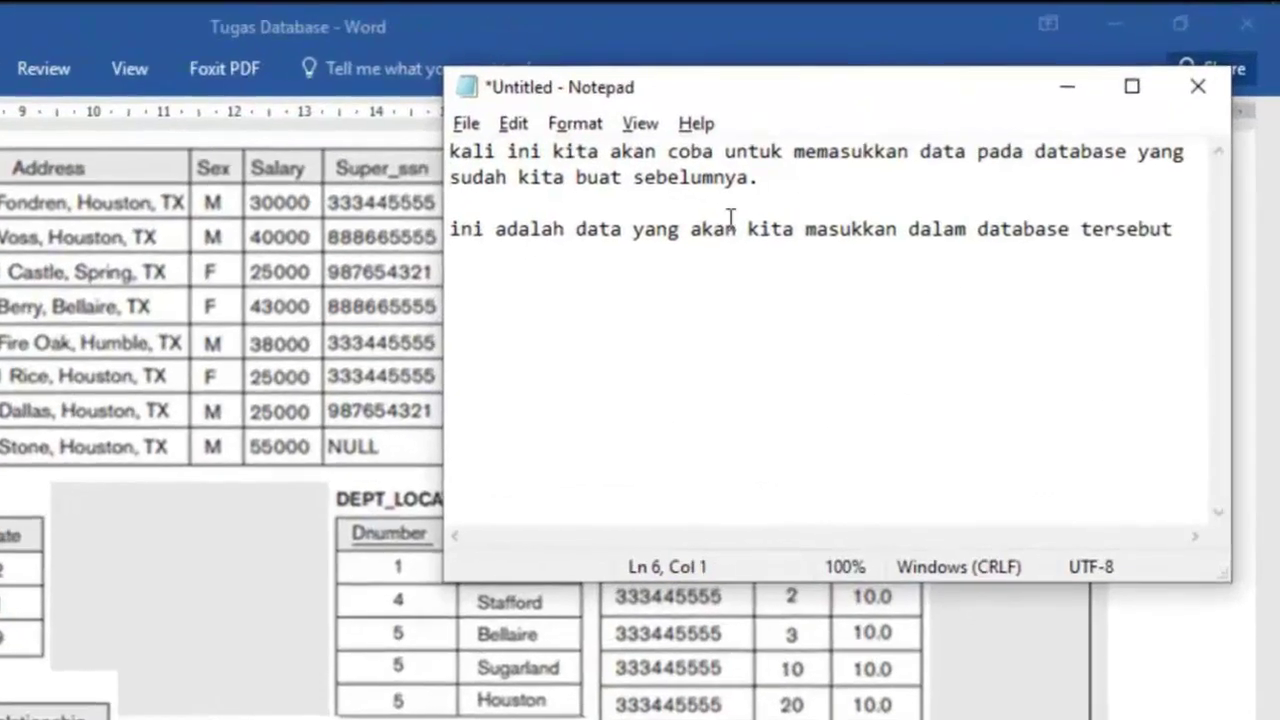
Step: Shorten the Notepad window and begin a new paragraph: "jika dilihat dari data yang ada, dan dari struktur database yang terjadi, tidak"
left_click_drag(1075, 590, 1077, 445)
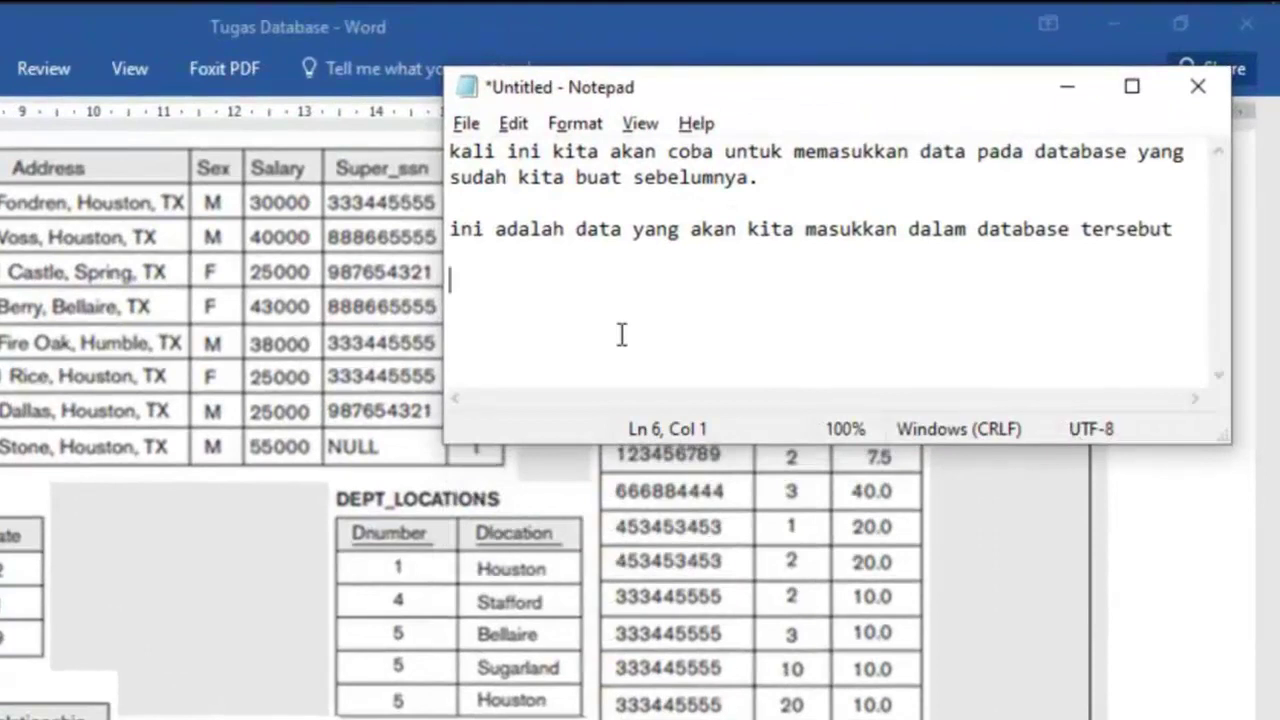
type("jika ki")
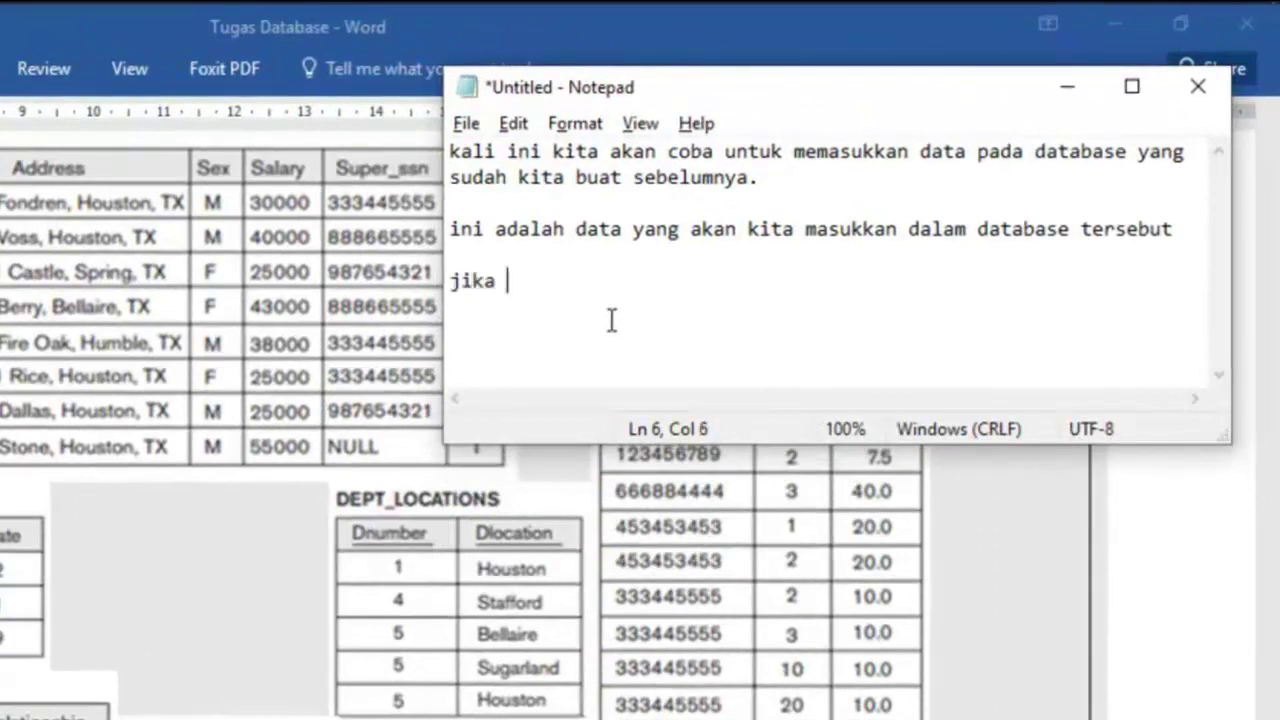
key("BackSpace")
key("BackSpace")
type("dilihat dari ")
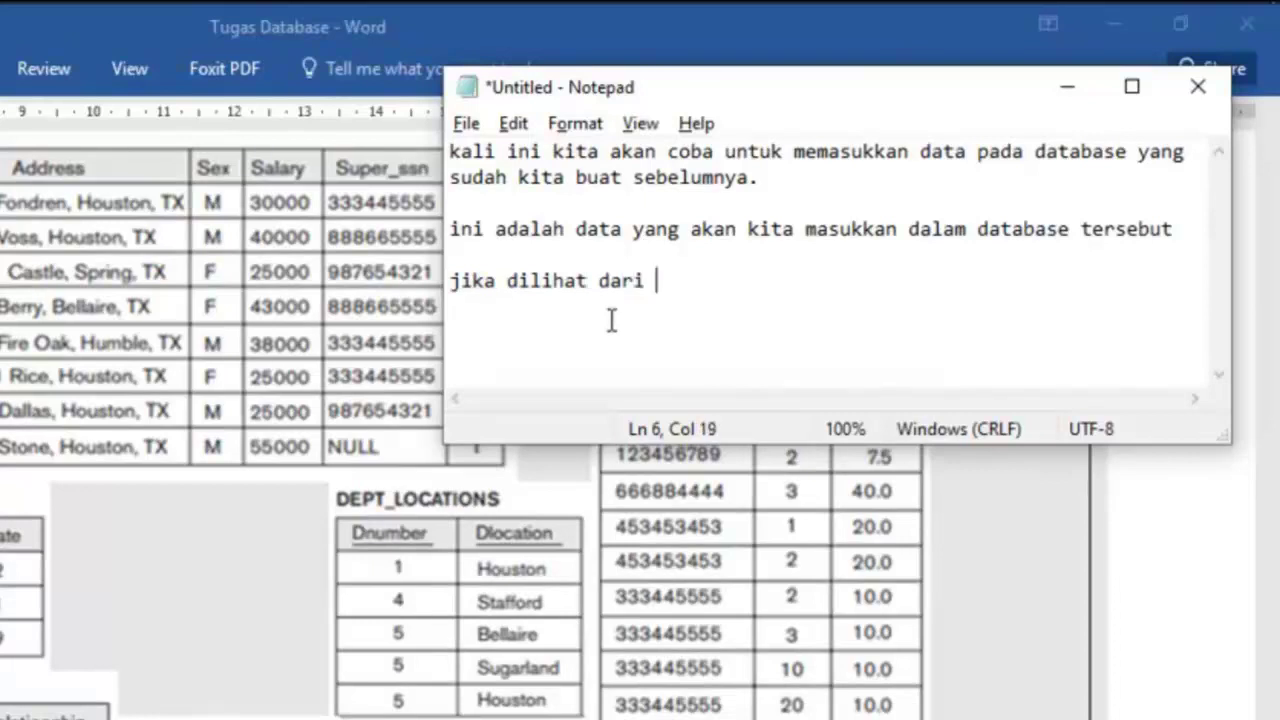
type("data yan")
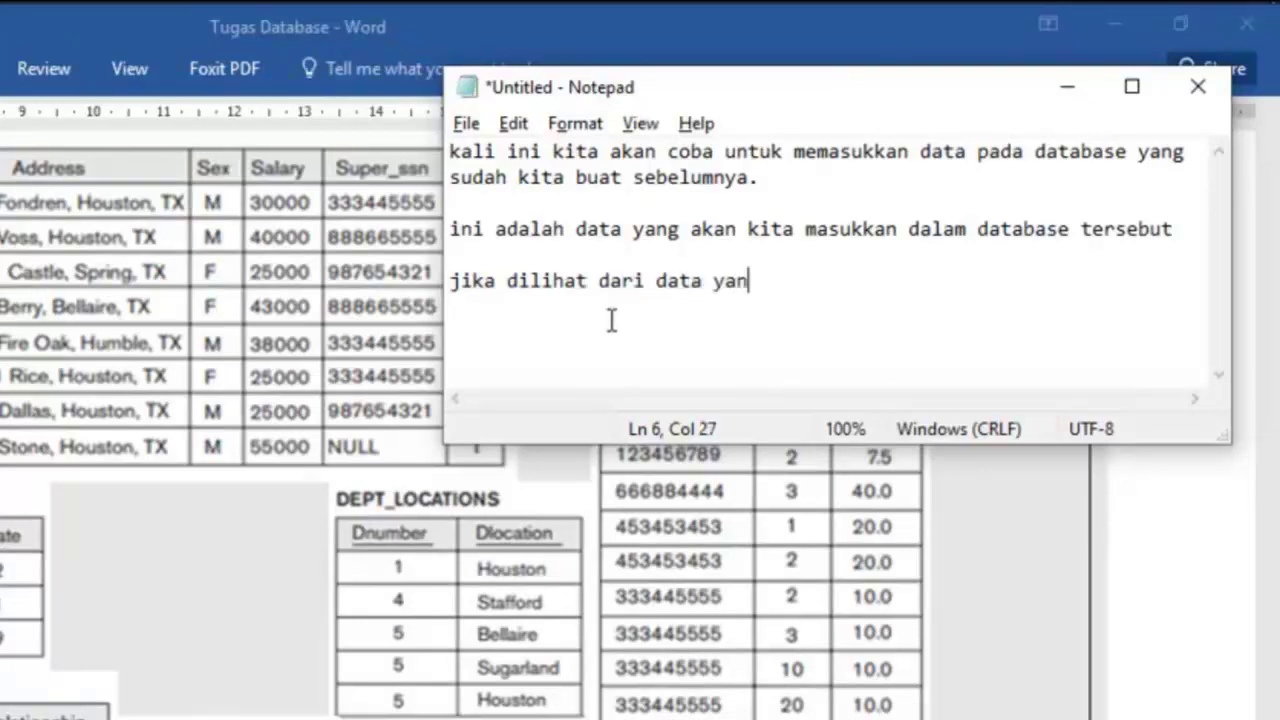
type("g ada, ")
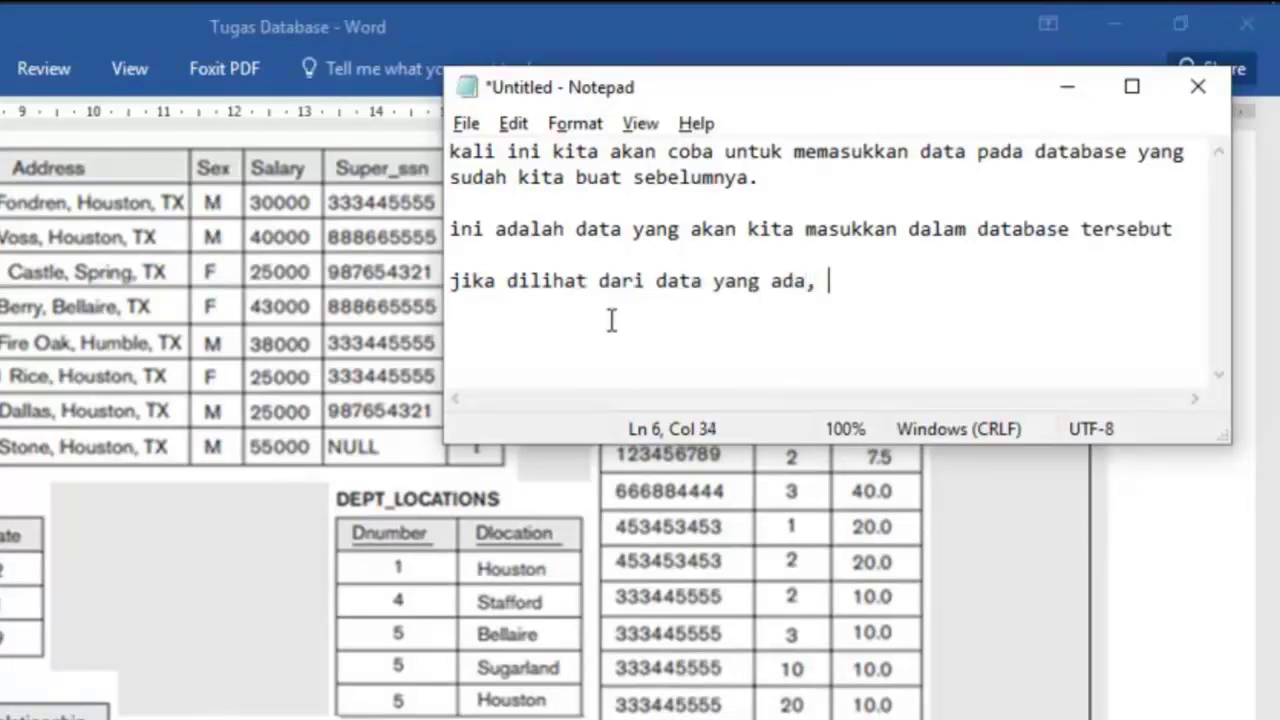
type("dan dari stu")
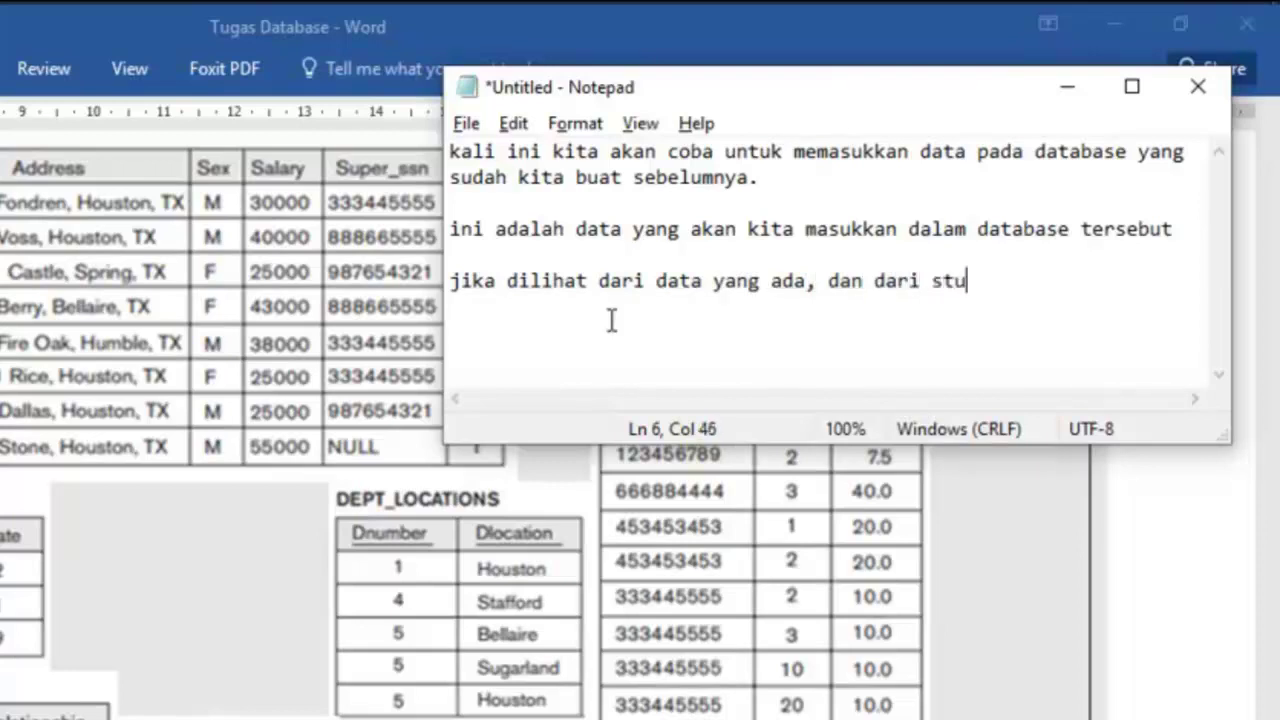
key("BackSpace")
type("ruktur database yang terjadi, tidaka")
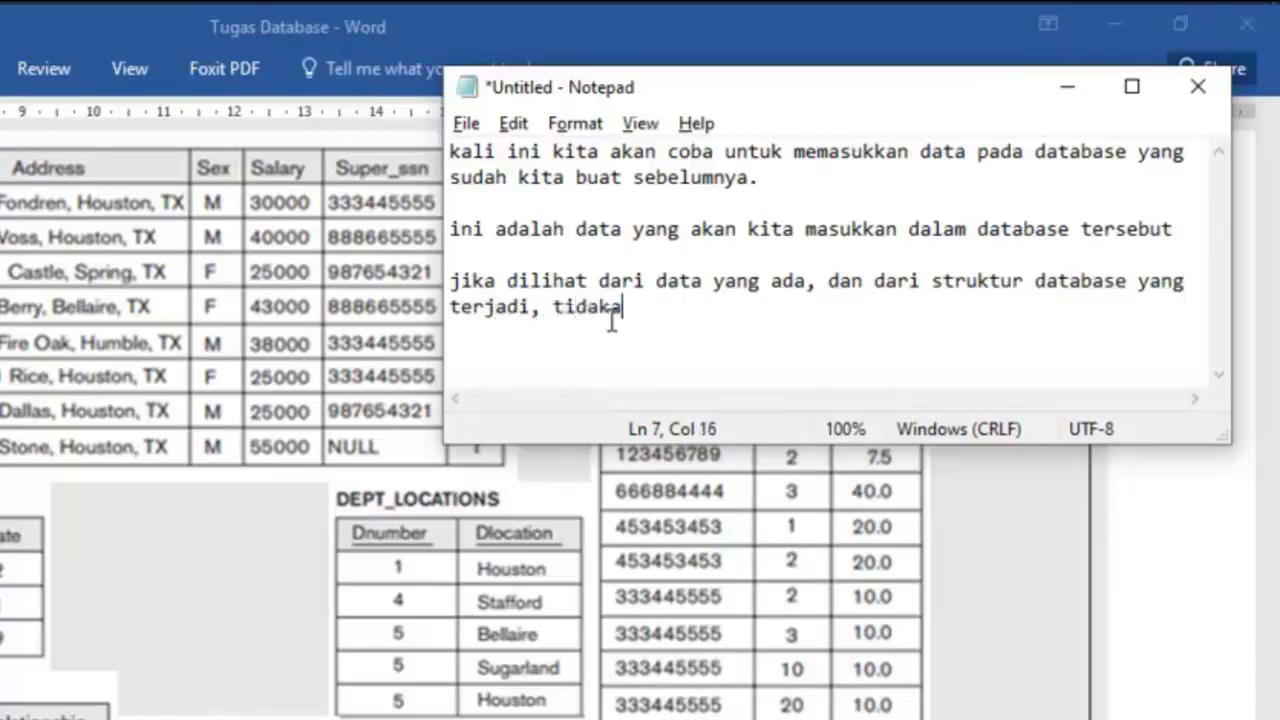
key("BackSpace")
Step: Continue the paragraph with "ada tabel yang berdiri sendiri atau tidak pinjam atribut ke tabel lain"
type("ada tabel ")
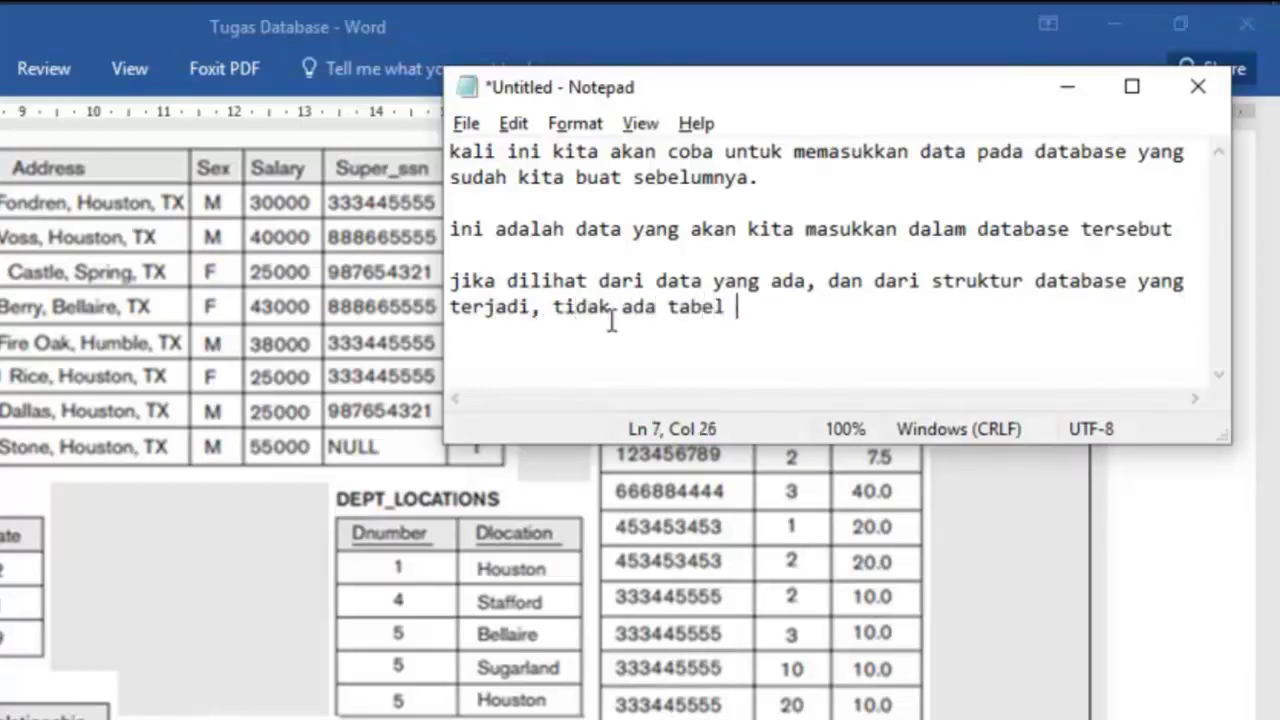
type("yang b")
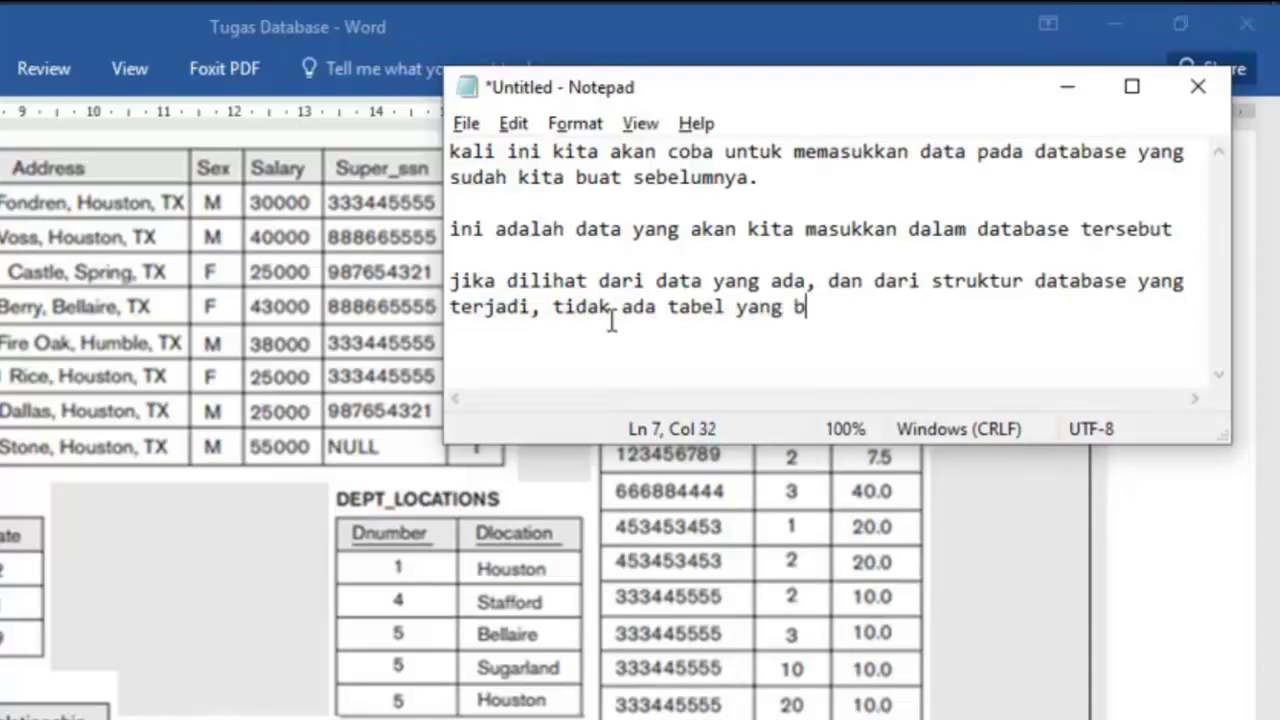
type("erdiri")
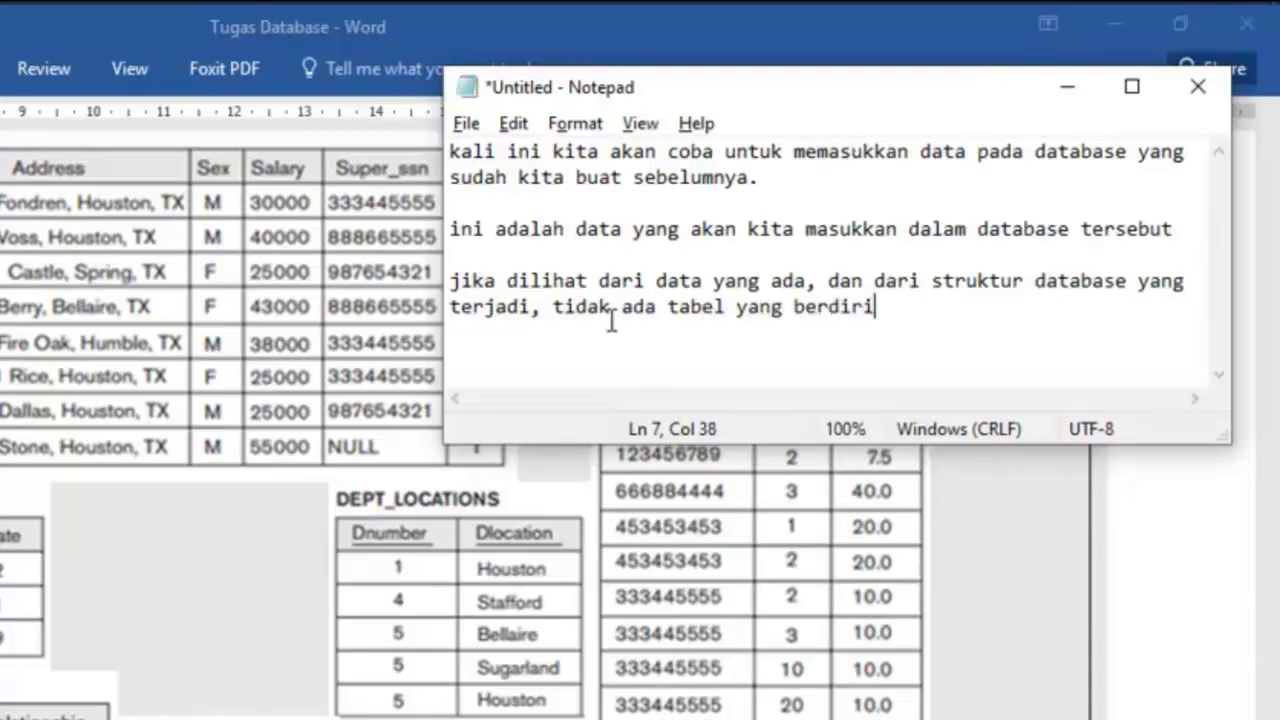
type(" sendir")
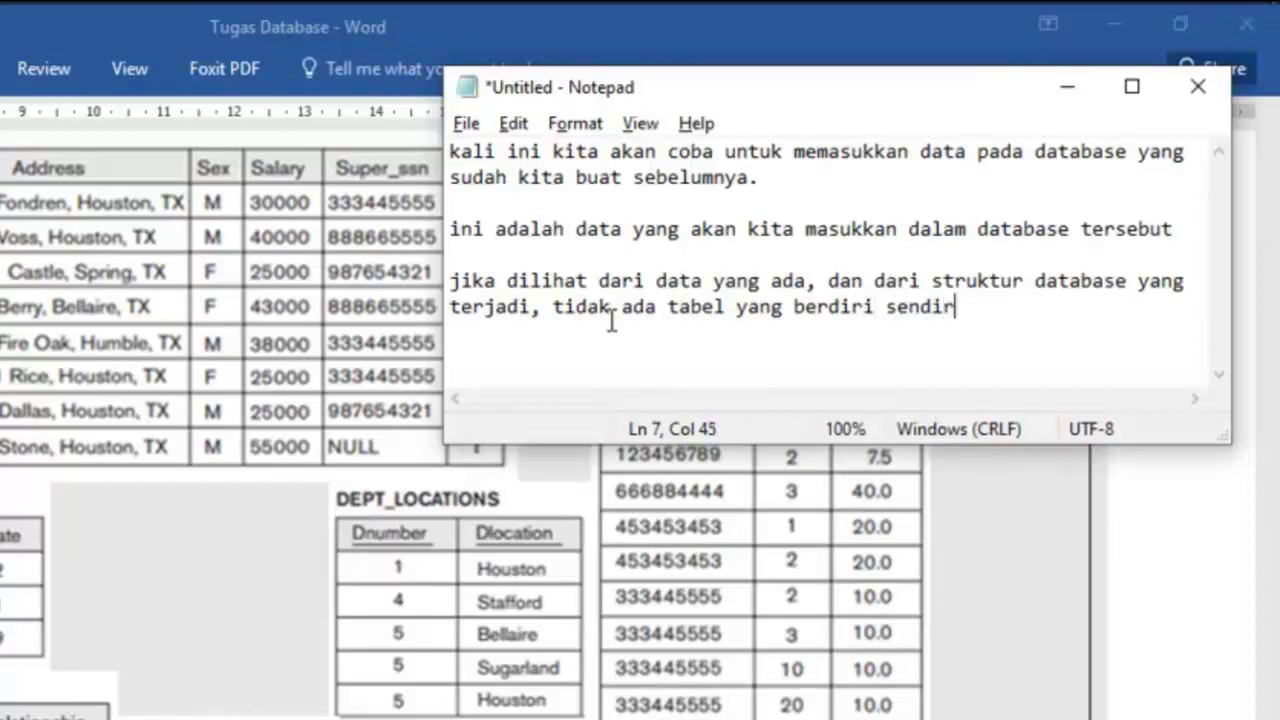
type("i atau ti")
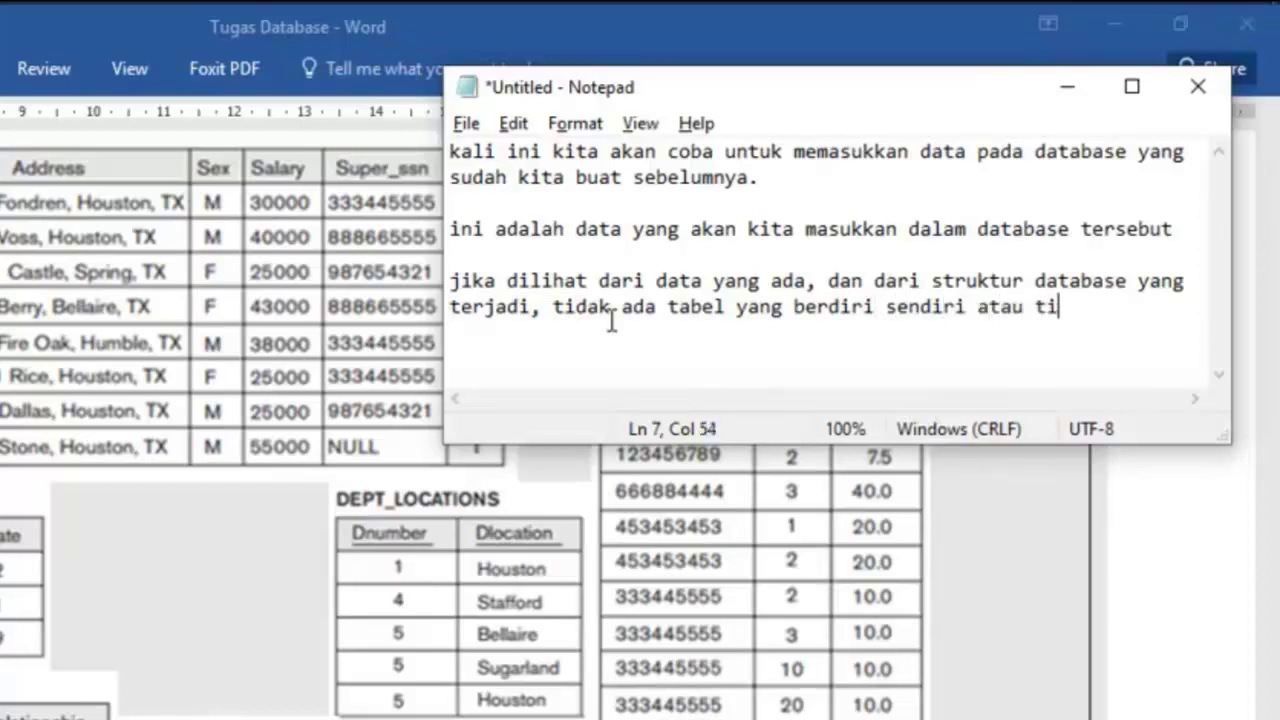
type("dak pinjam")
key("Return")
type("atribut ke t")
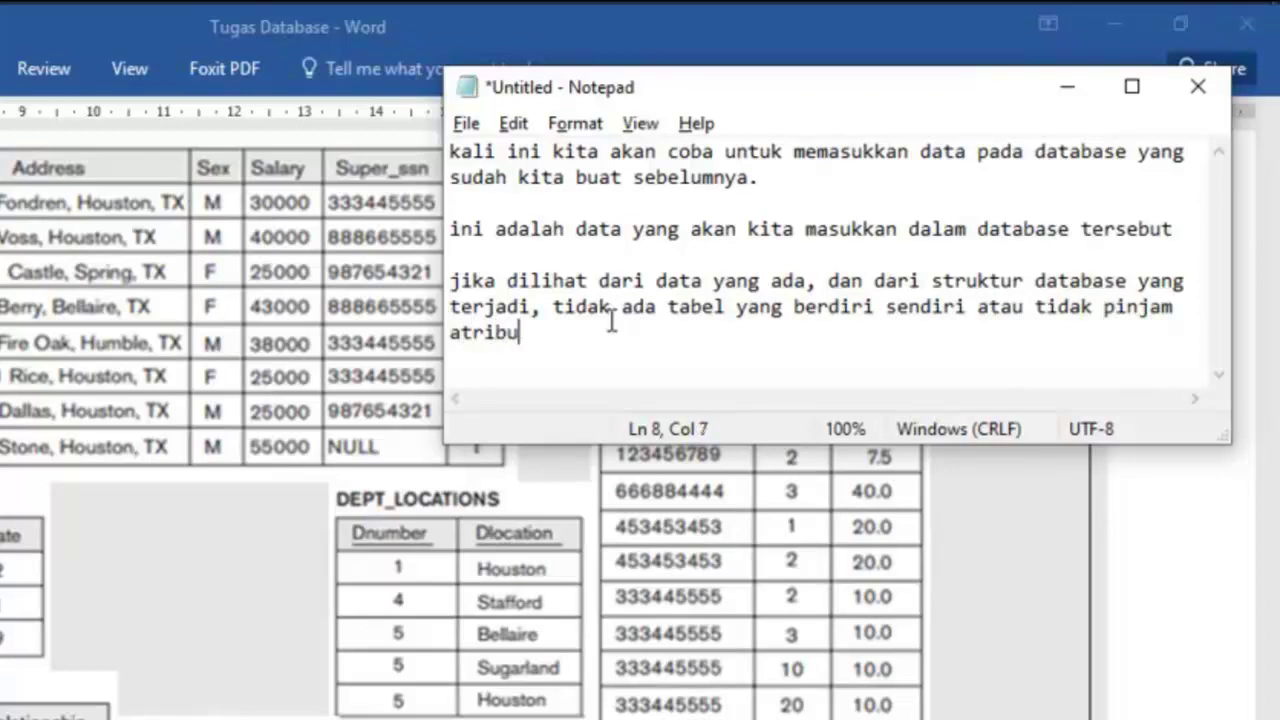
type("abel lain")
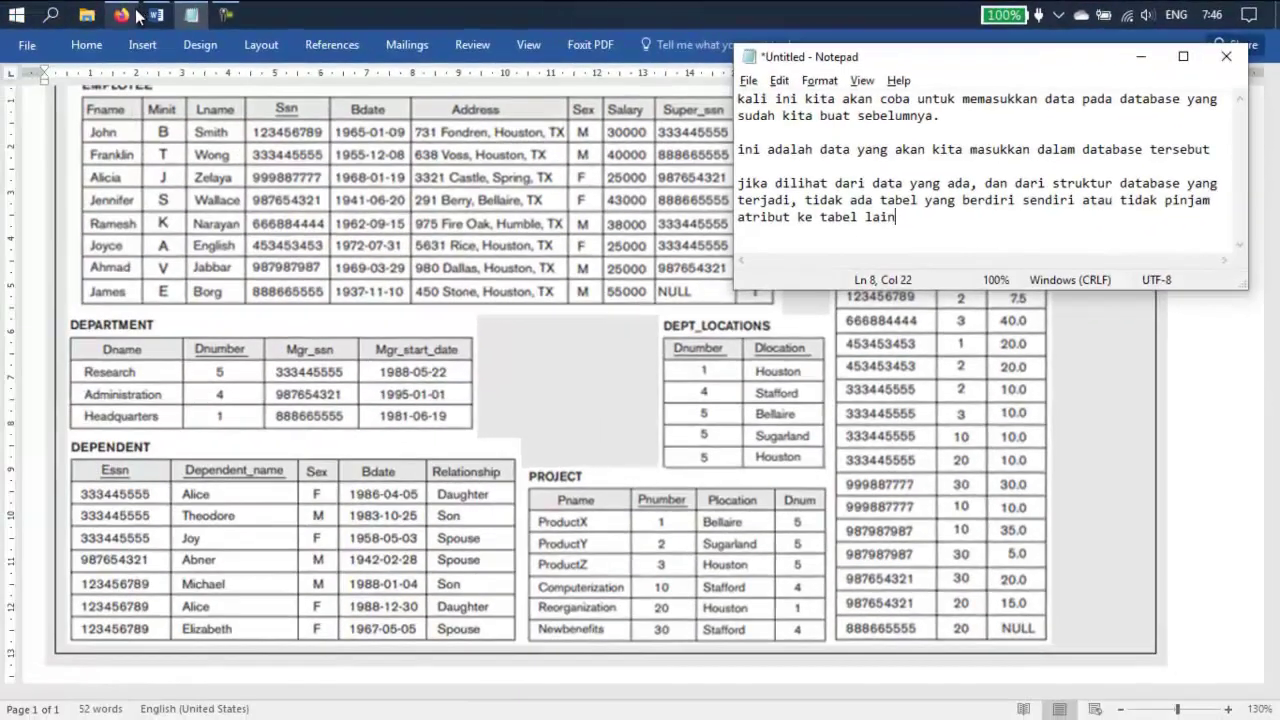
Step: Switch to phpMyAdmin and reopen the pegawai designer diagram to examine how the tables are linked
left_click(130, 15)
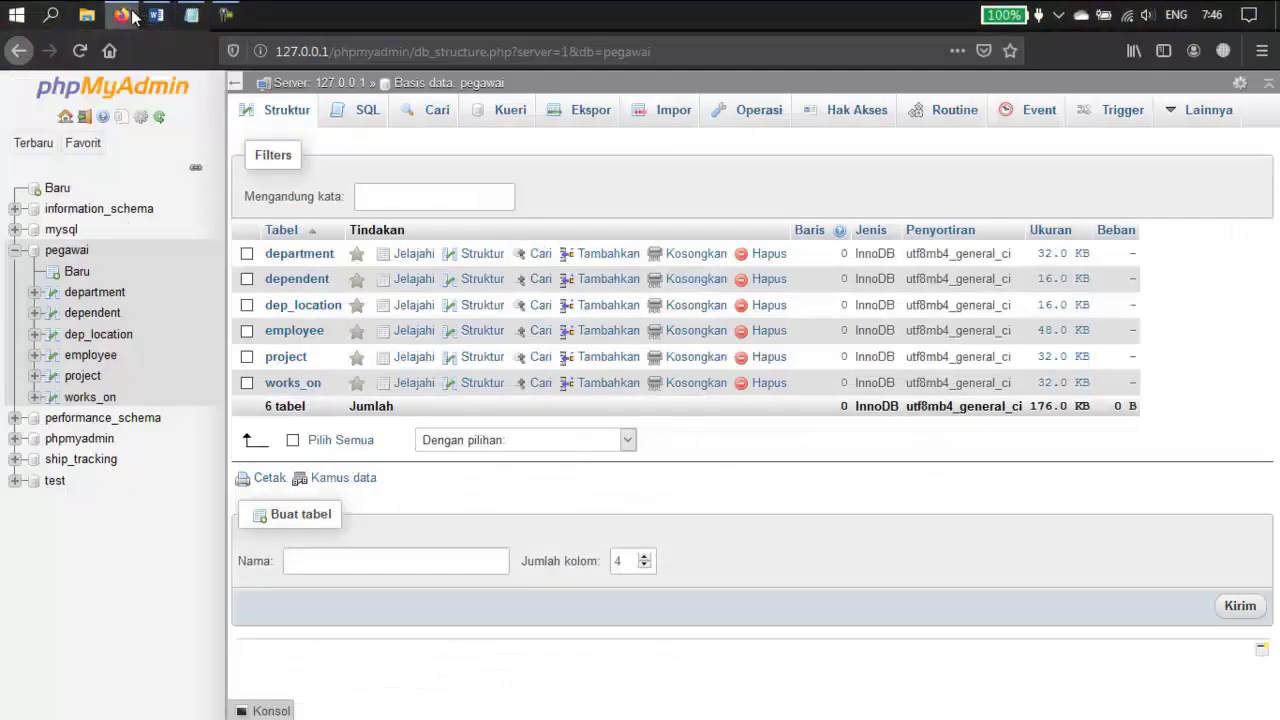
mouse_move(1195, 115)
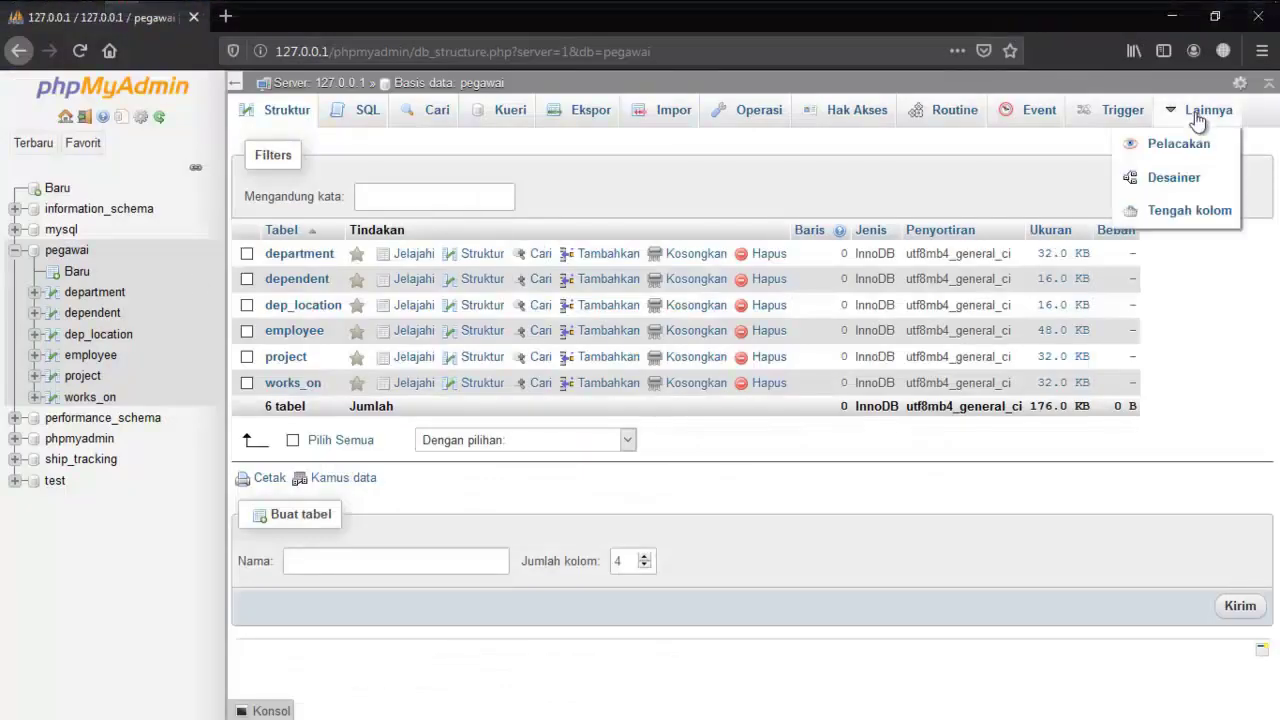
left_click(1195, 179)
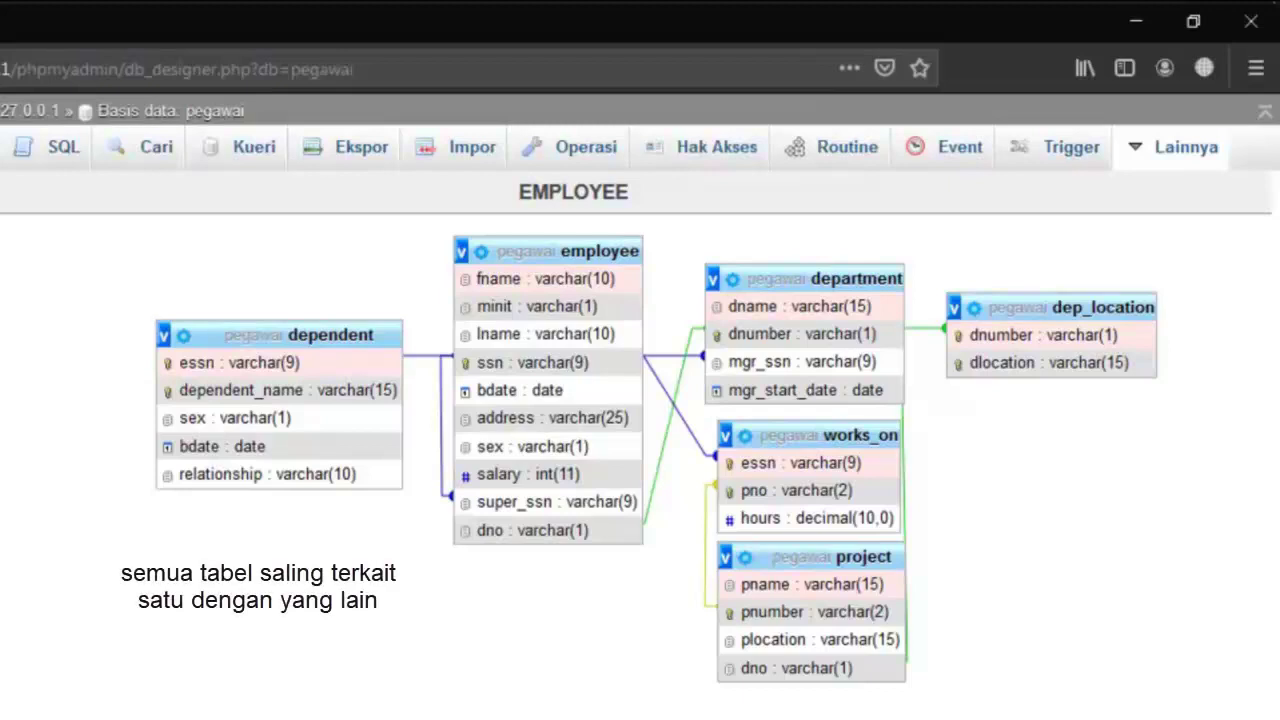
Step: Enlarge Notepad, add "walaupun ada dep_location, namun itu juga merupakan entitas lemah", and move the window clear of the dep_location table
key("alt+Tab")
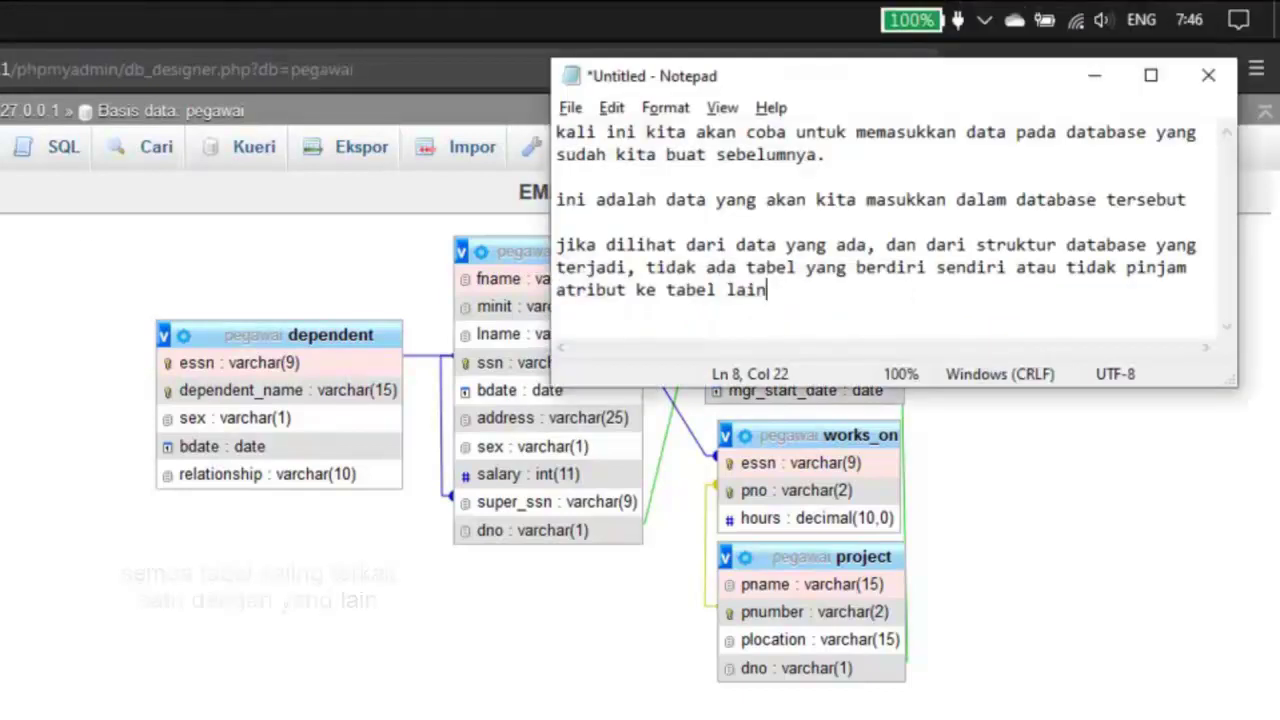
left_click_drag(604, 387, 605, 524)
key("Return")
key("Return")
type("w")
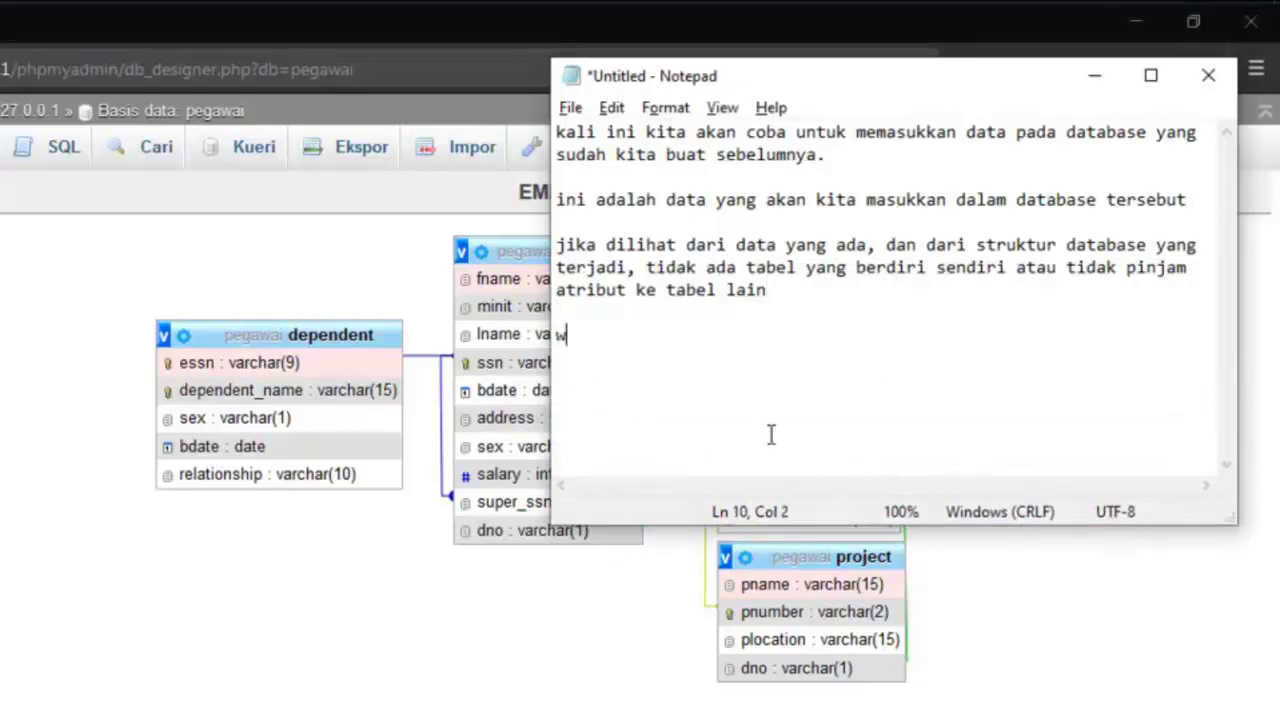
type("alaupun")
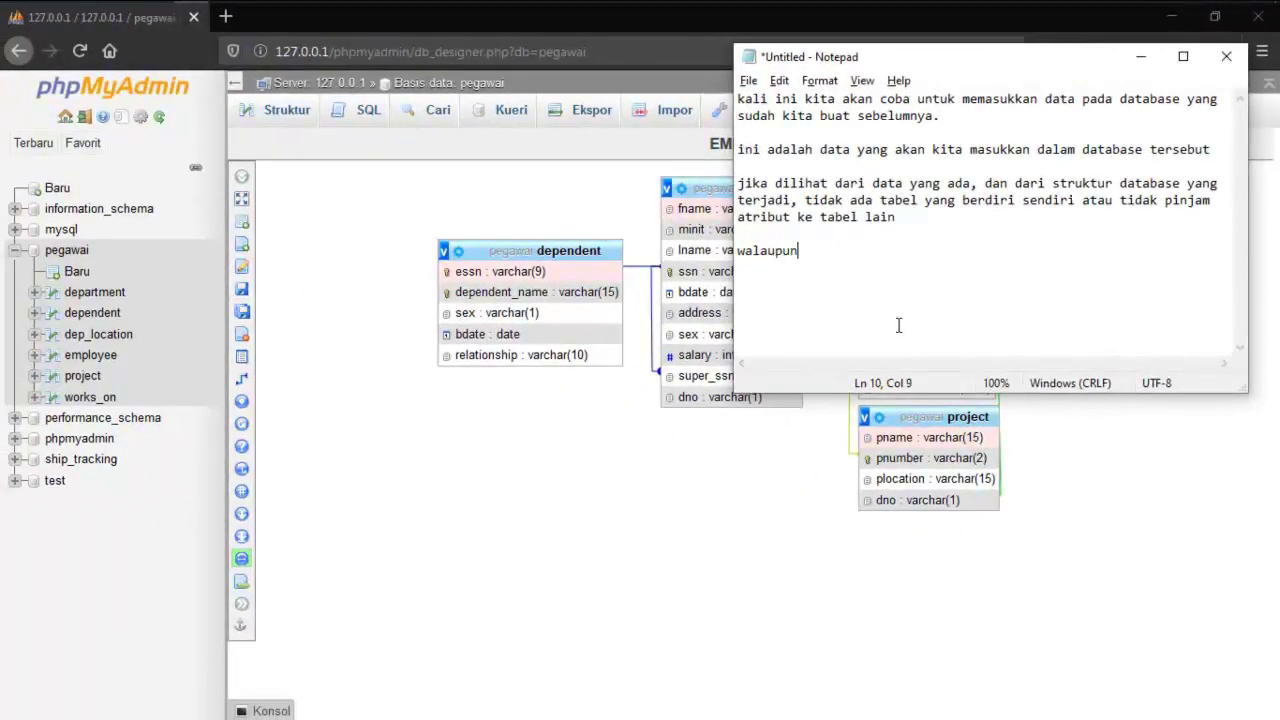
left_click_drag(1022, 60, 584, 441)
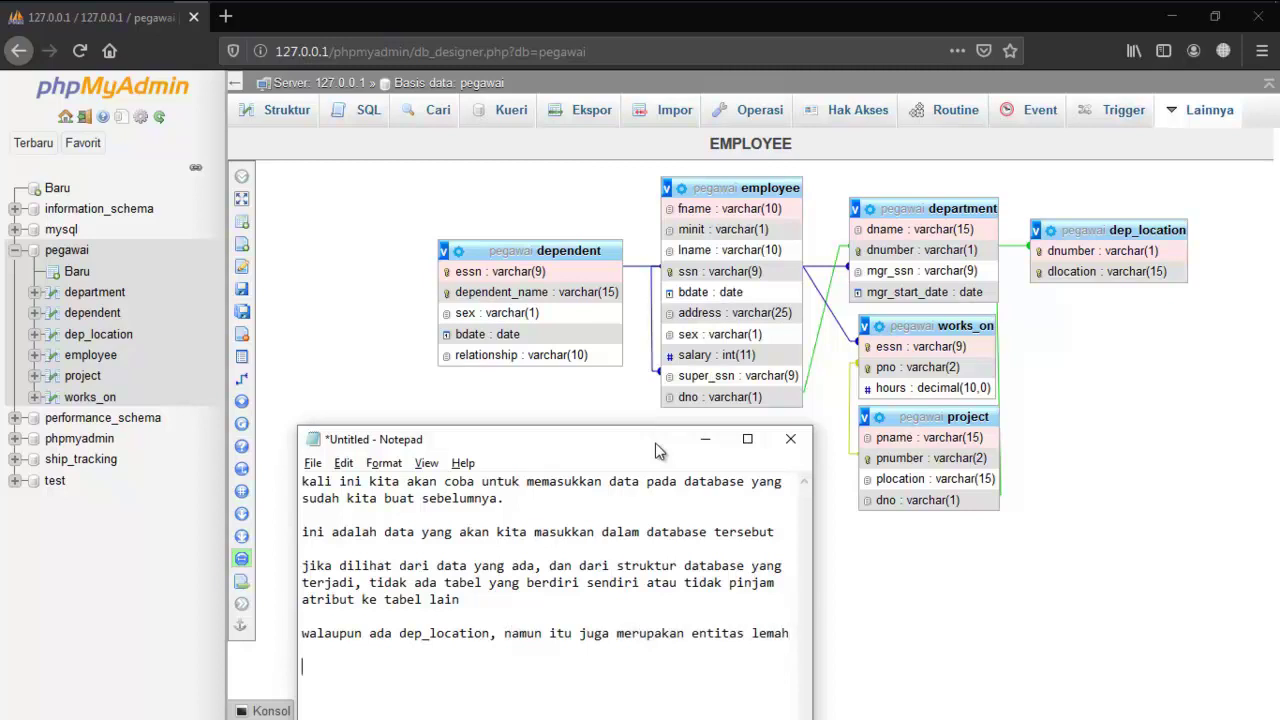
Step: Move the Notepad window up and add "maka database harus dibuat modifikasi agar memungkinkan nilai NULL pada kolom"
left_click_drag(548, 443, 594, 252)
type("ata")
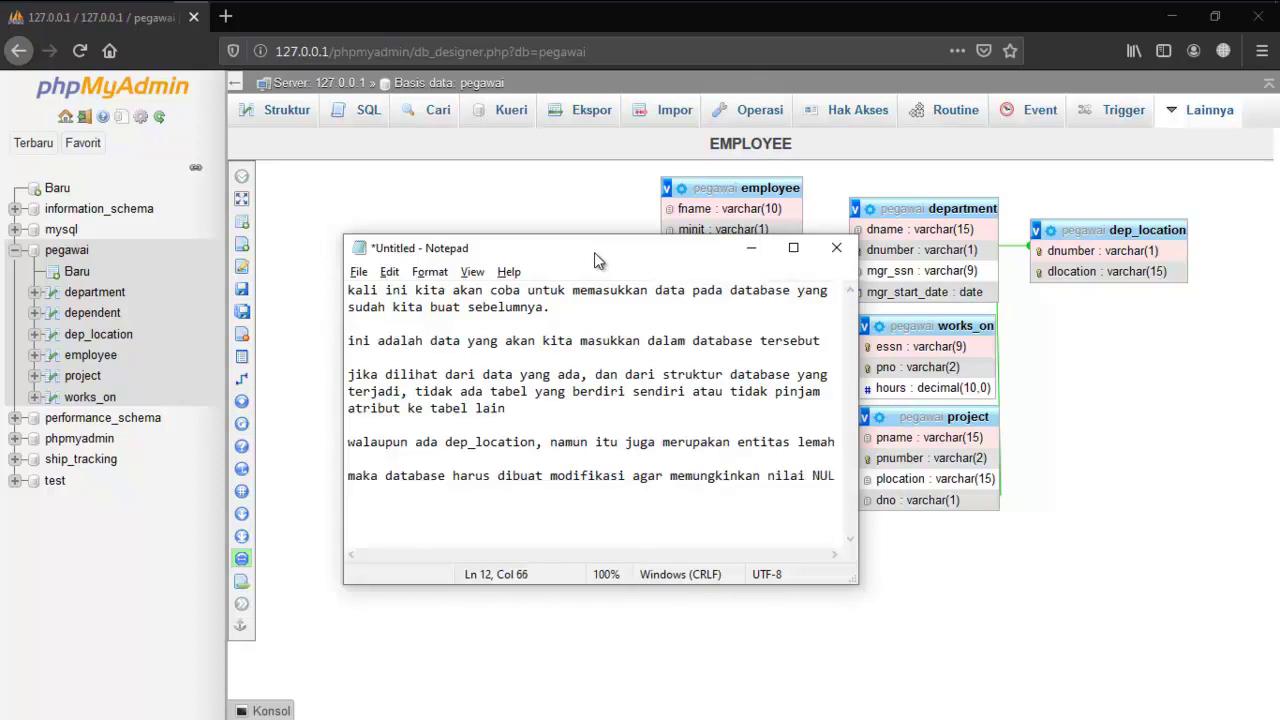
type("L")
key("Return")
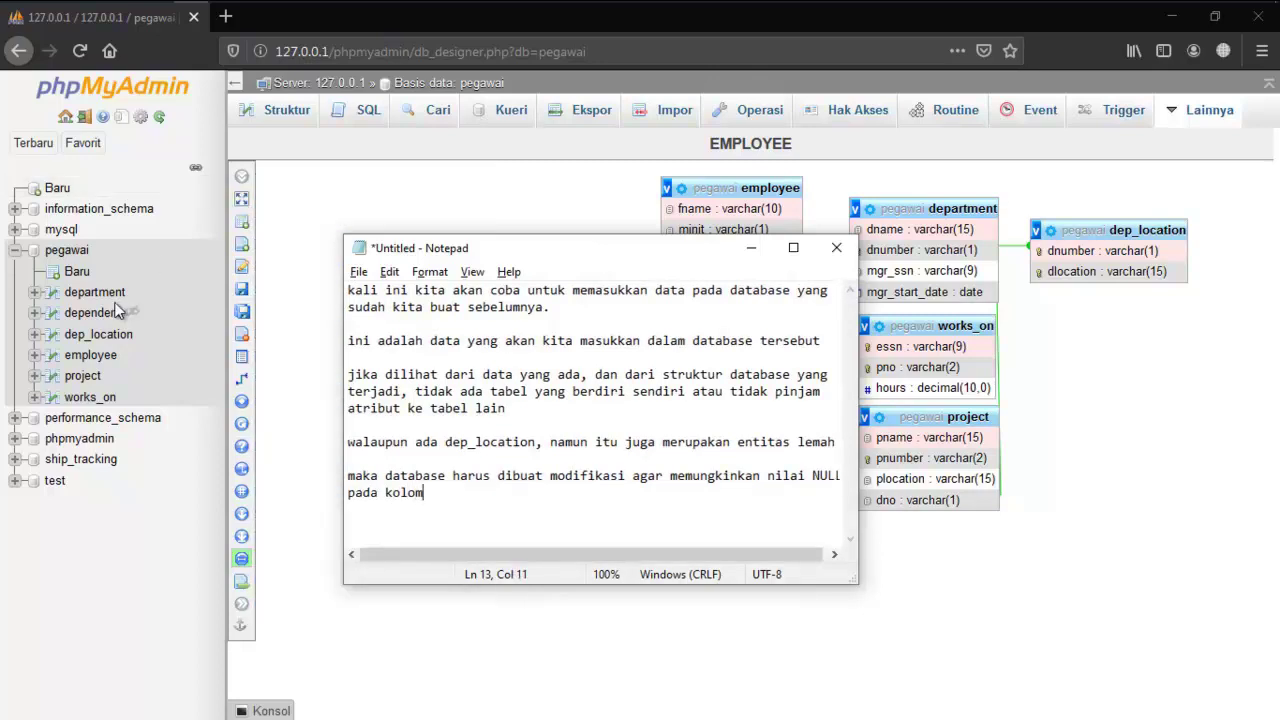
Step: Switch to phpMyAdmin and open all columns of the department table's structure for editing
key("alt+Tab")
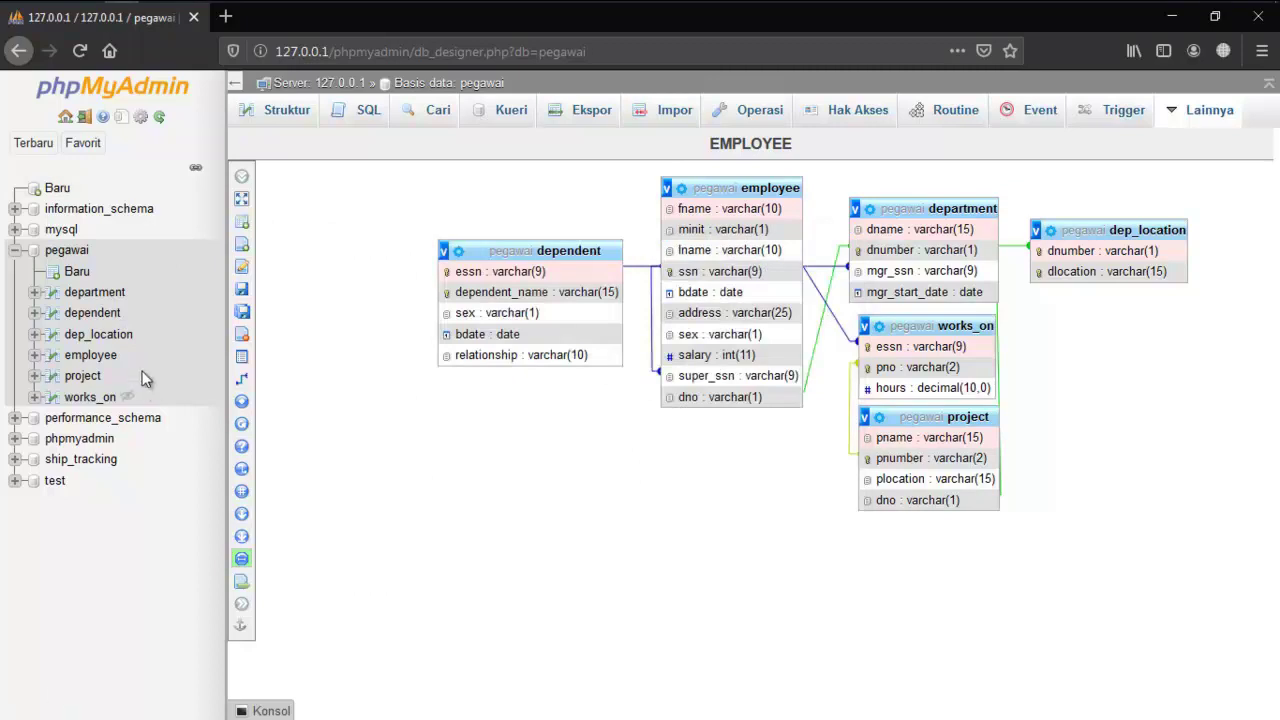
left_click(119, 286)
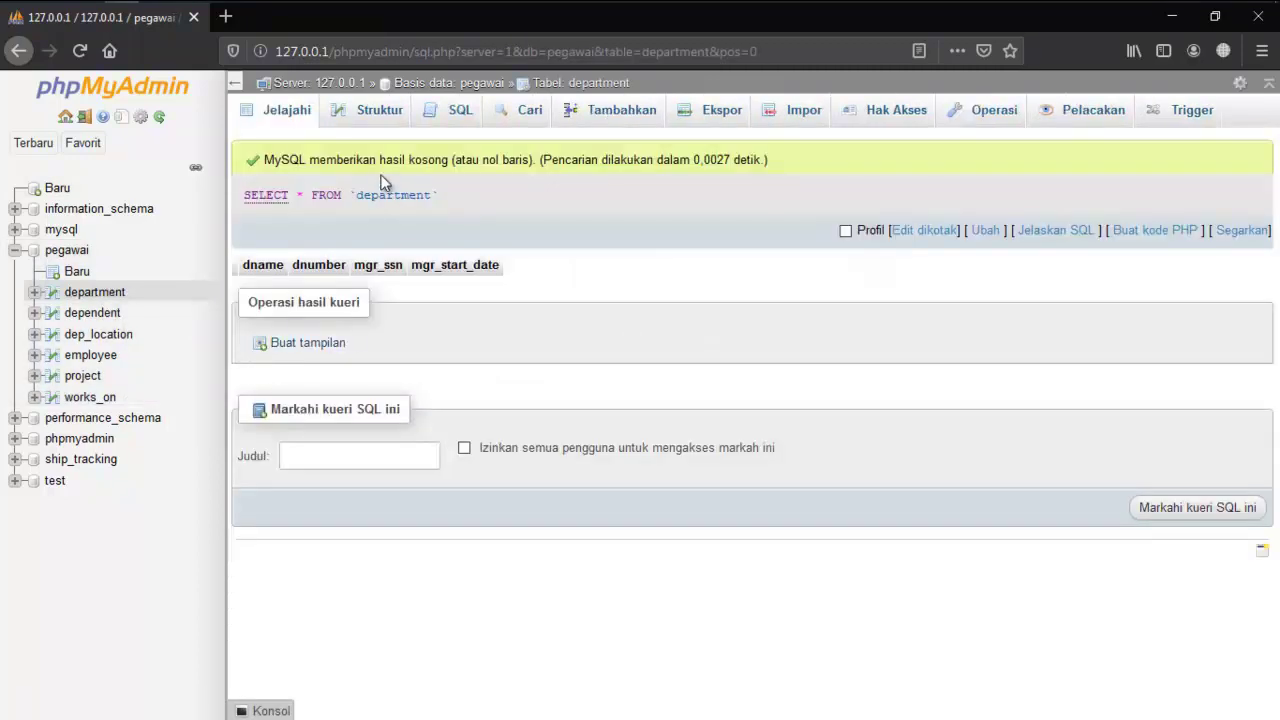
left_click(384, 117)
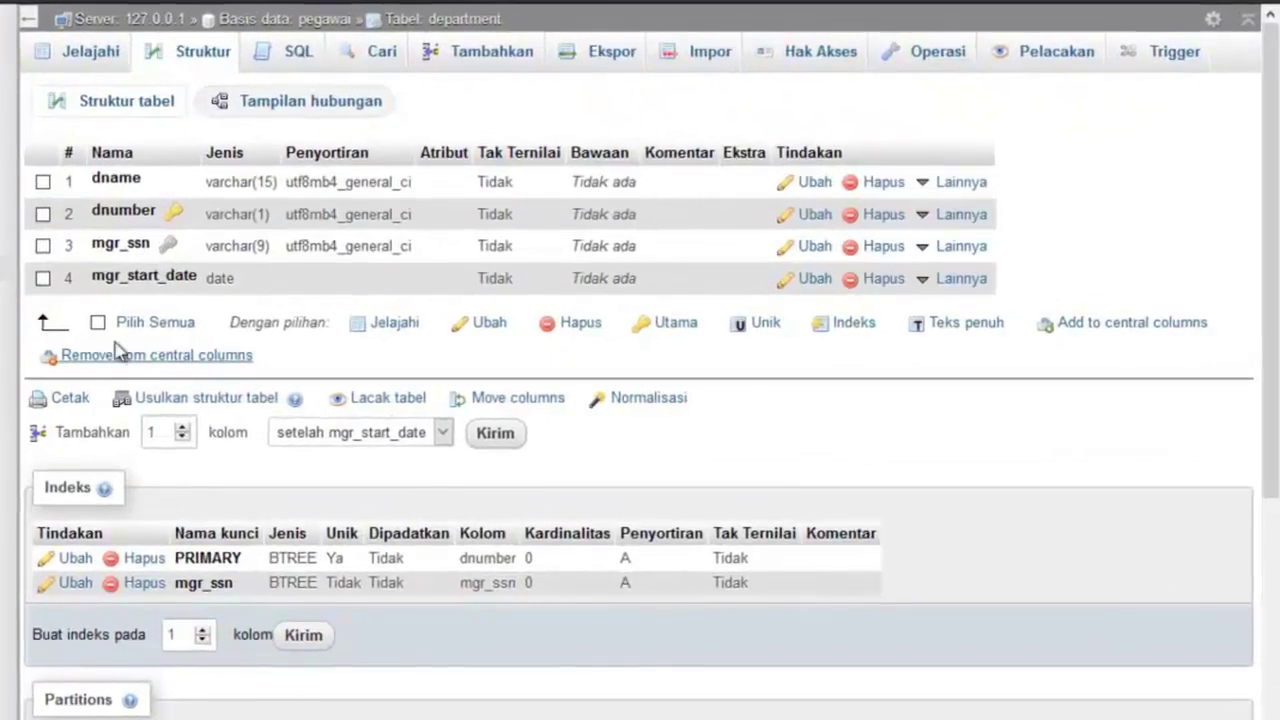
left_click(98, 323)
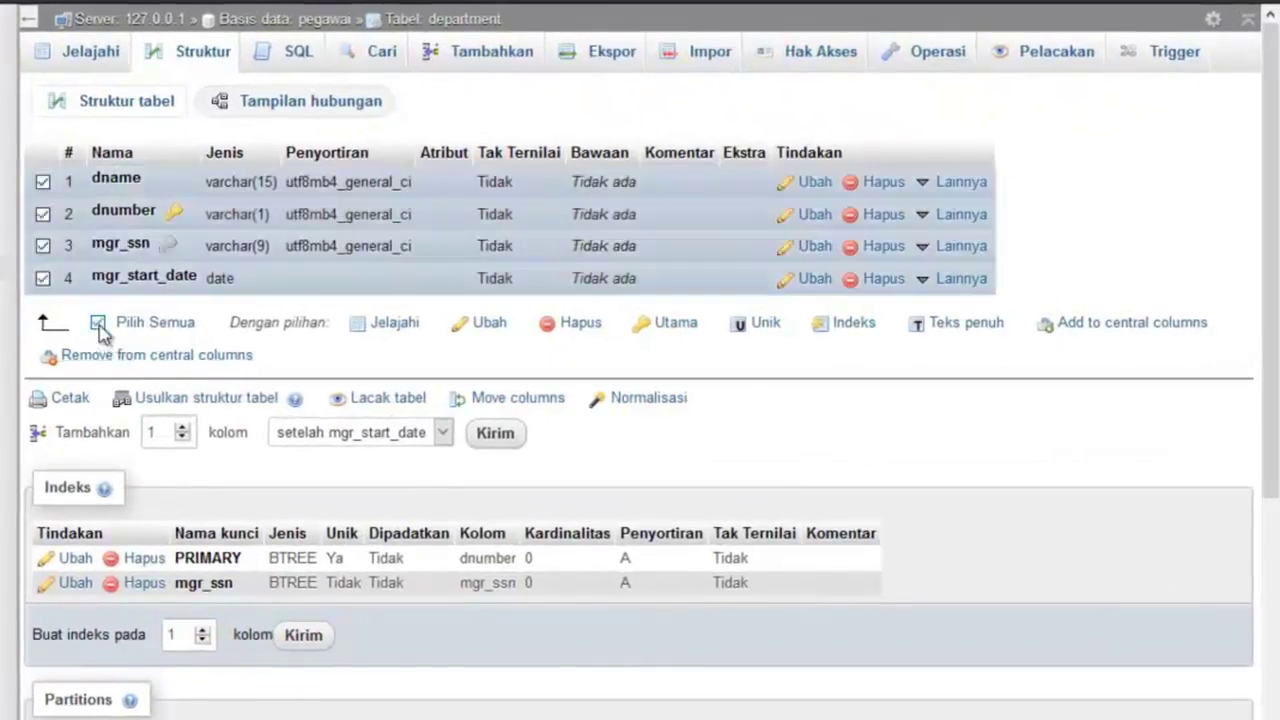
left_click(478, 330)
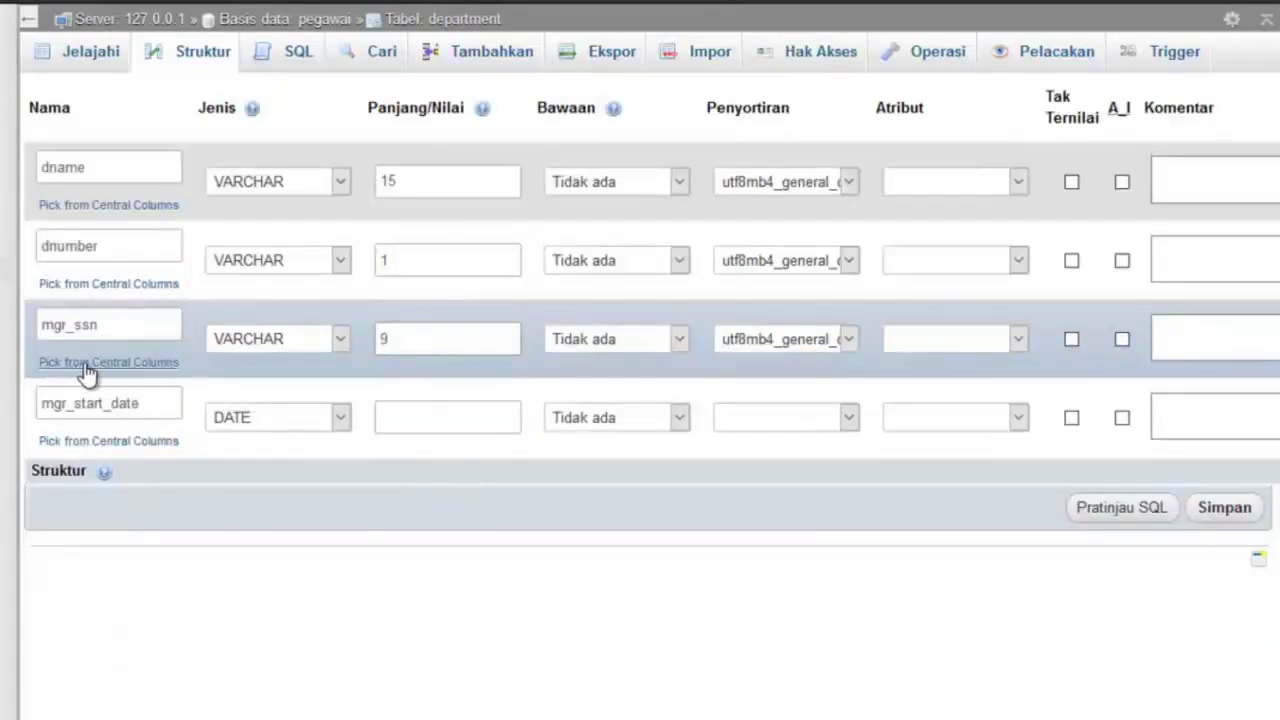
Step: Return to Notepad, move and heighten its window, and add the new paragraph "mgr_ssn adalah pinjaman dari employee, maka nilai ini"
key("alt+Tab")
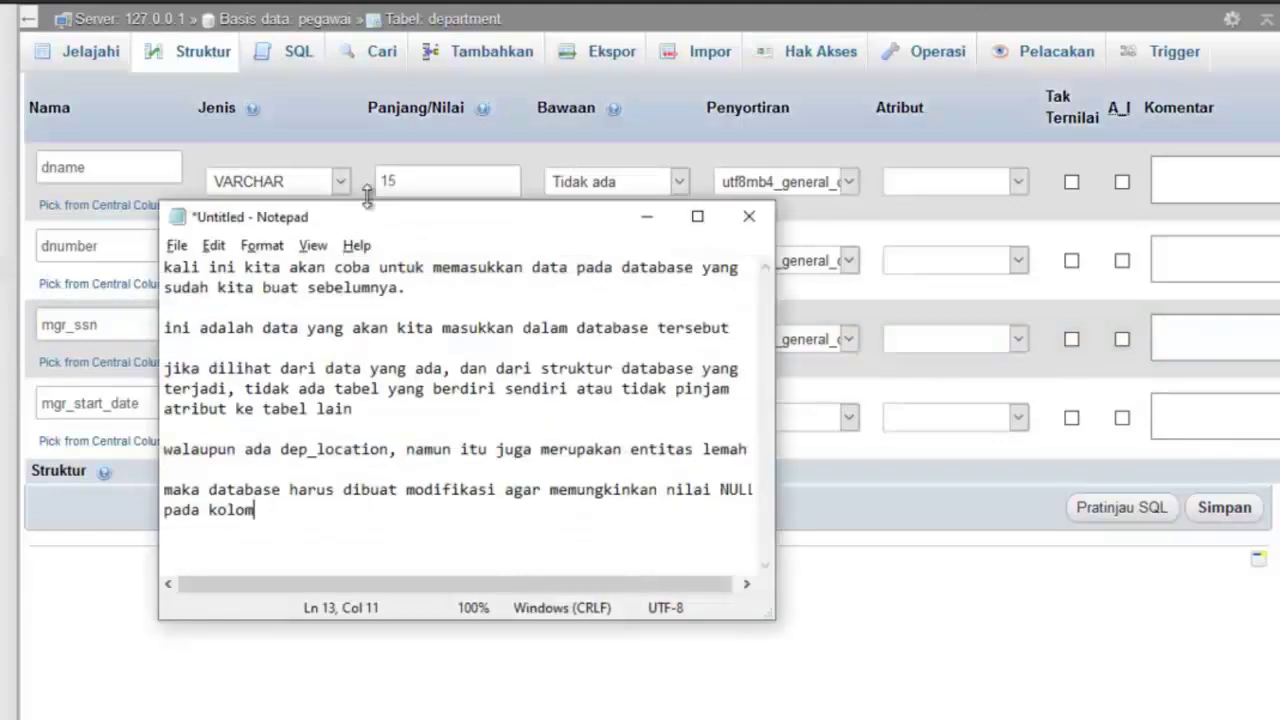
left_click_drag(477, 226, 921, 205)
left_click_drag(918, 565, 910, 697)
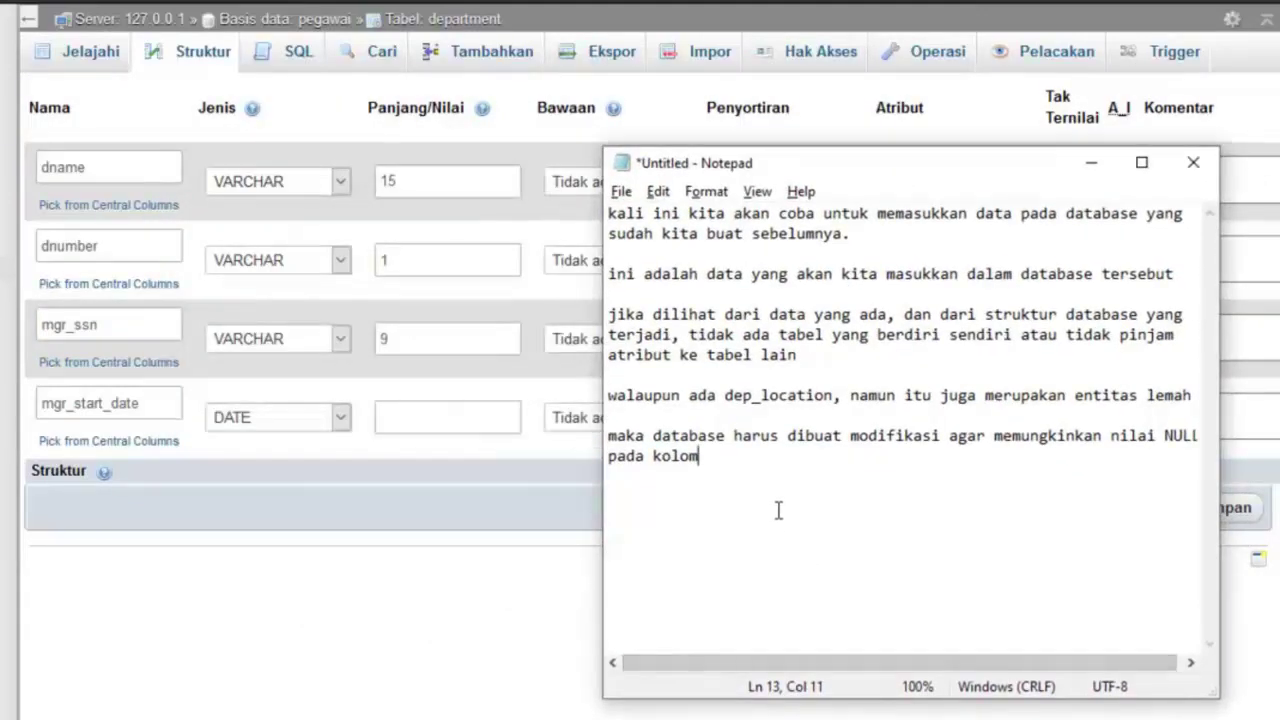
key("Return")
key("Return")
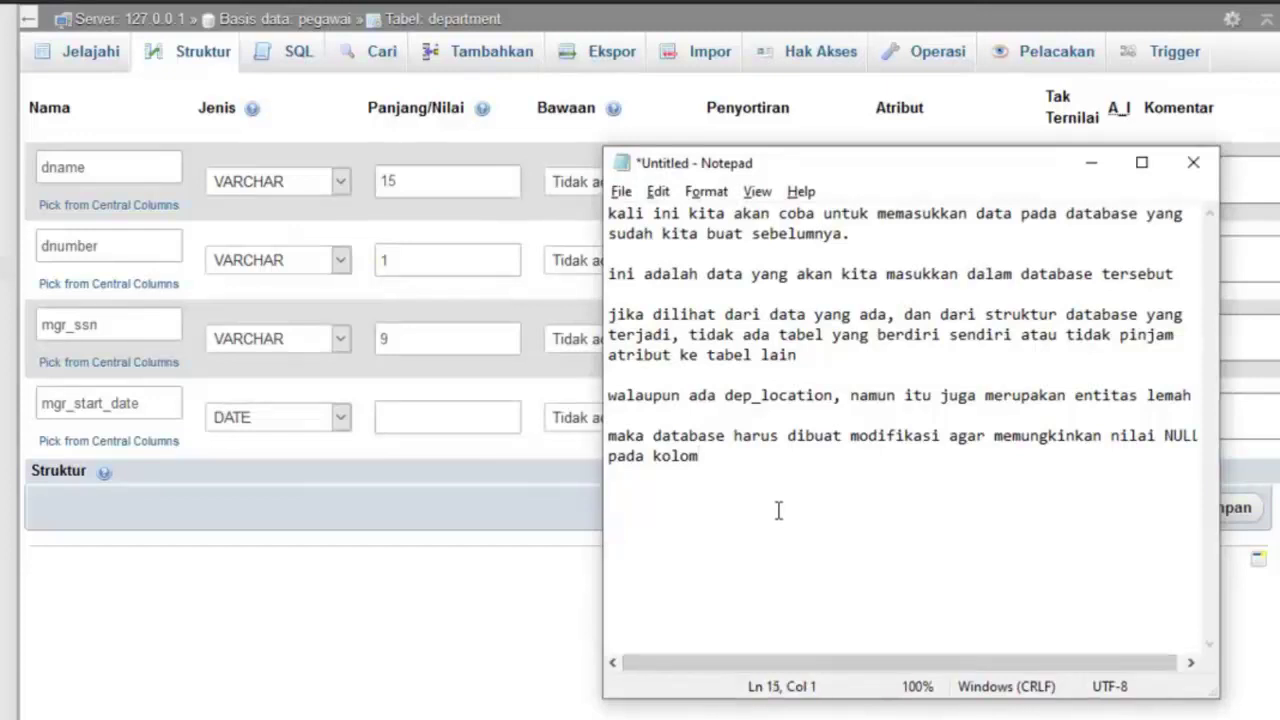
type("mgr_ssn adalah pinjaman dari ")
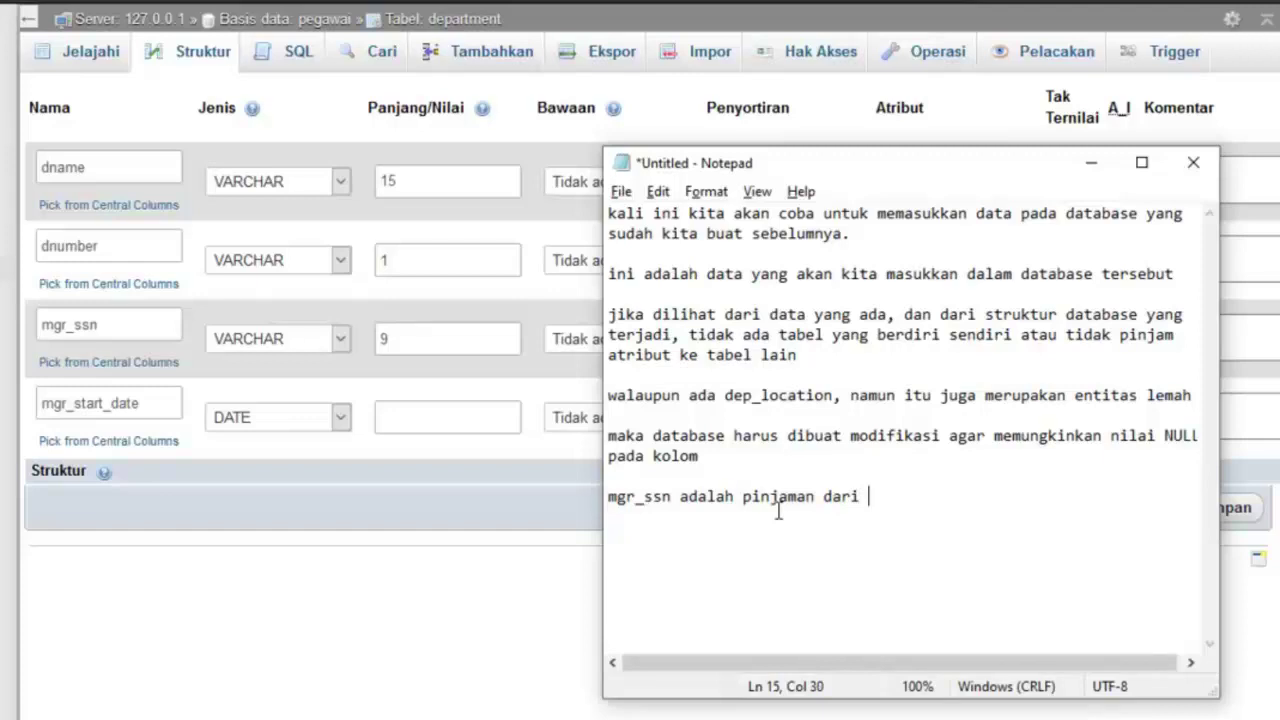
type("employee")
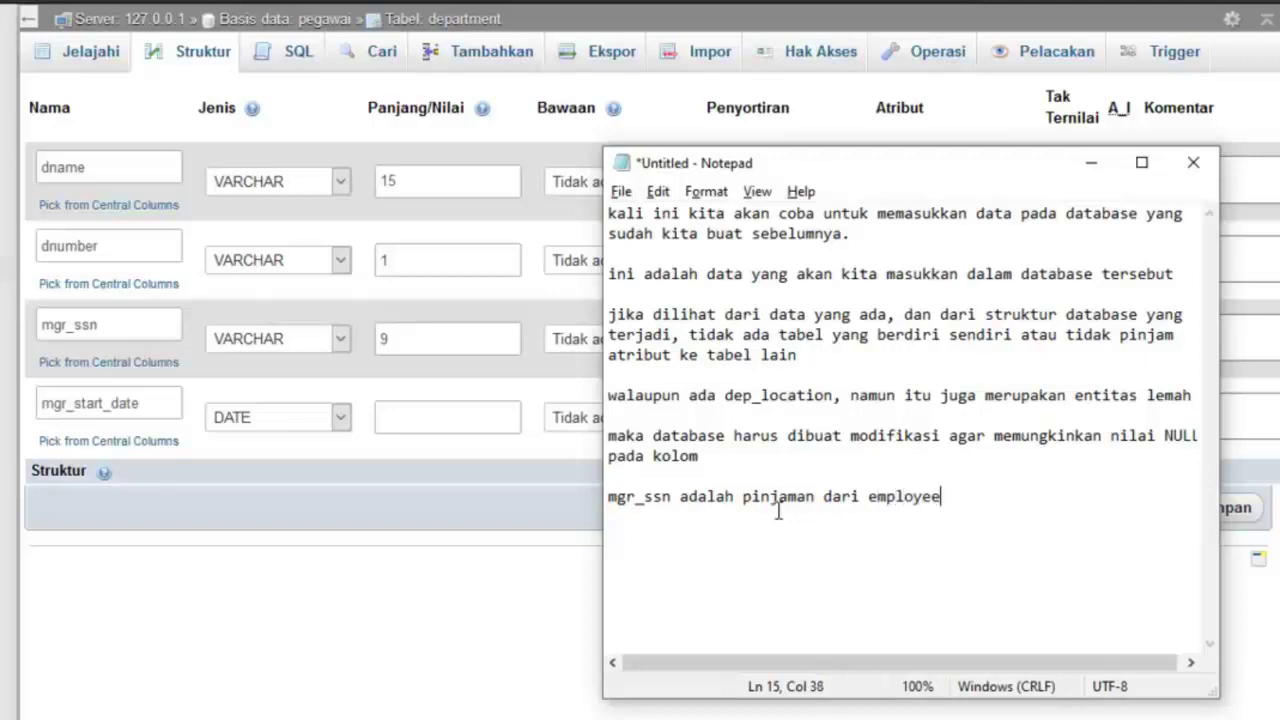
type(", maka nilai ini ")
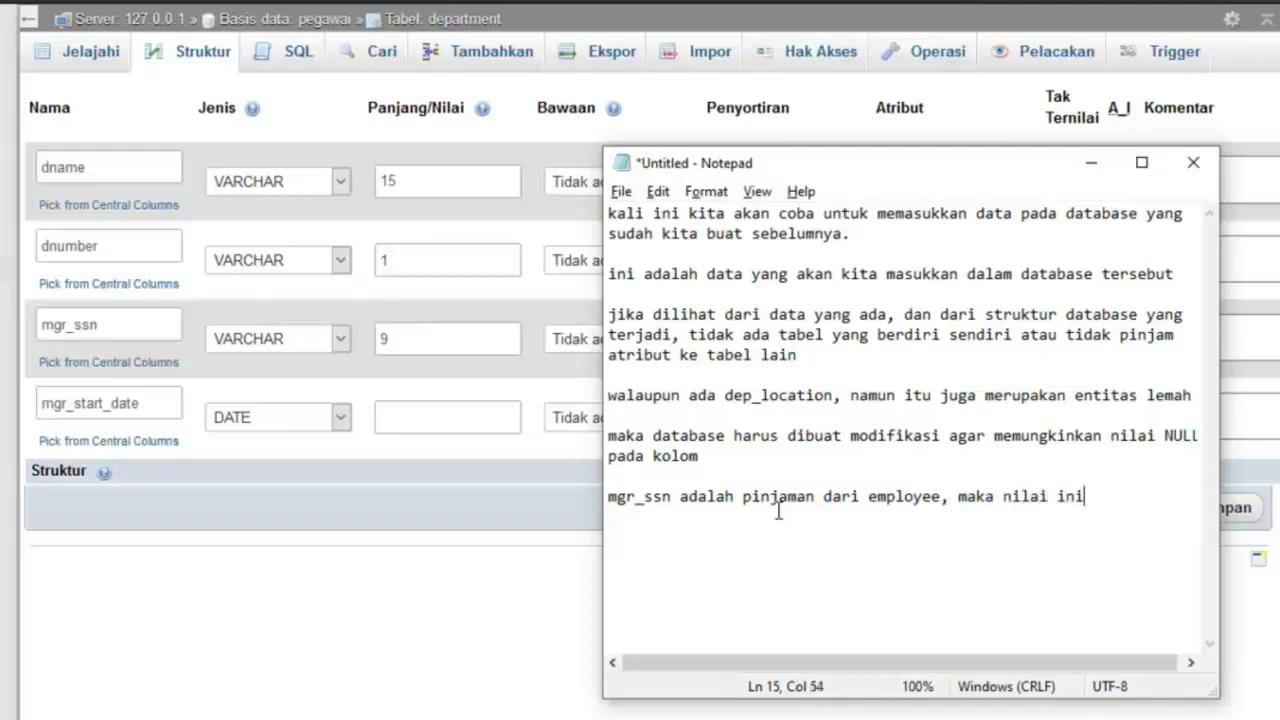
Step: Complete the mgr_ssn sentence with "kita modifikasi agar bisa menerima nilai null", continuing on a new line after "kita"
type("kita")
key("Return")
type("modifikasi agar bi")
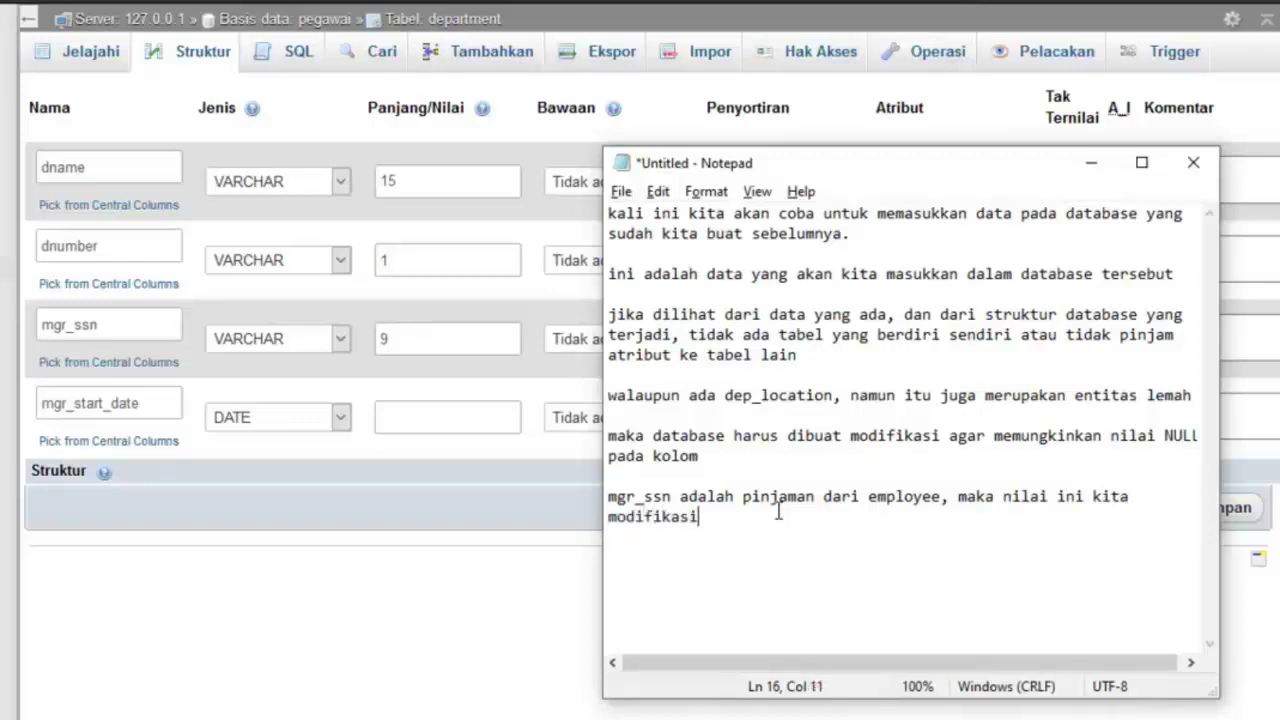
type("sa menn")
key("BackSpace")
type("eri")
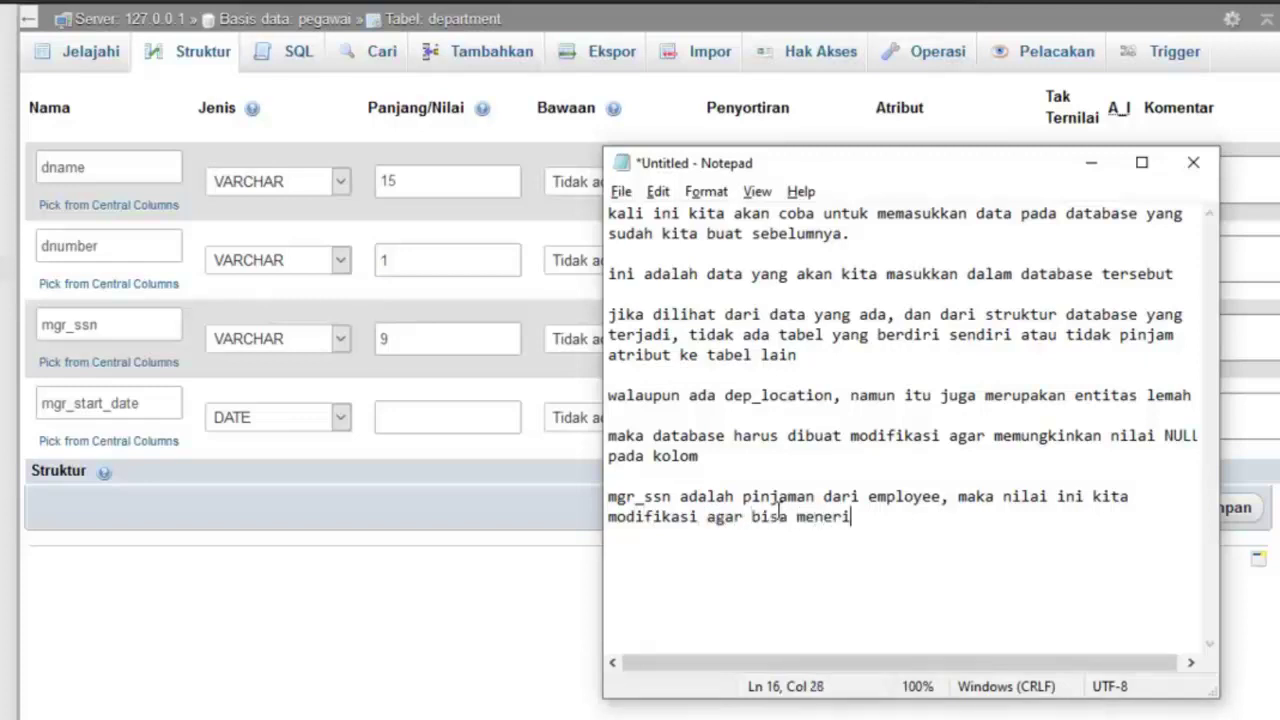
type("ma nilai null")
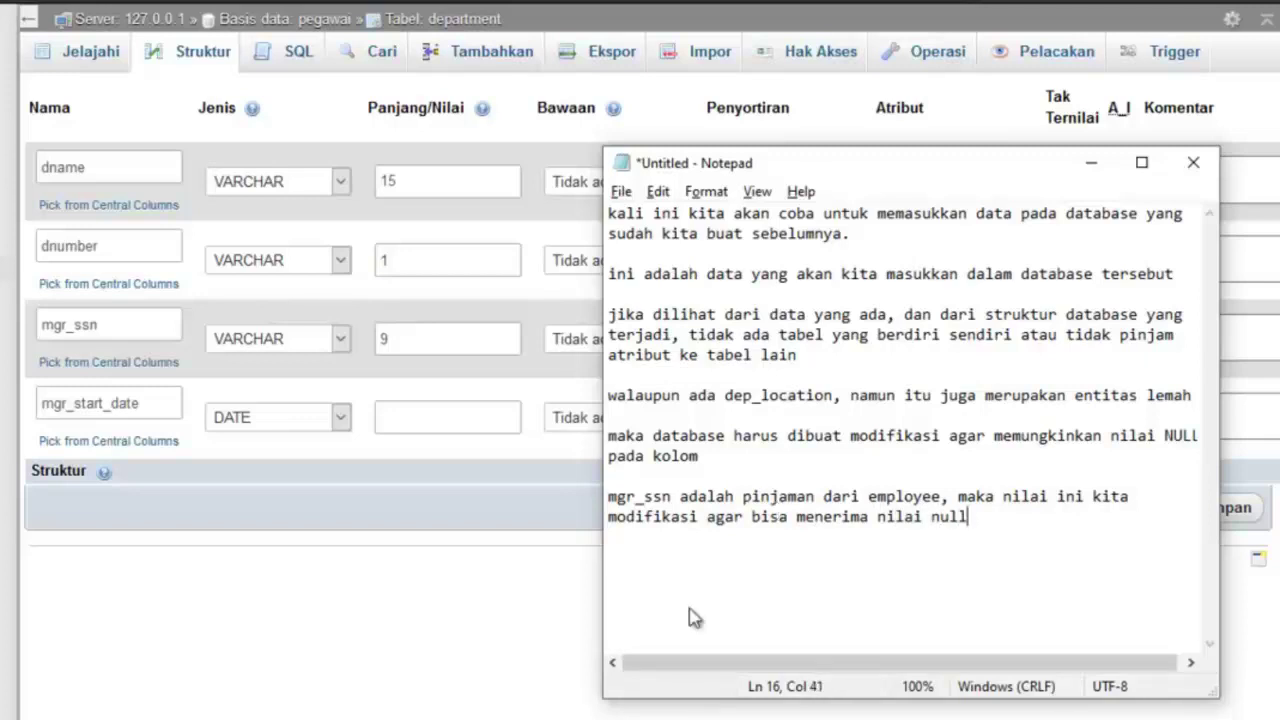
Step: Back in phpMyAdmin, set the default value of the mgr_ssn and mgr_start_date columns to NULL
left_click(225, 531)
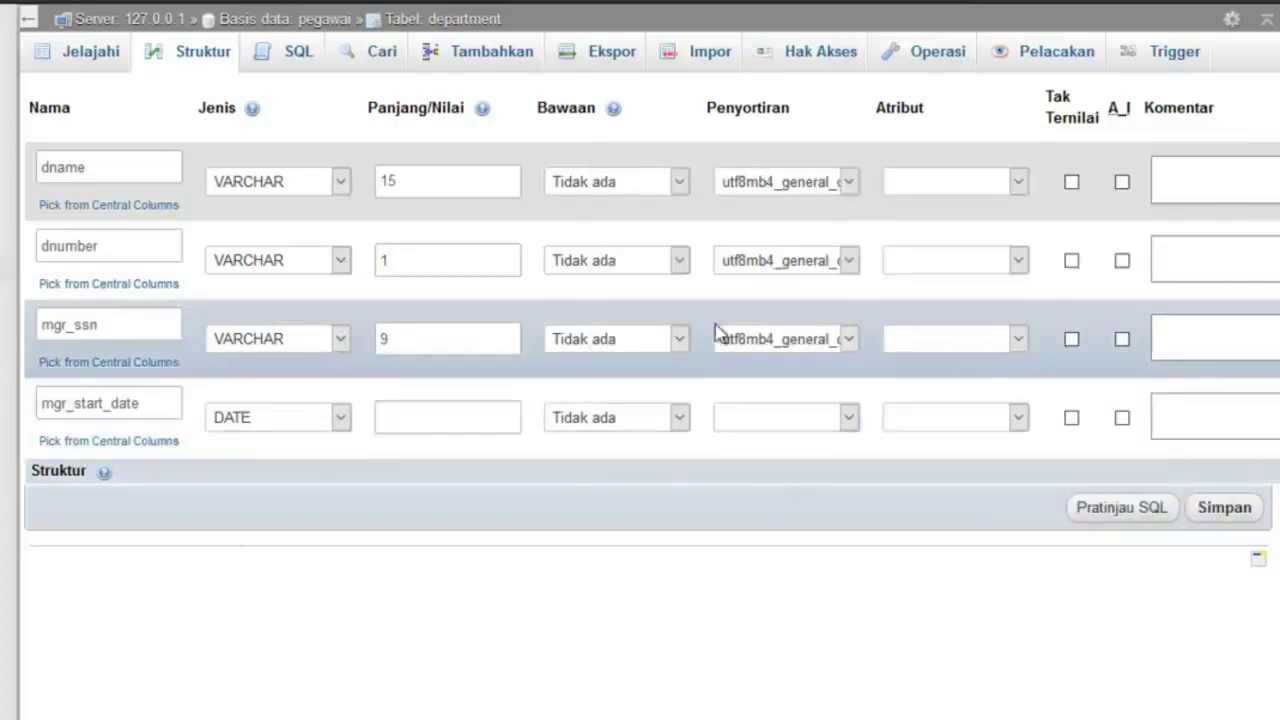
mouse_move(613, 110)
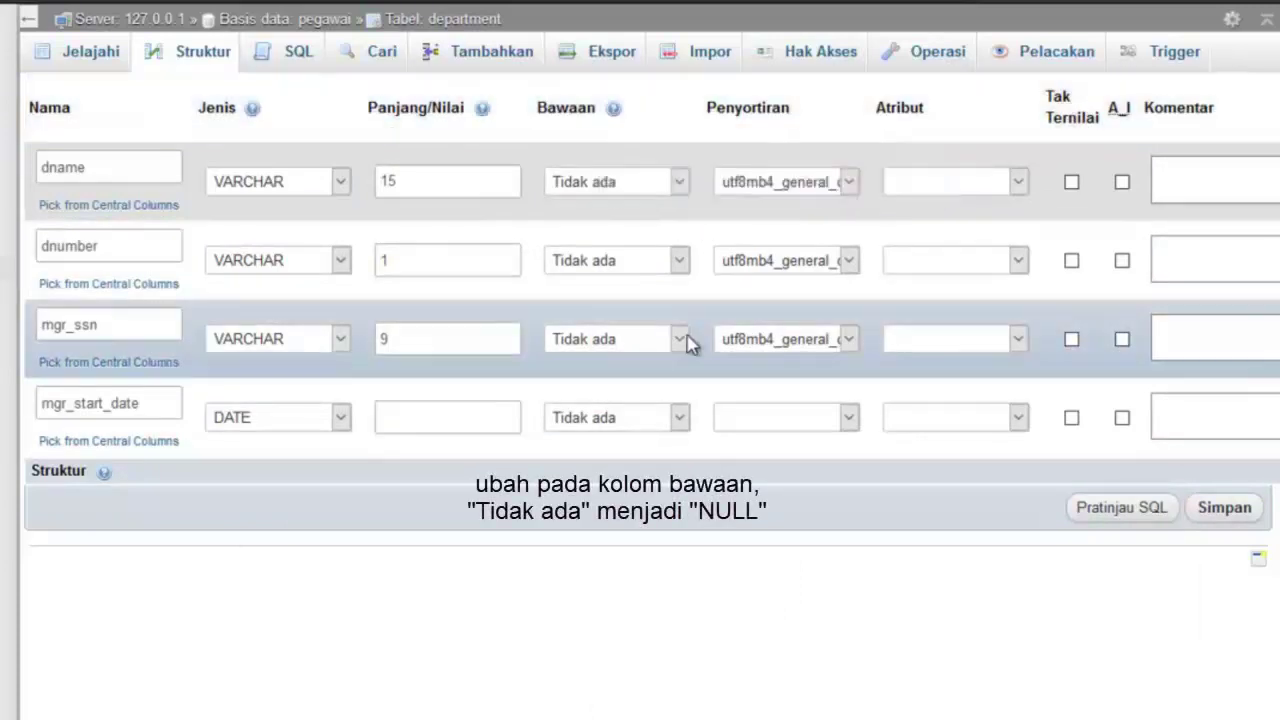
left_click(680, 338)
left_click(622, 438)
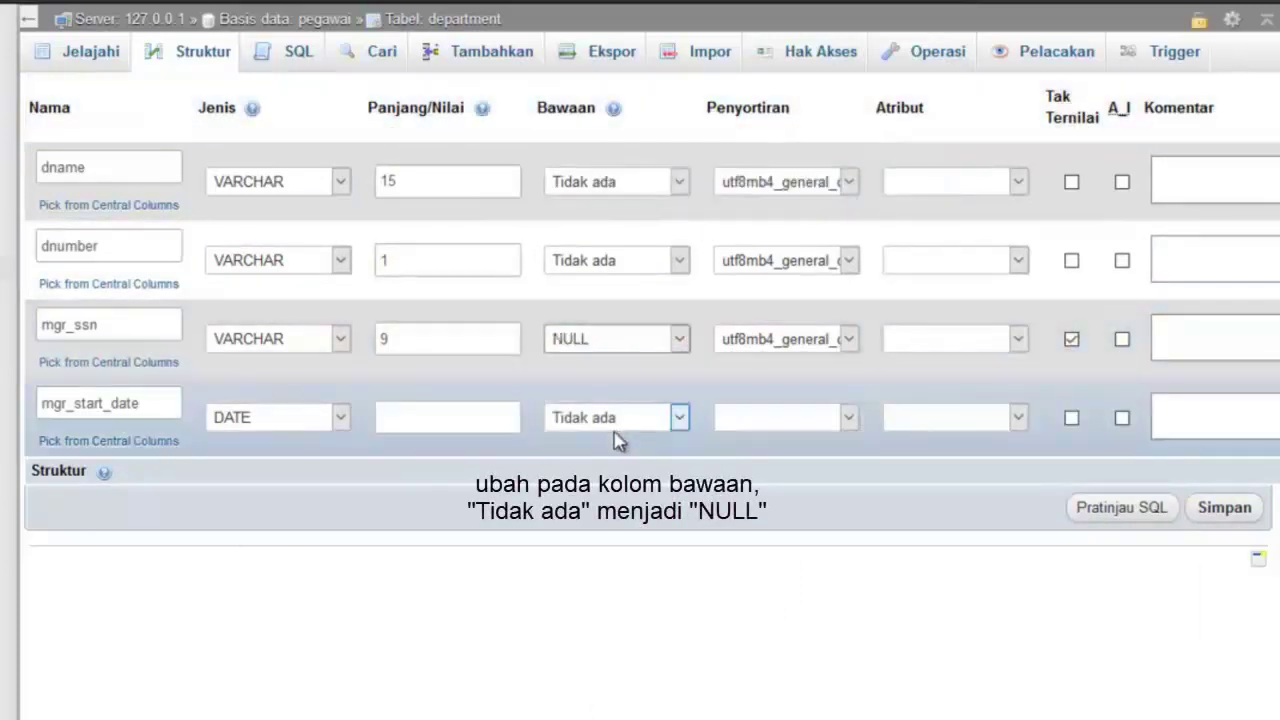
left_click(679, 420)
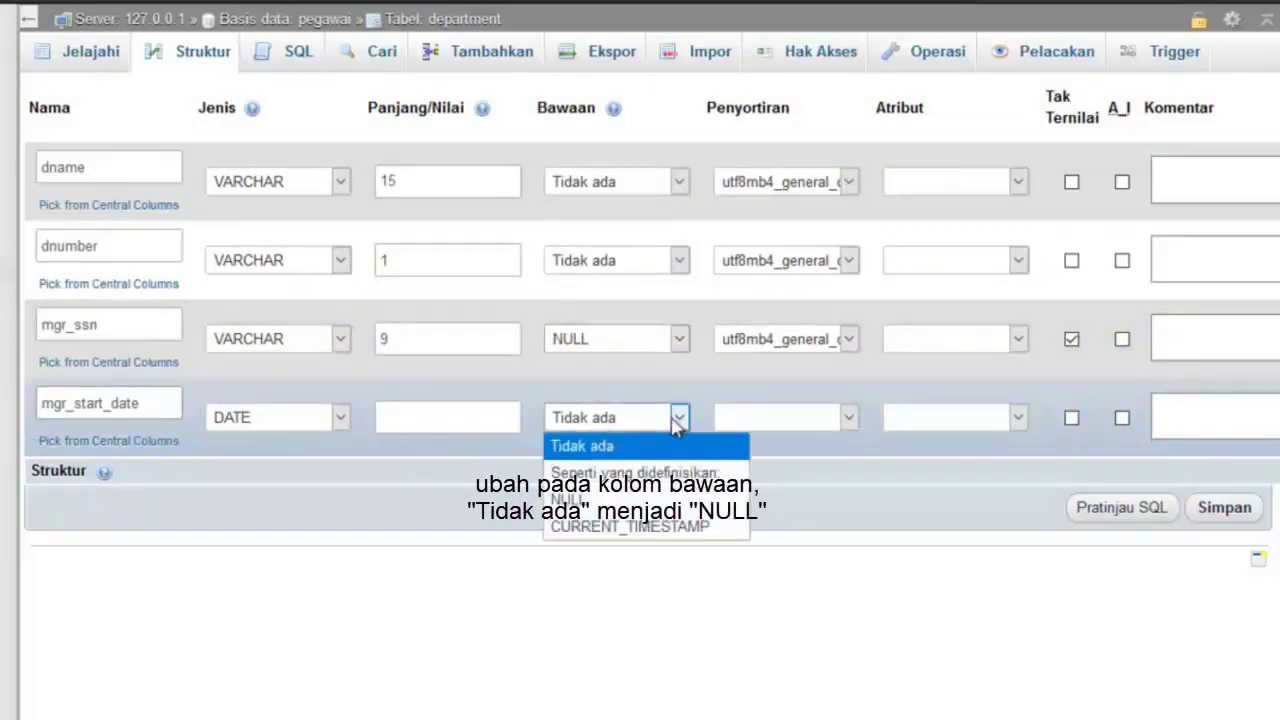
left_click(630, 504)
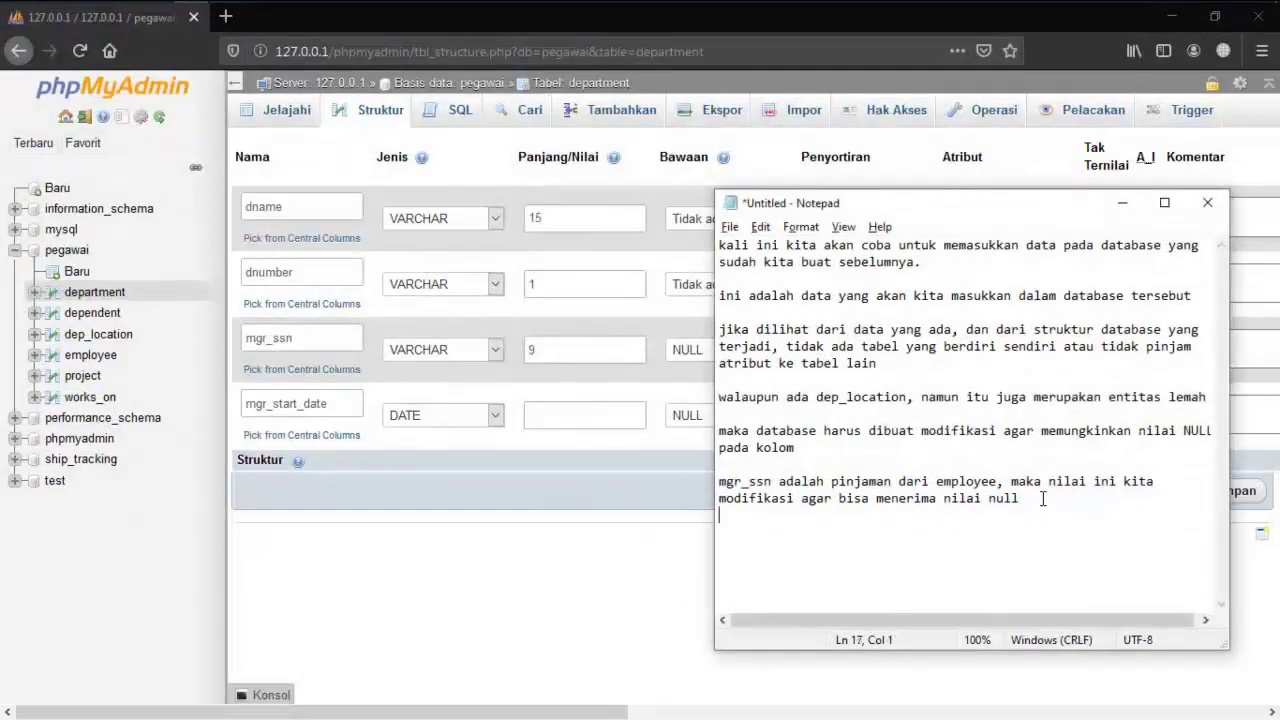
Step: Start a new paragraph in the Notepad notes with "pemberian nilai null ini harus disesuaikan"
type("mberian")
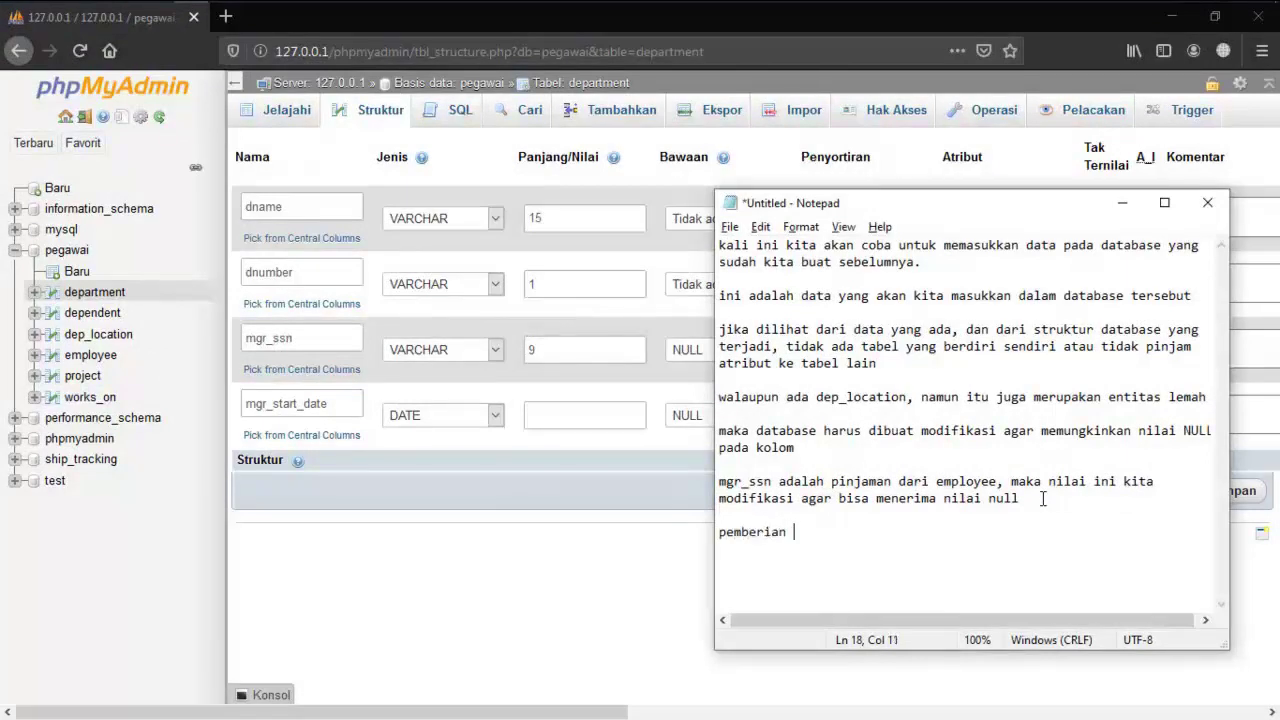
type(" nilai lull")
key("BackSpace")
key("BackSpace")
key("BackSpace")
key("BackSpace")
type("ull ini")
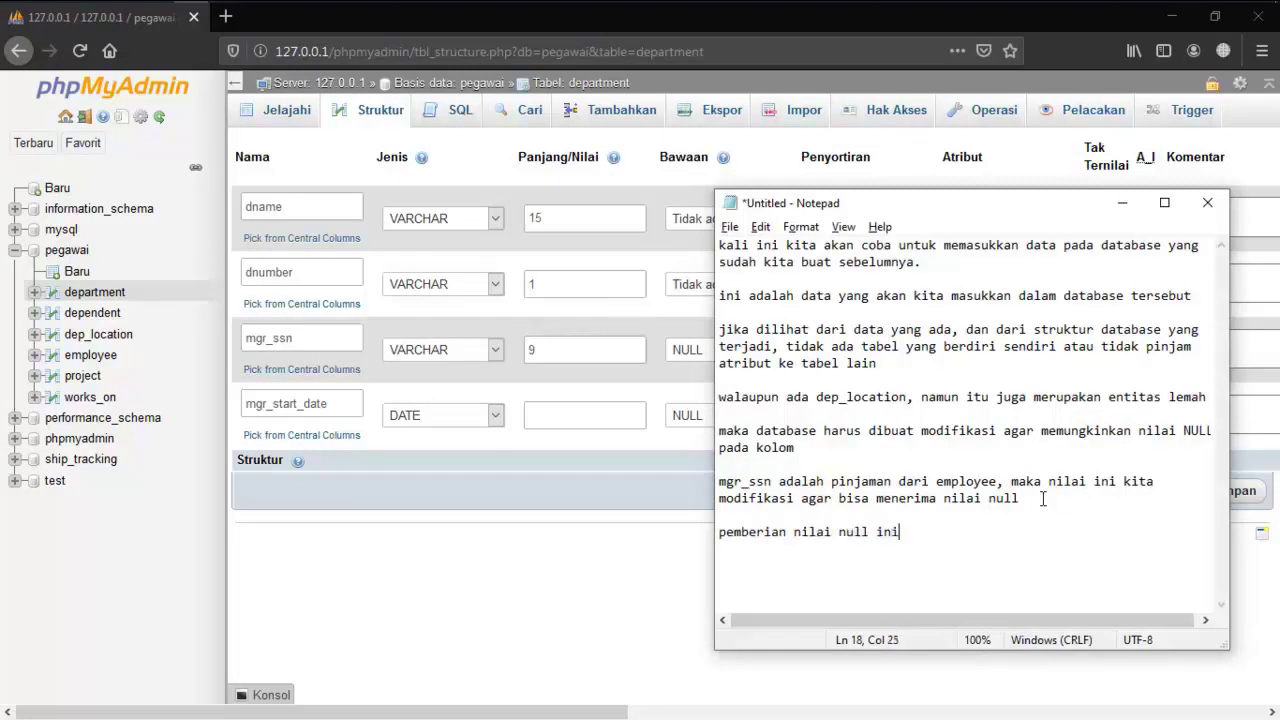
type(" harus disesuaikan")
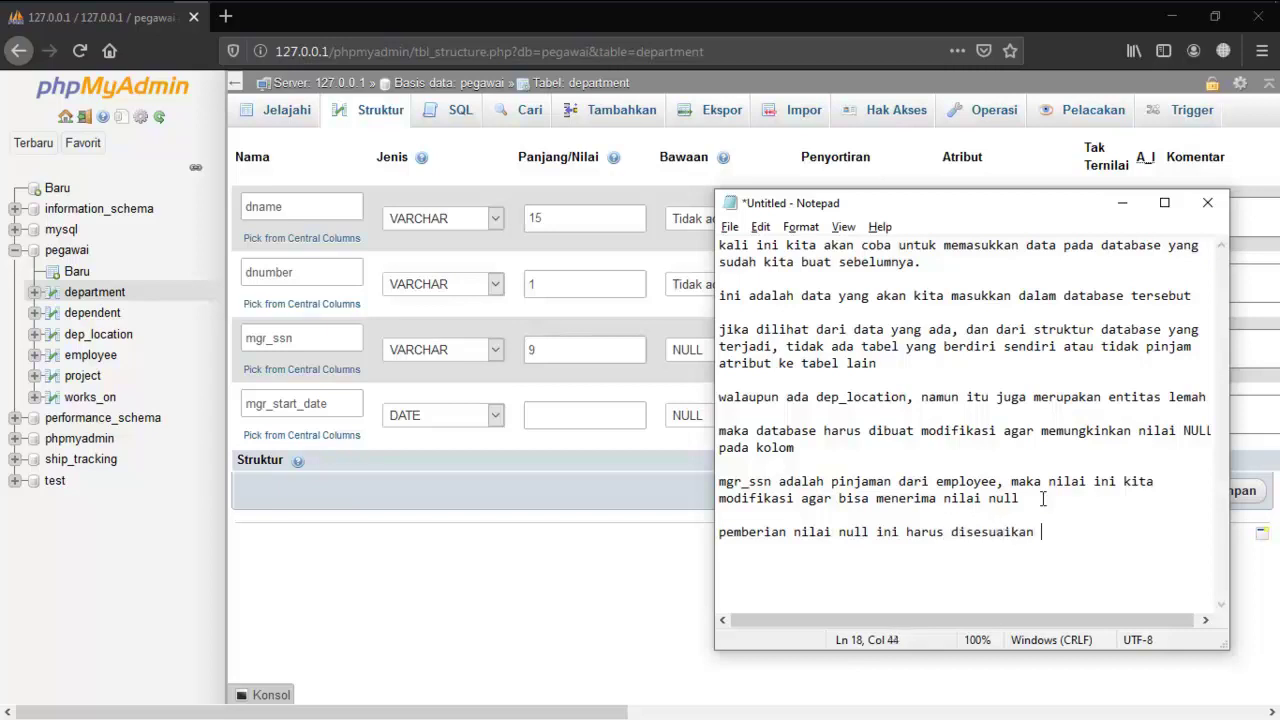
Step: Finish the paragraph with "keadaan dan data yang terbentuk, tidak semua atribut bisa dibuat null"
type(" keadaan dan data yang terbent")
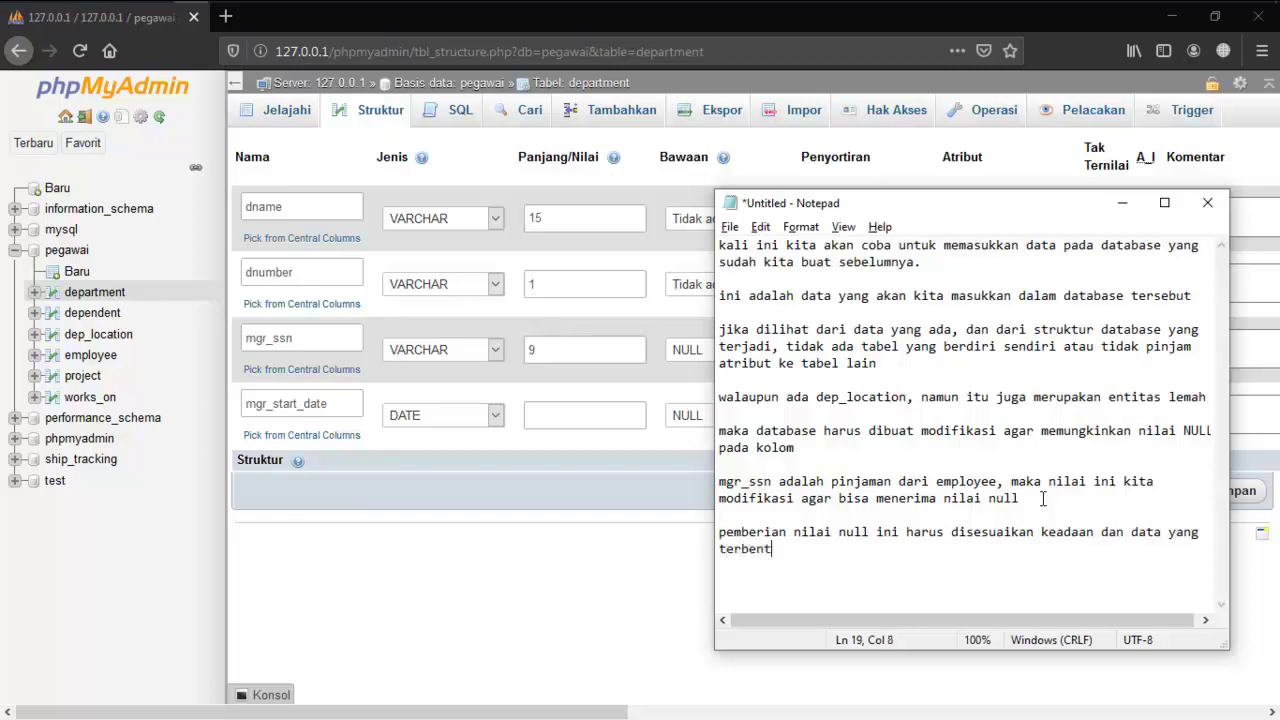
type("uk, tidak semua atribut b")
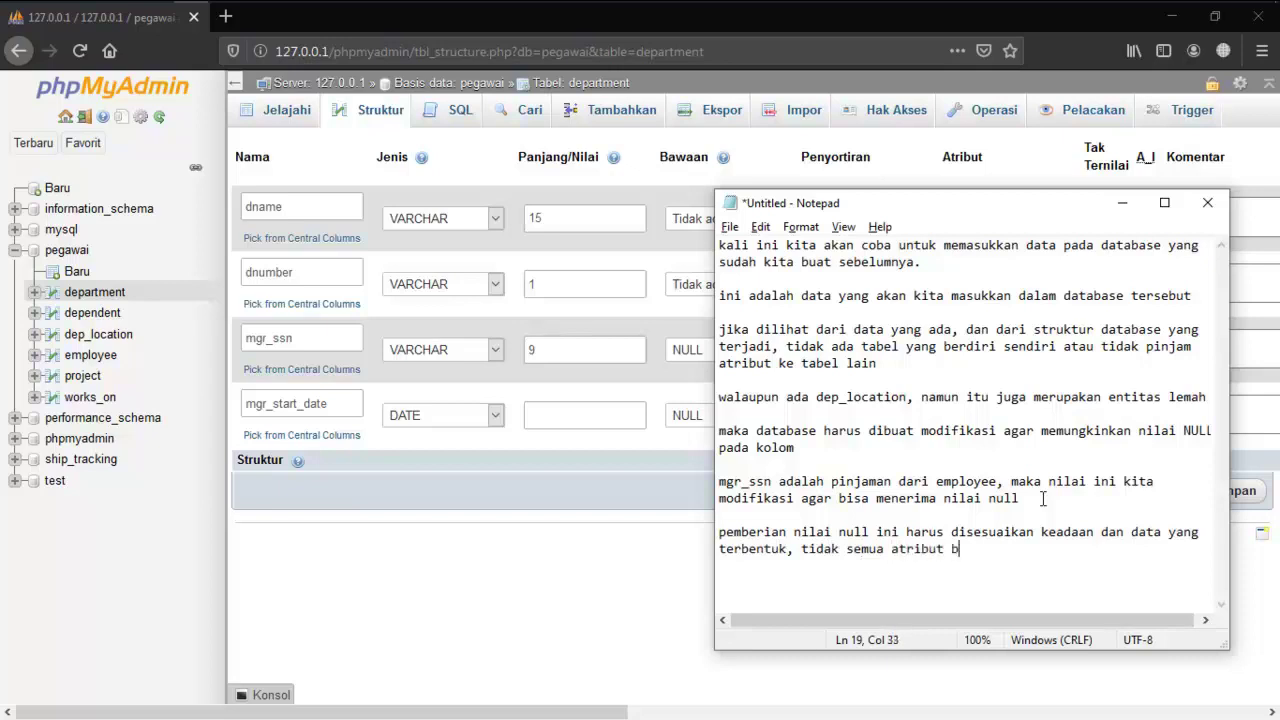
type("isa dibuat")
key("BackSpace")
key("Return")
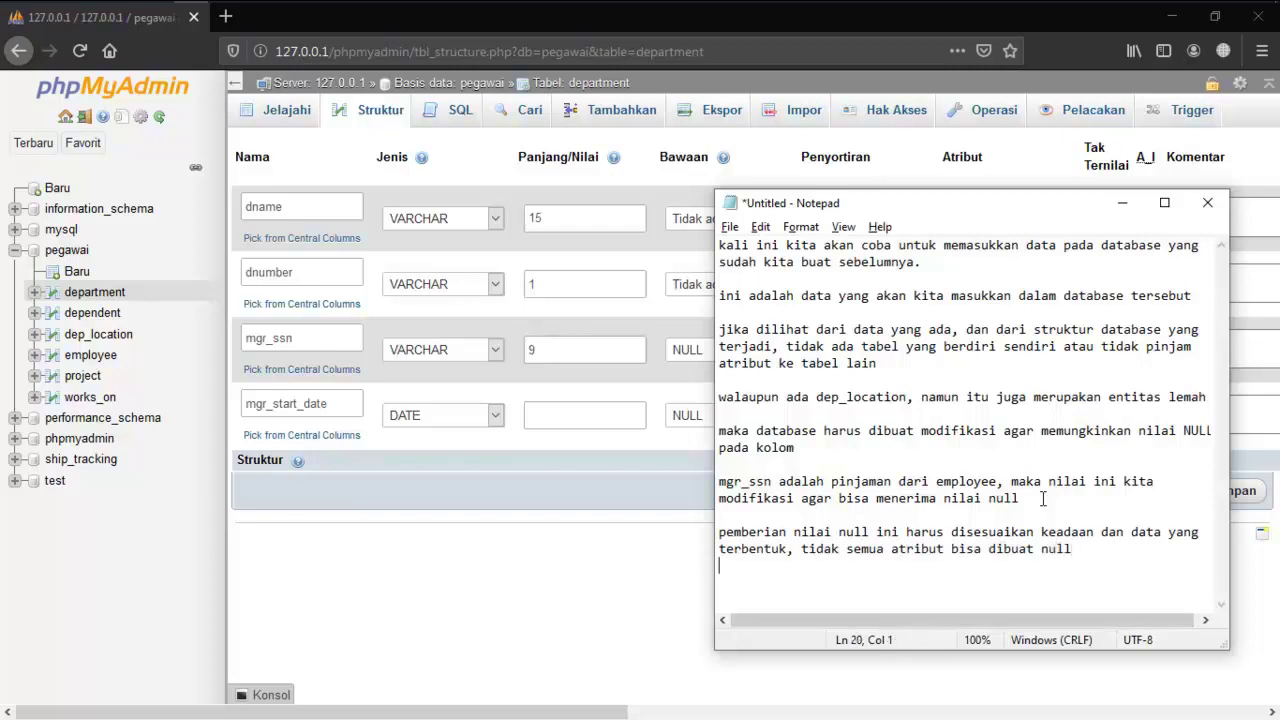
Step: Add the closing note "Null adalah data kosong, bukan bernilai 0"
type("Null :")
key("BackSpace")
key("BackSpace")
type("adalah data kosong, bukan bernilai ")
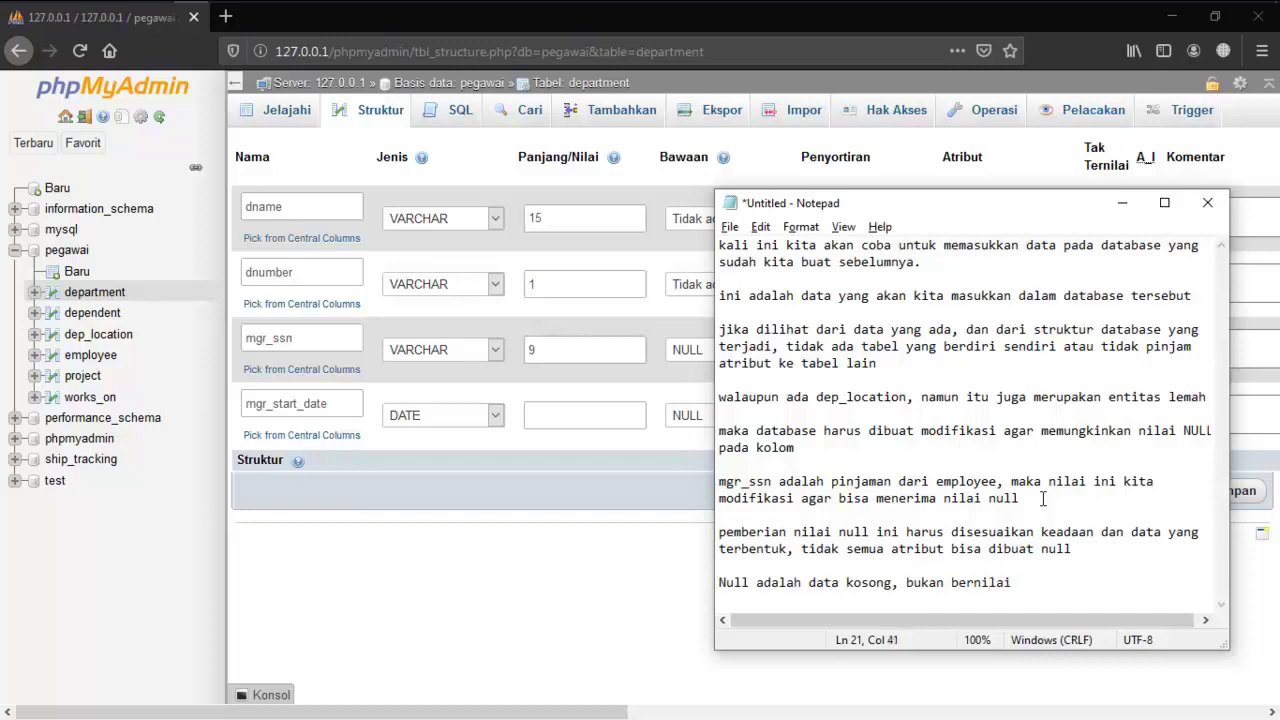
type("0")
Step: Return to phpMyAdmin and save the column changes to the department table
left_click(600, 587)
left_click(1235, 492)
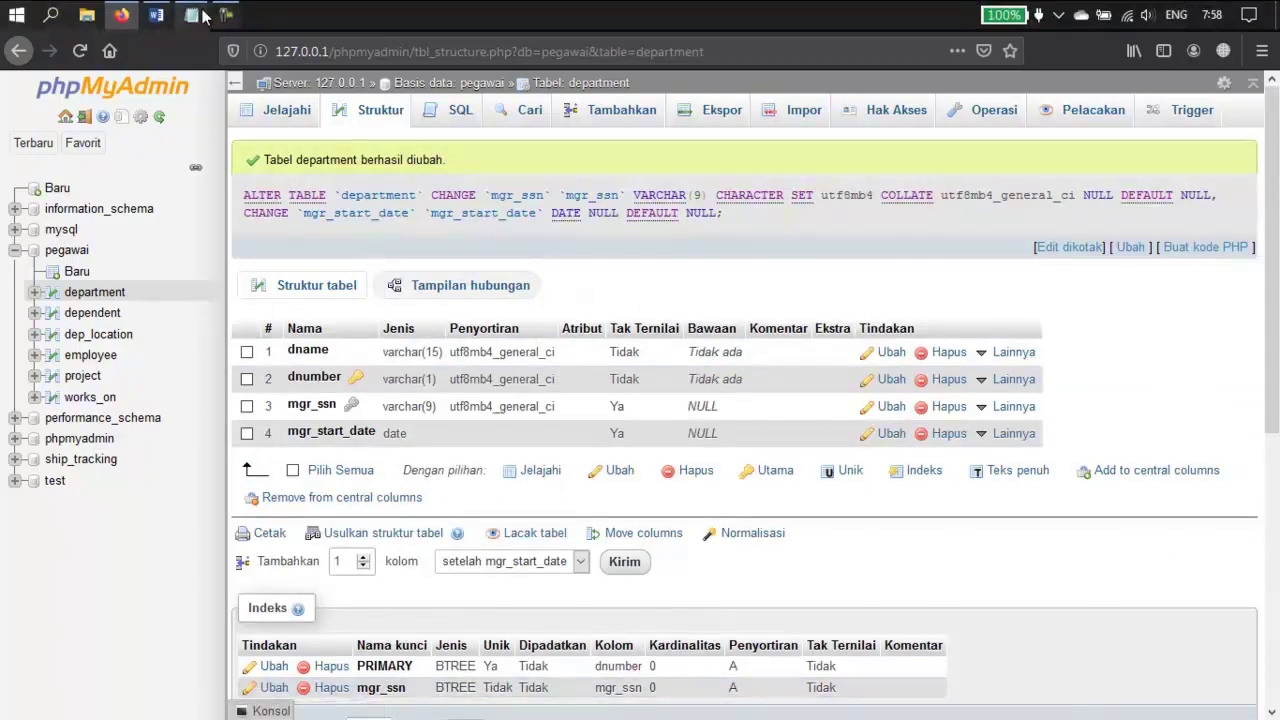
Step: Replace all the text in Notepad with "sekarang kita akan coba untuk memasukkan data ke dalam database"
left_click(207, 16)
left_click_drag(1043, 588, 703, 210)
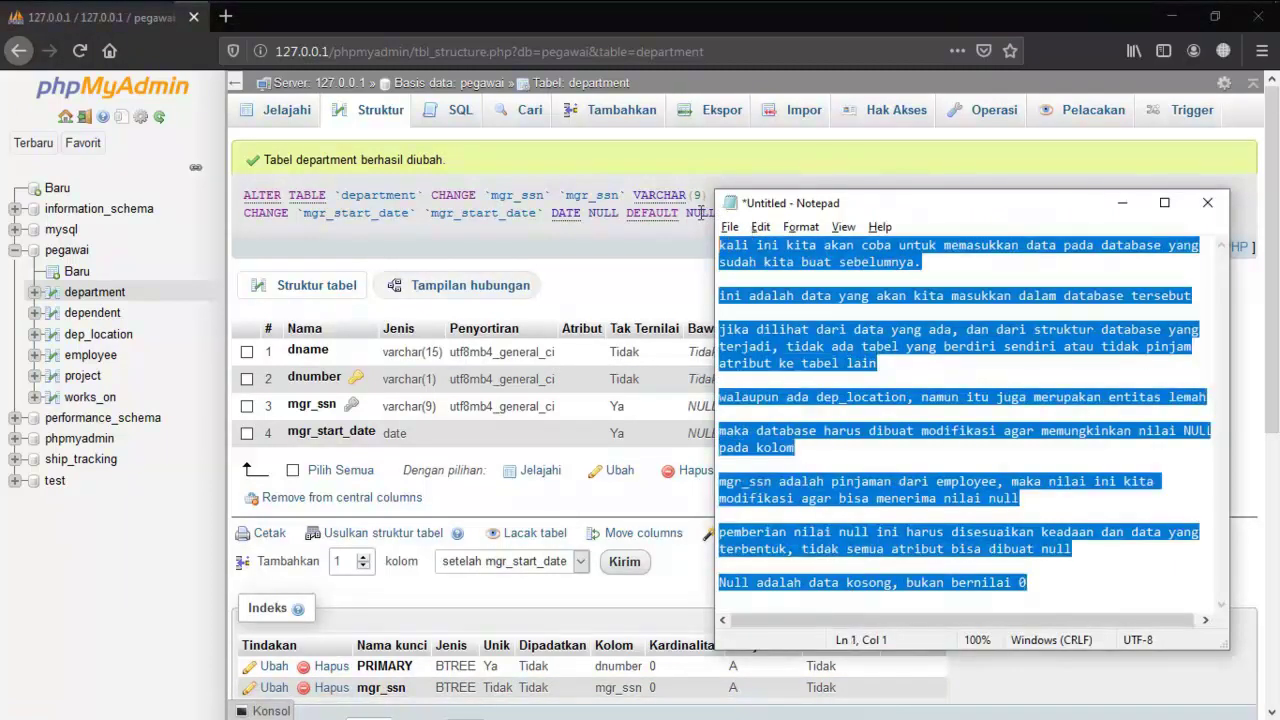
type("sek")
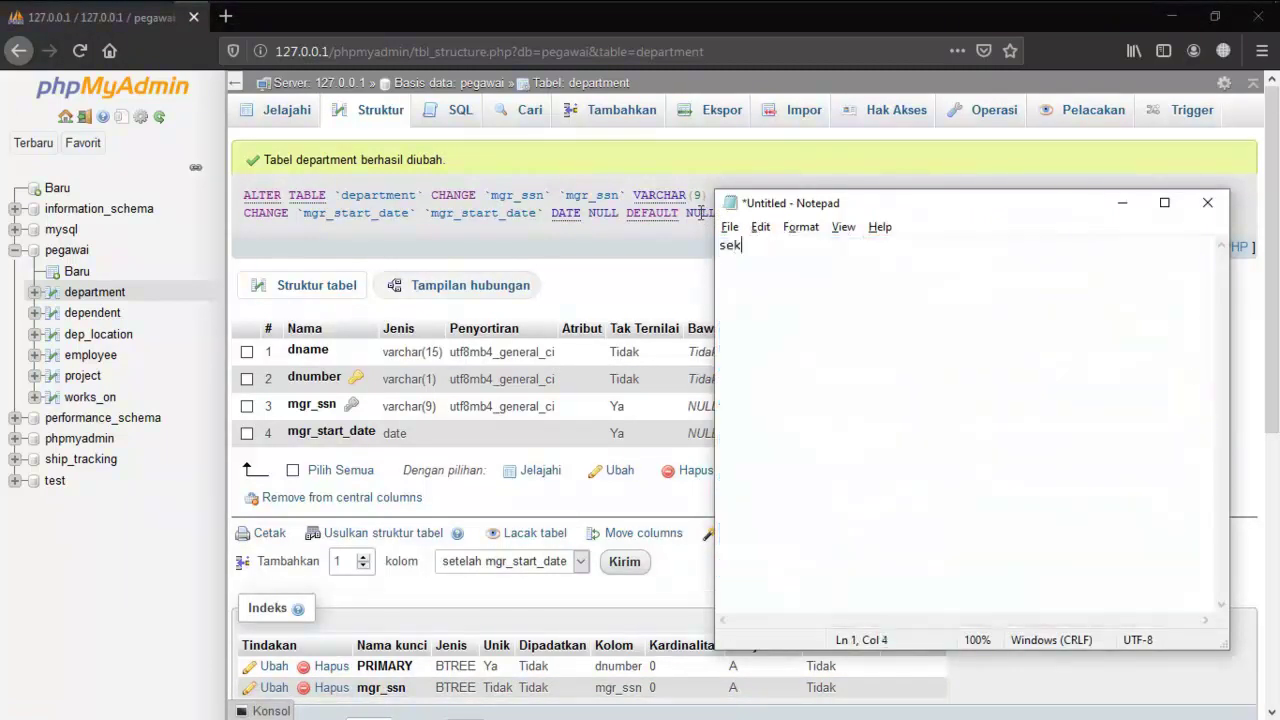
type("arang kita akan coba unu")
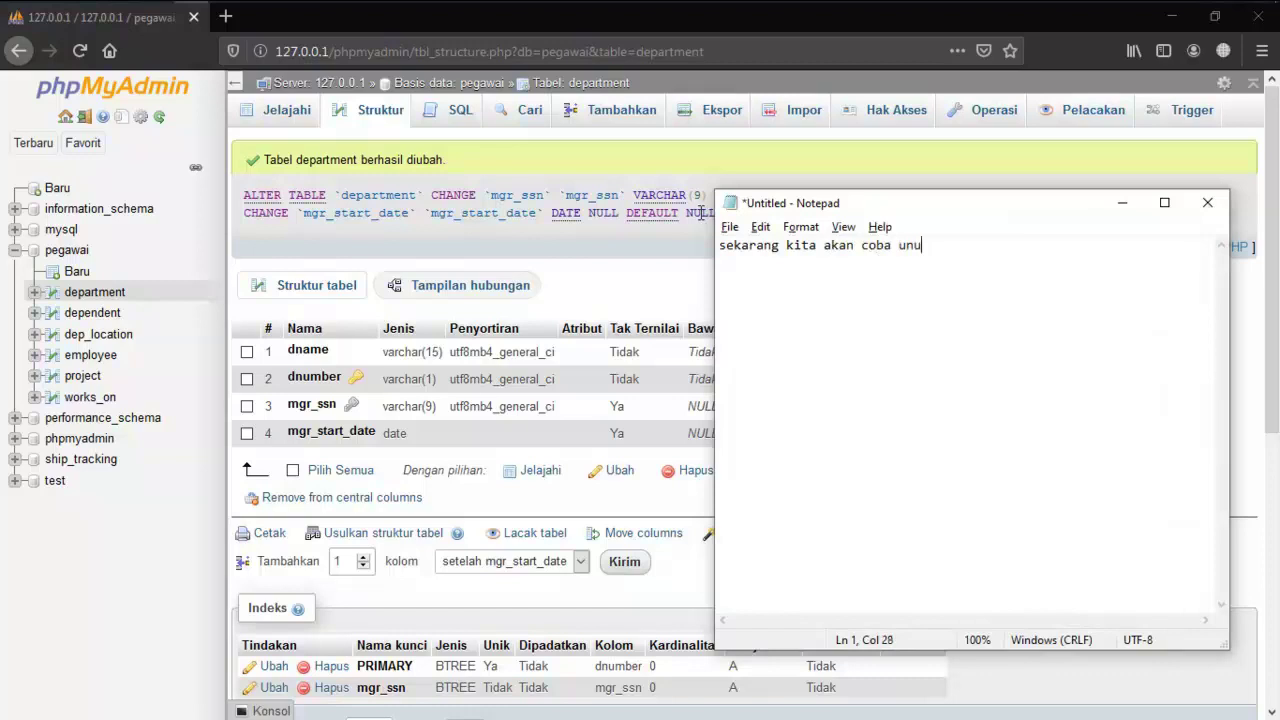
type("tmemasukkan data ked")
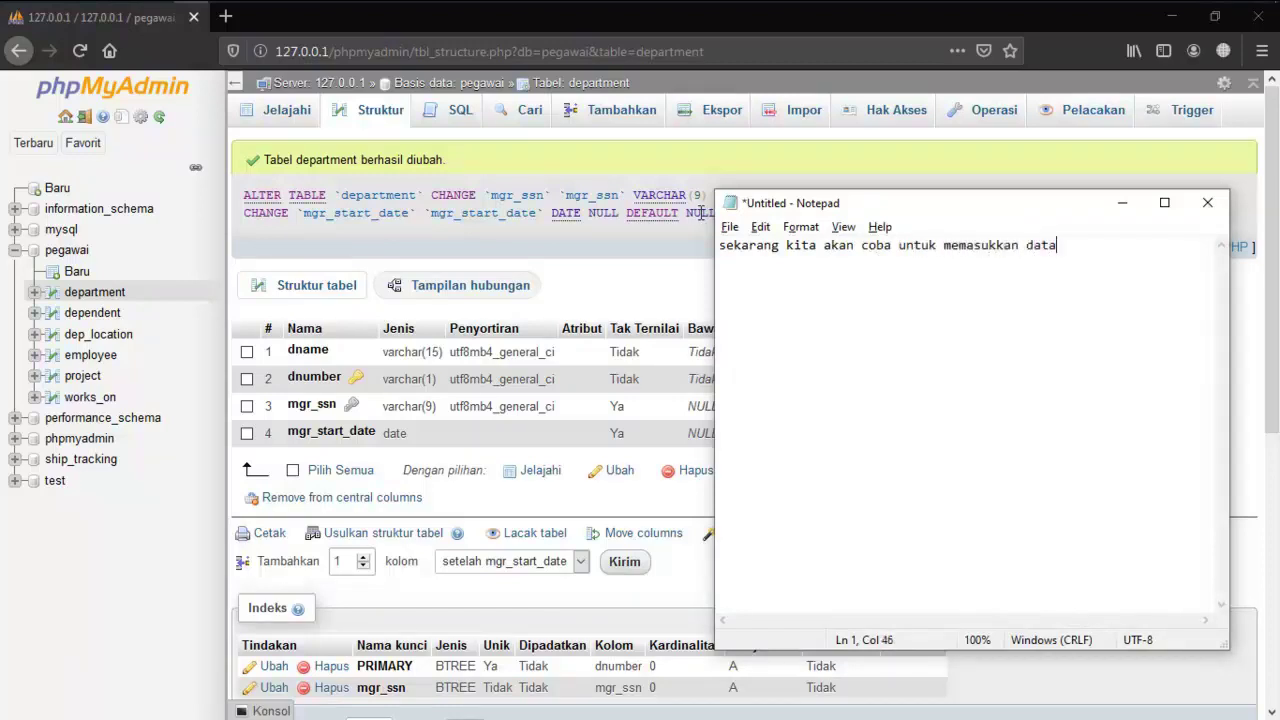
type("a")
key("BackSpace")
key("BackSpace")
type("dalam database")
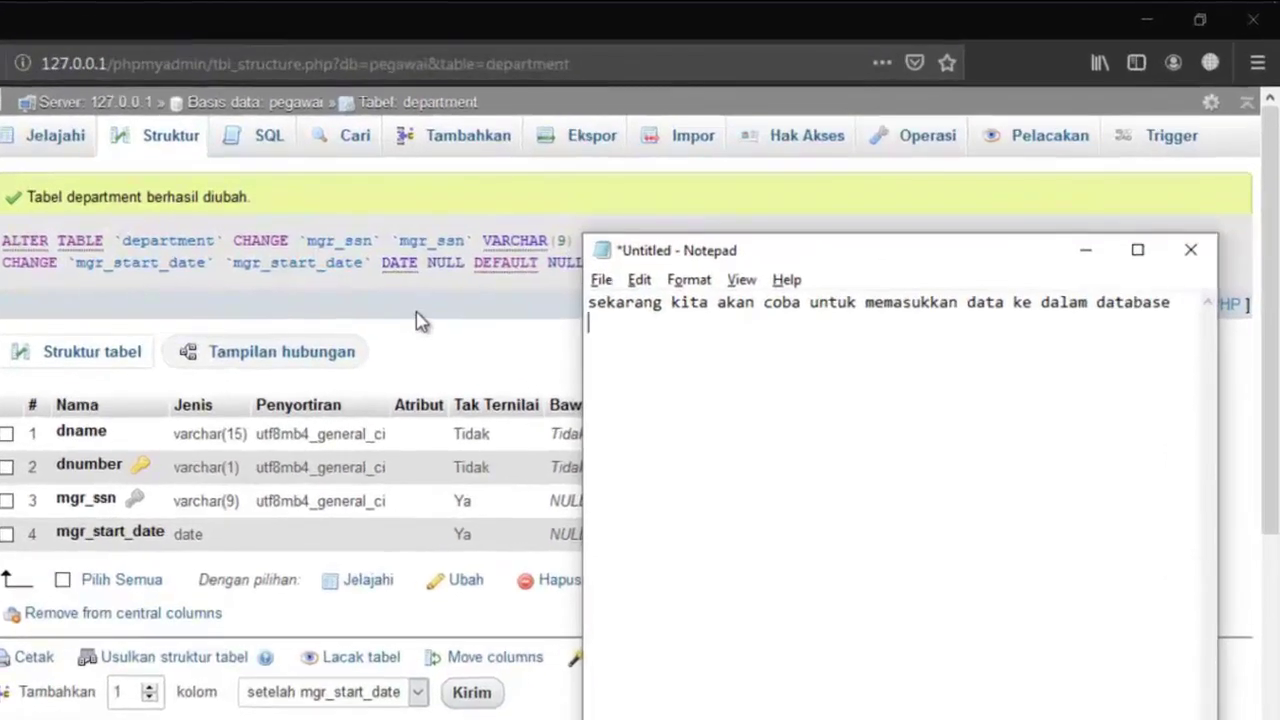
Step: Open the form for inserting rows into the department table, and bring Notepad back, positioned clear of the value fields
left_click(583, 266)
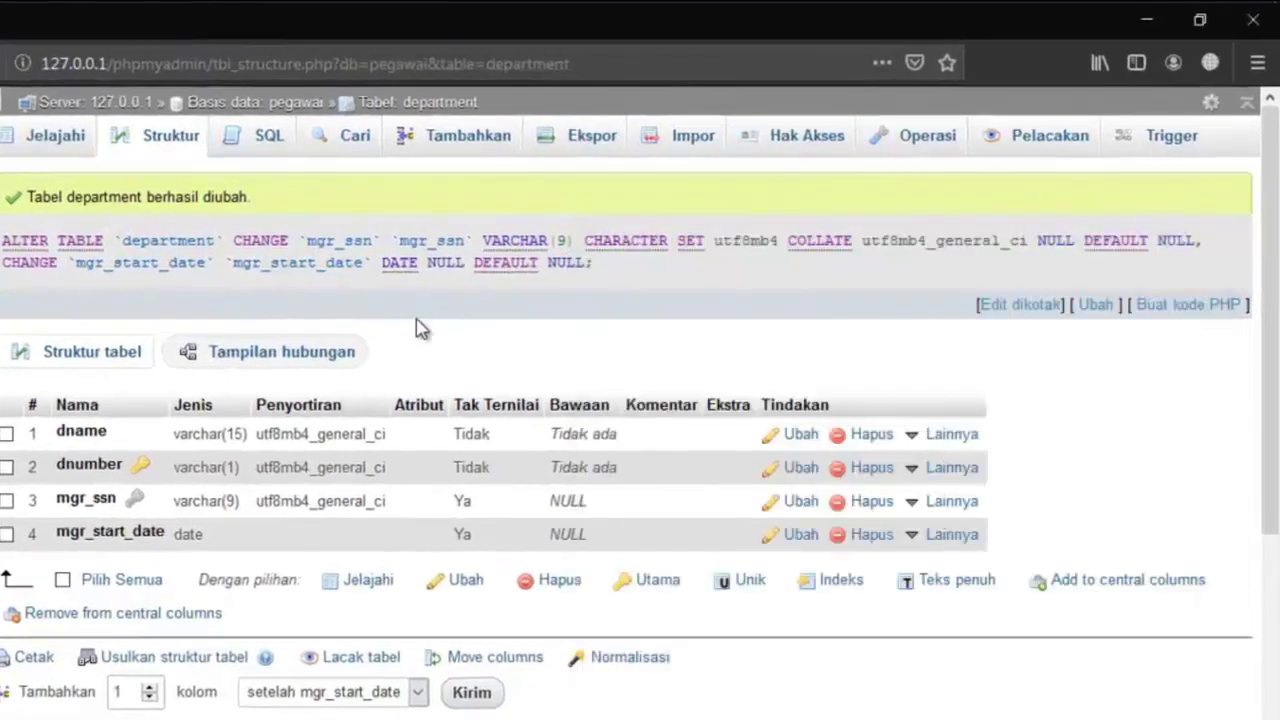
left_click(481, 148)
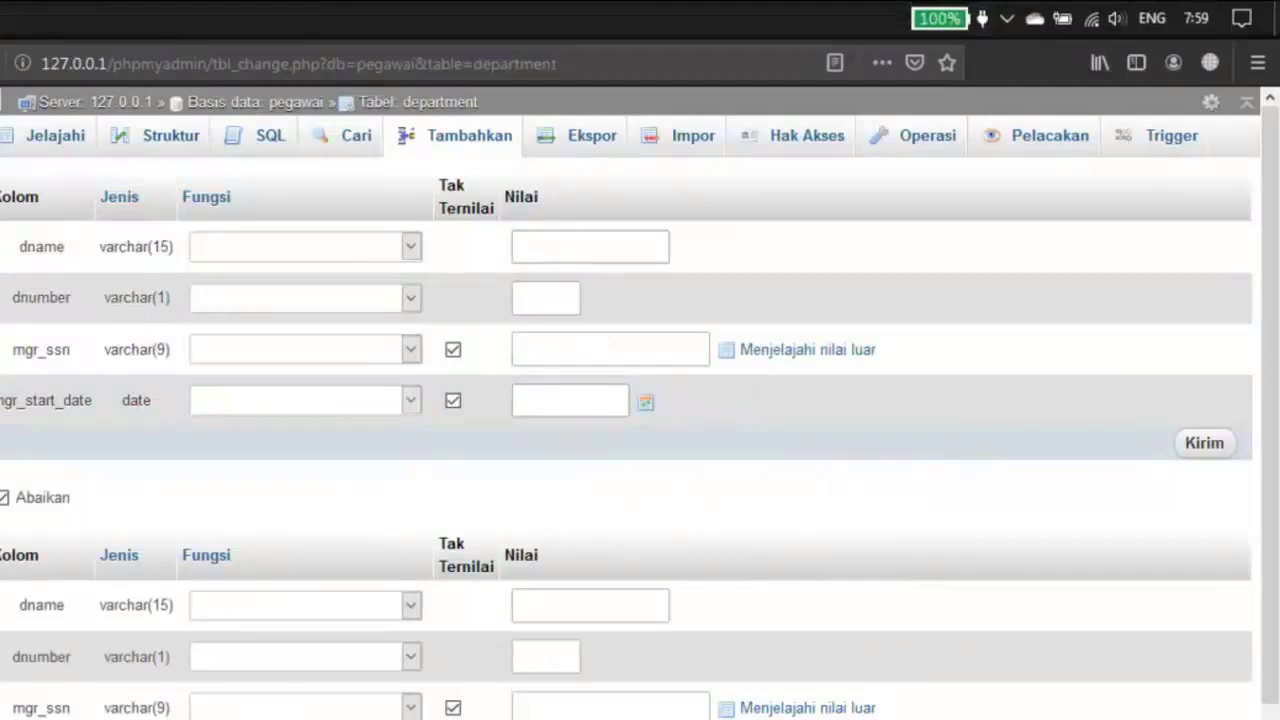
left_click(200, 18)
left_click_drag(814, 257, 62, 275)
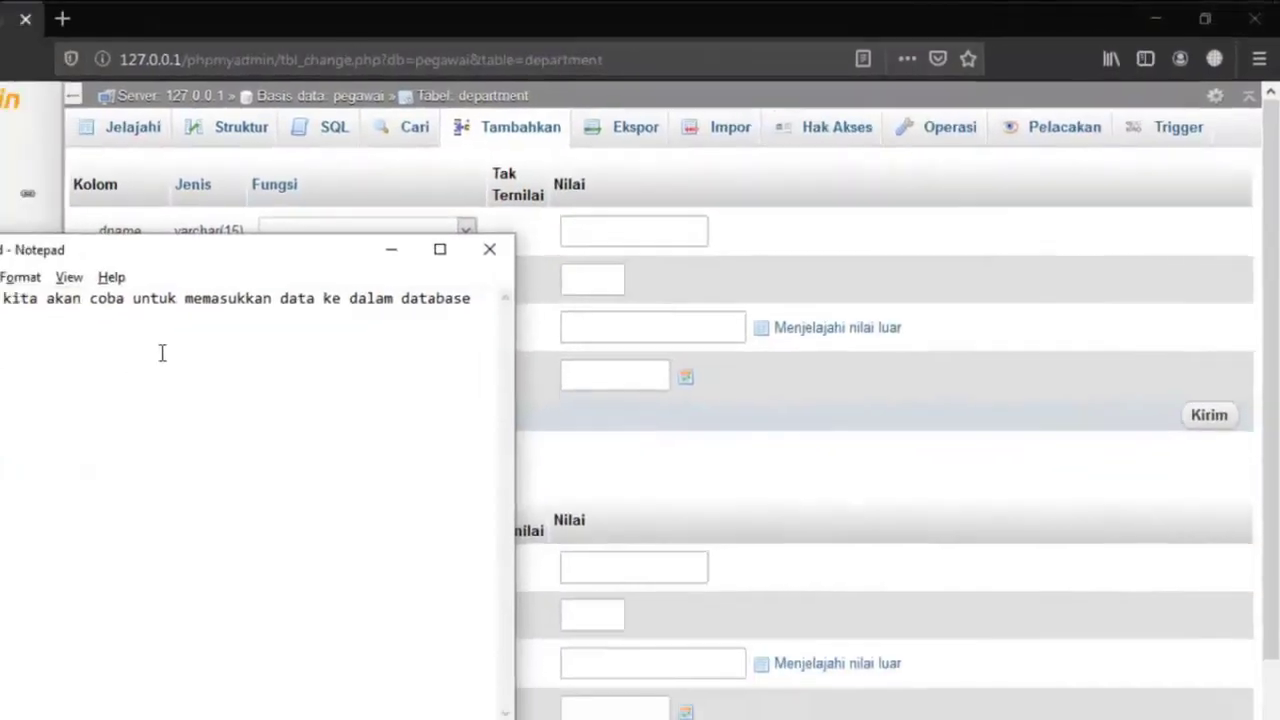
Step: Add the Notepad line "halaman ini adalah untuk memasukkan data secara manual lewat database" below the first sentence
type("halaman ")
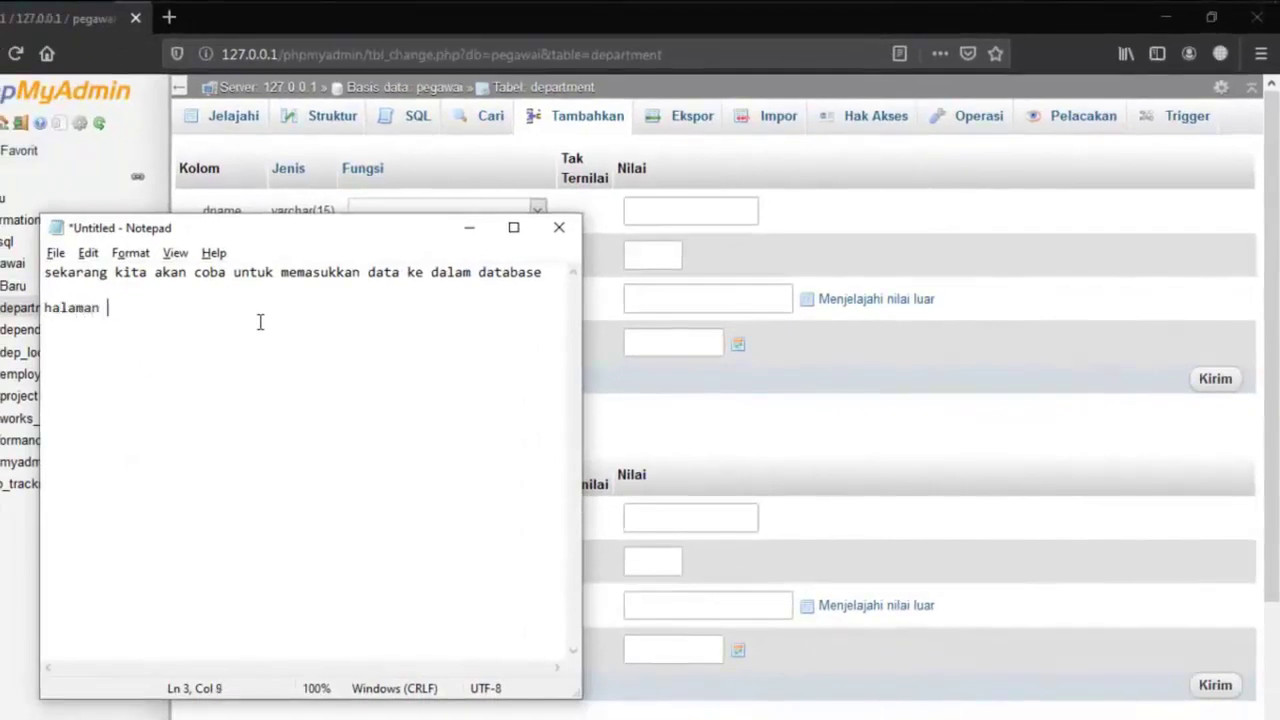
type("ini adalah u")
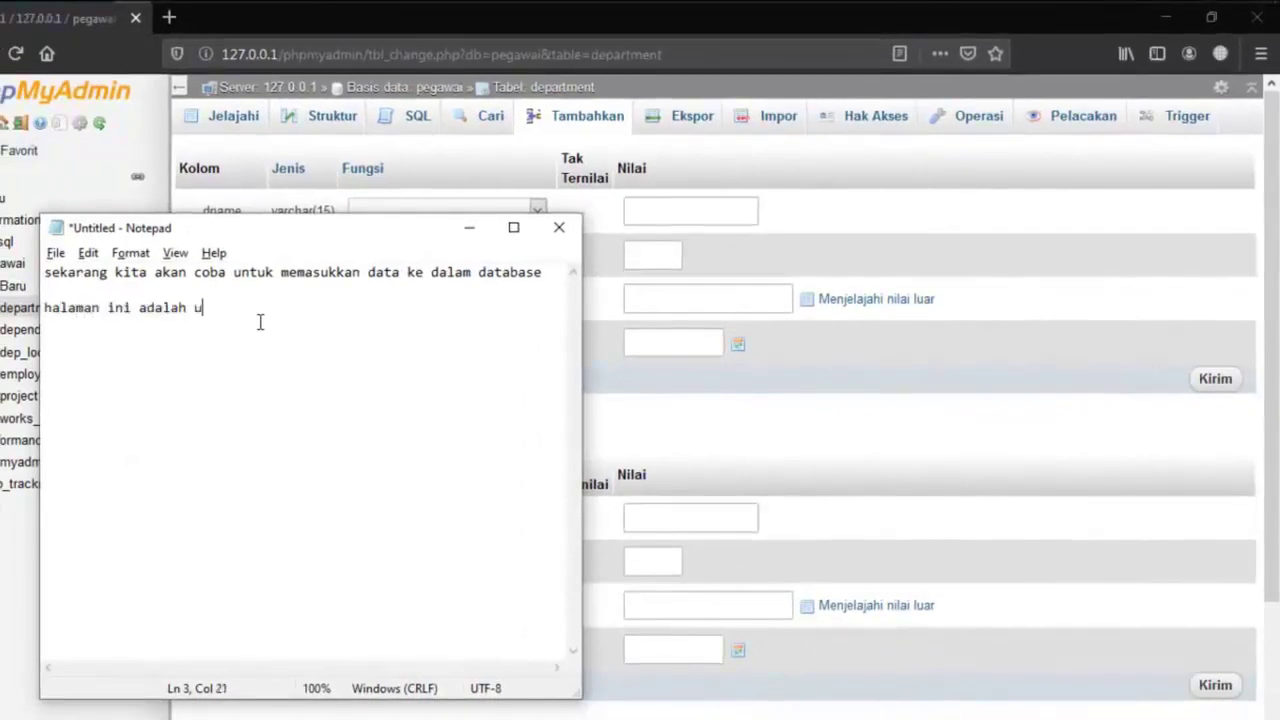
type("ntuk memasukkan data")
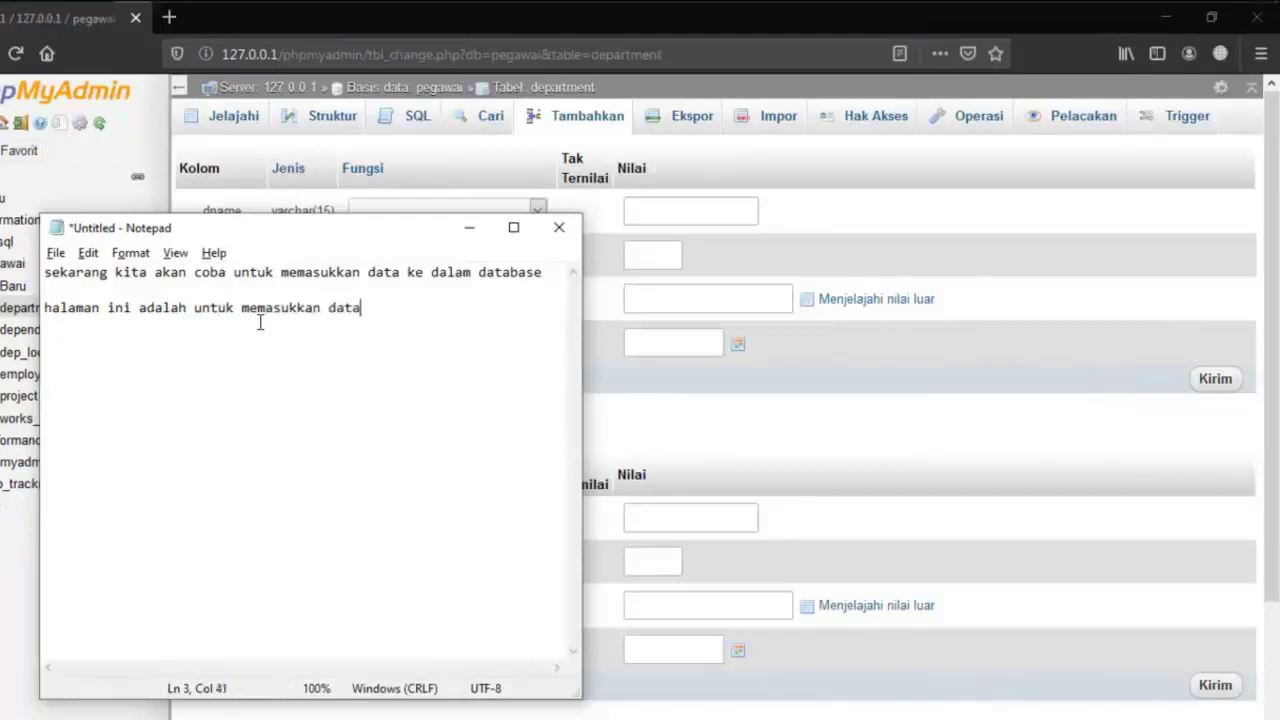
type(" secara manual lewat")
key("Return")
type("database  ")
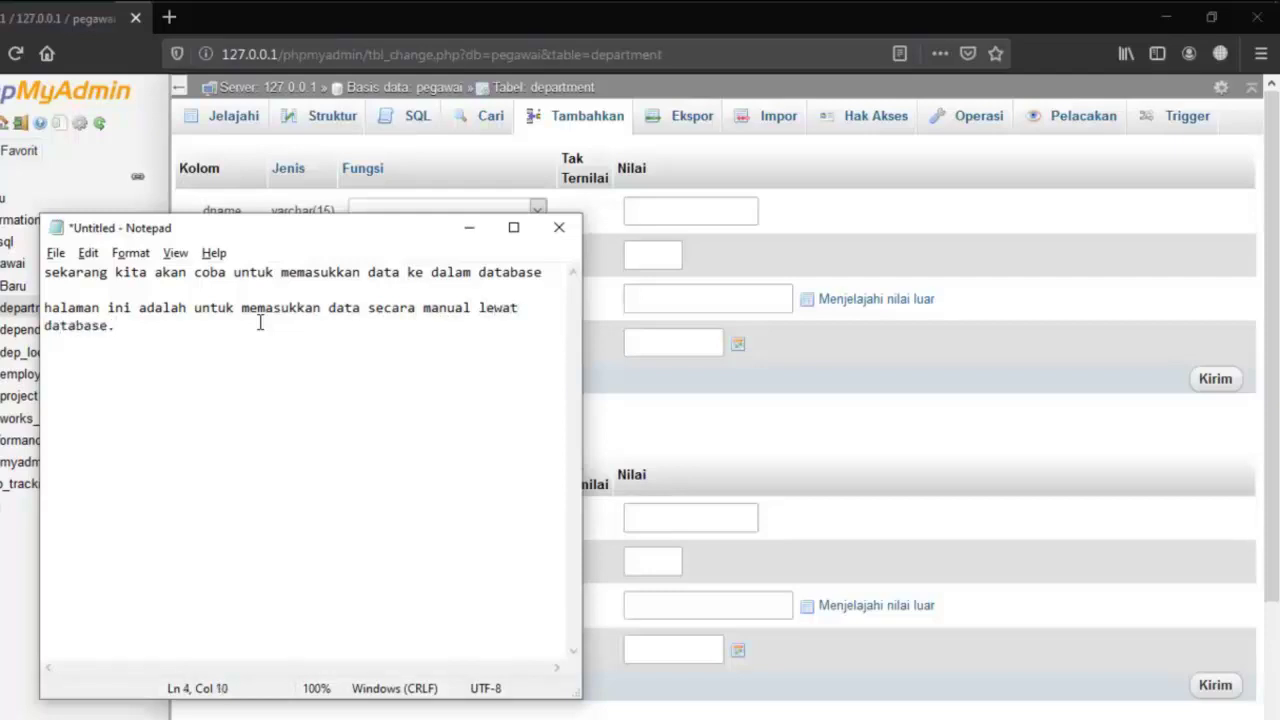
Step: Add the note "cara ini hanya bisa dilakukan oleh administrator" as a separate paragraph
type("cara ini han")
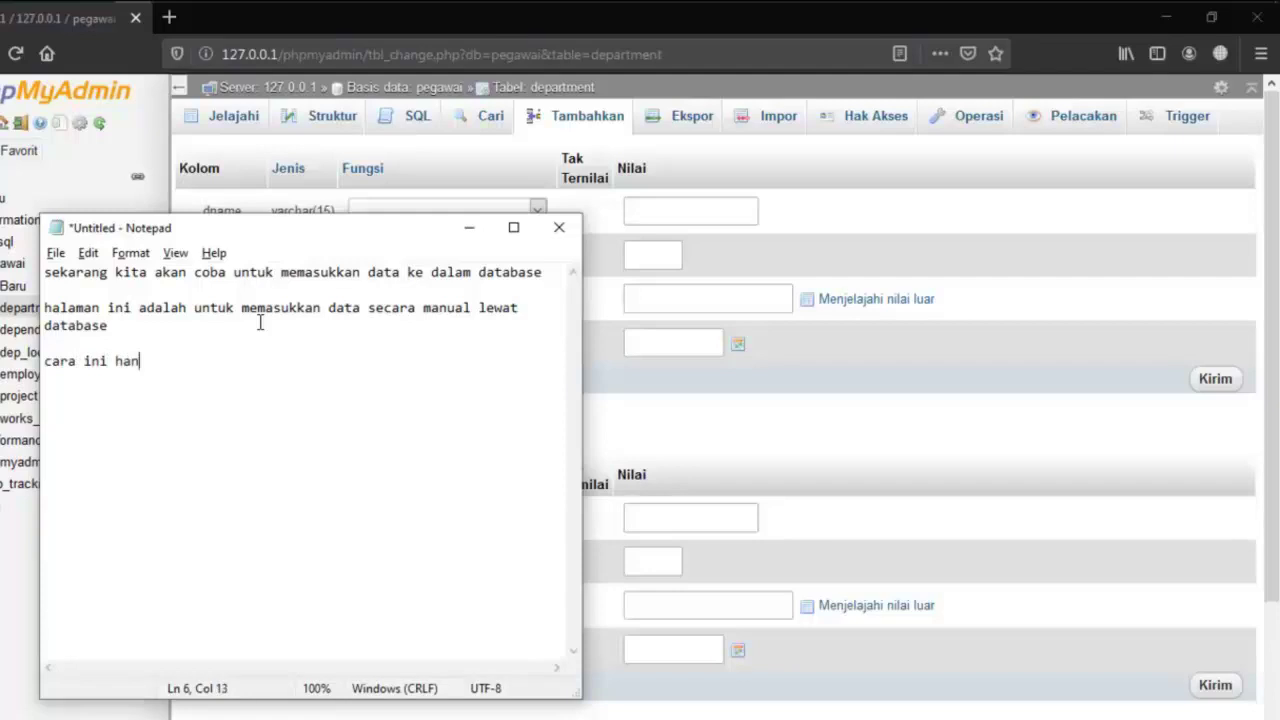
type("ya bisa dilakukan ol")
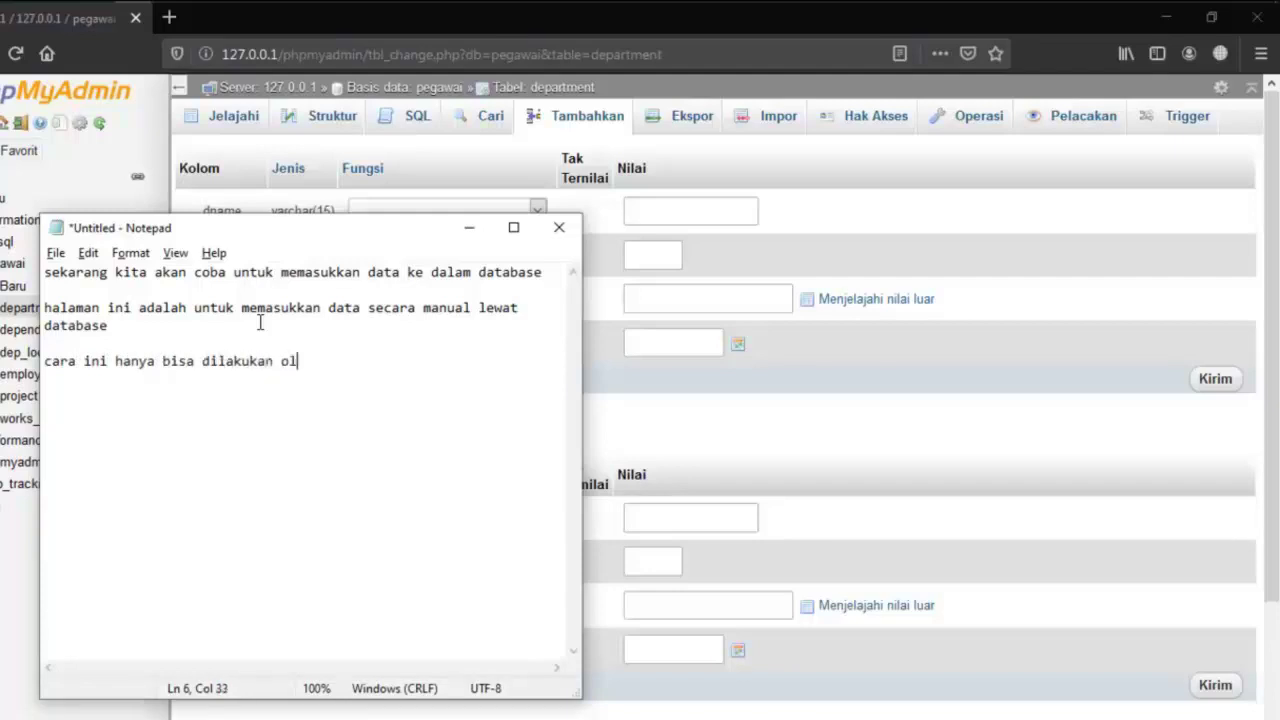
type("eh administrator")
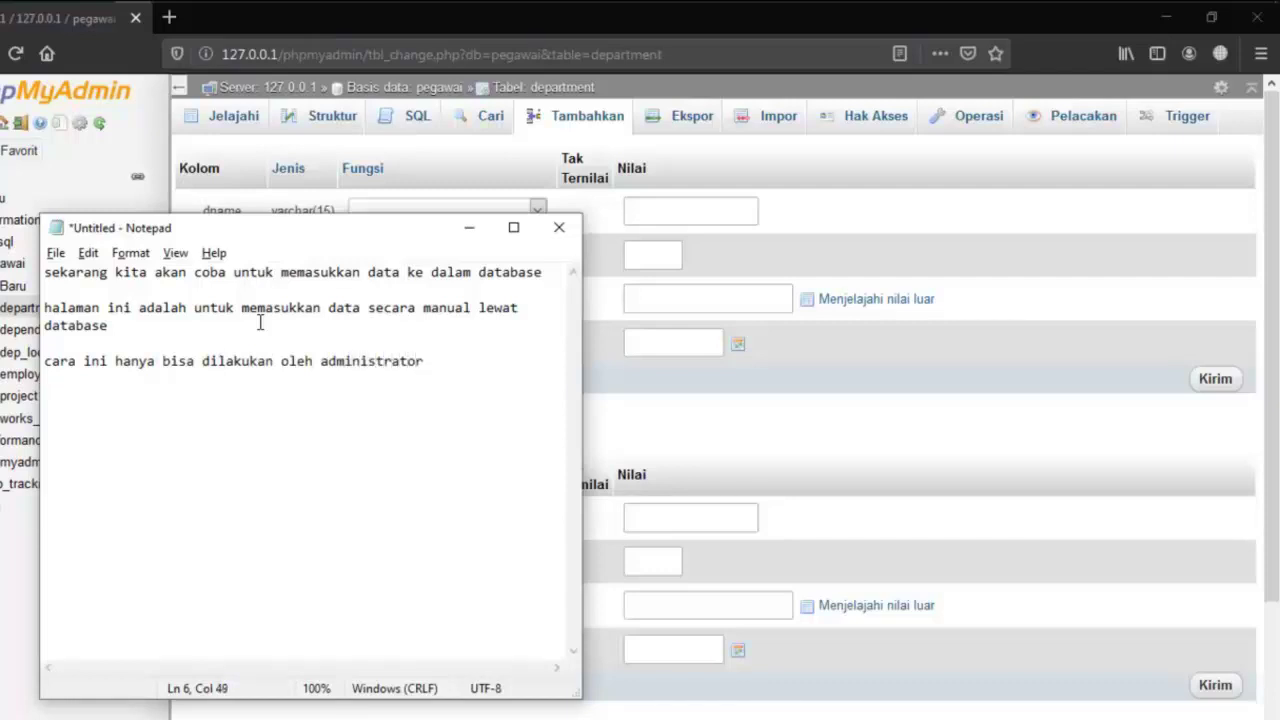
Step: Add a paragraph reading "karena belum ada interface dari PHP, maka ini yang dilakukan untuk memasukkan data"
key("Return")
key("Return")
type("karena belum ada interf")
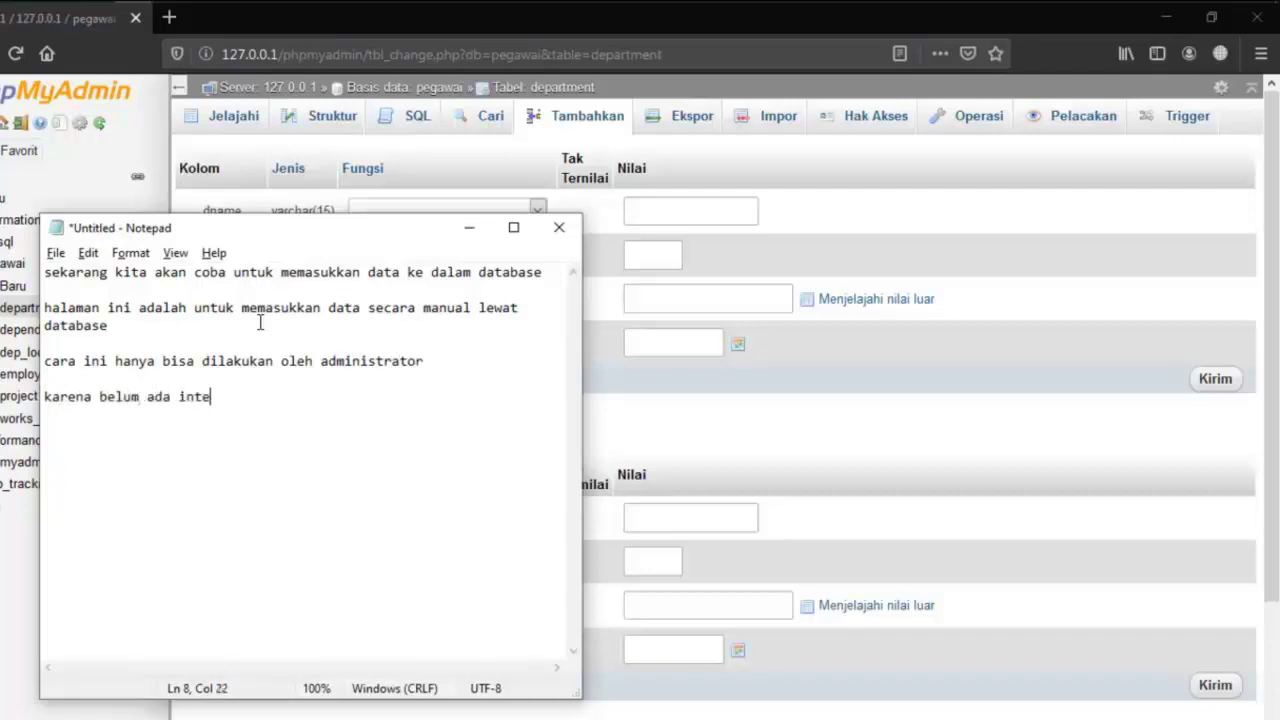
type("dari PH")
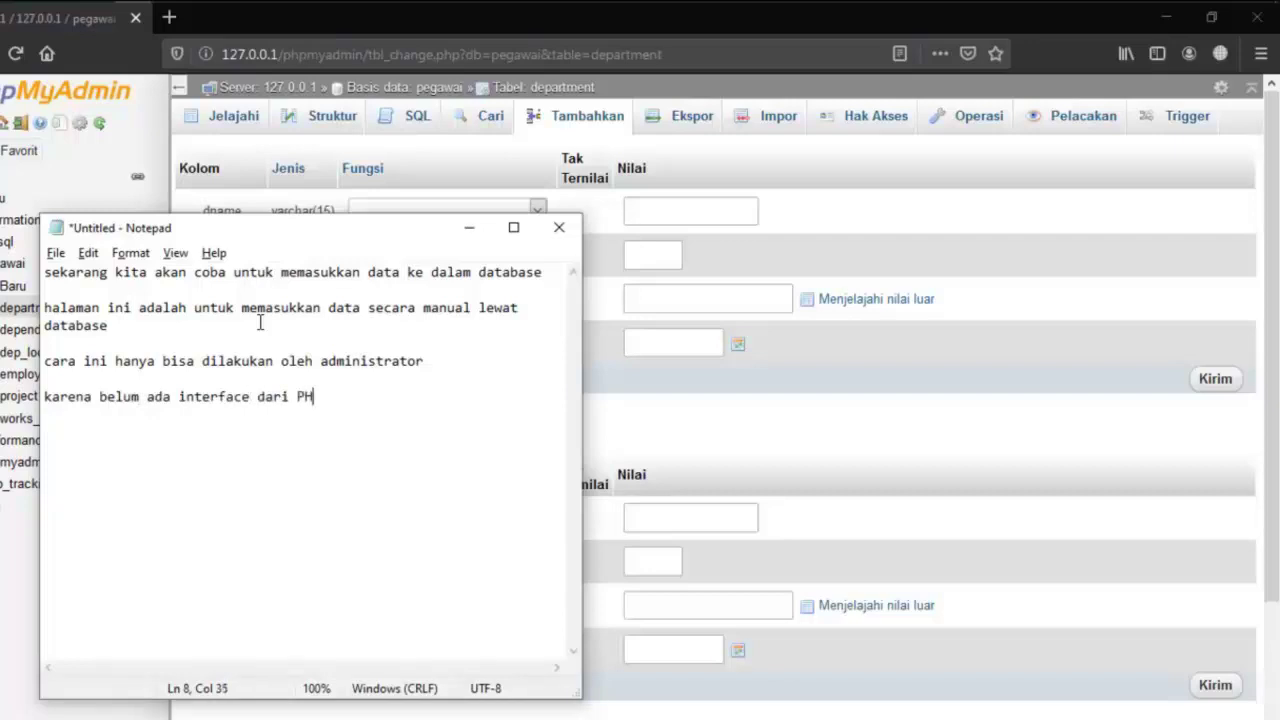
type("P, maka ini yang ")
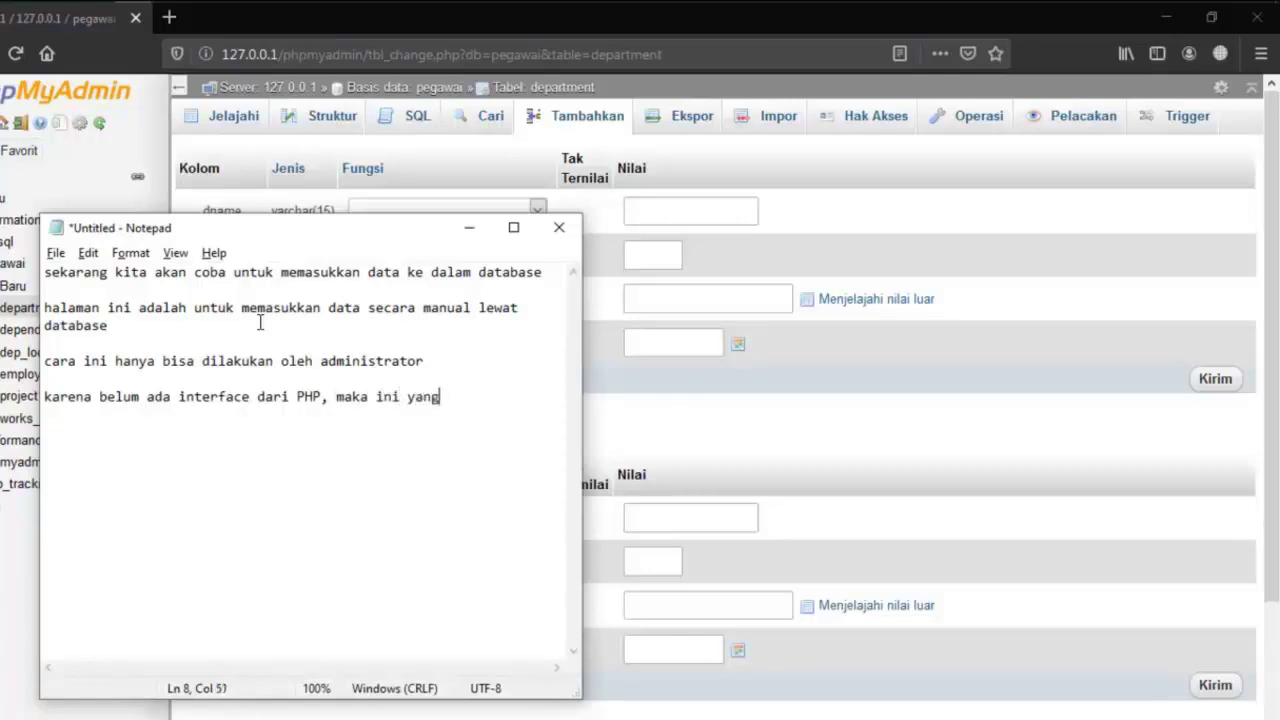
type("dilakukan")
key("Return")
type("untuk")
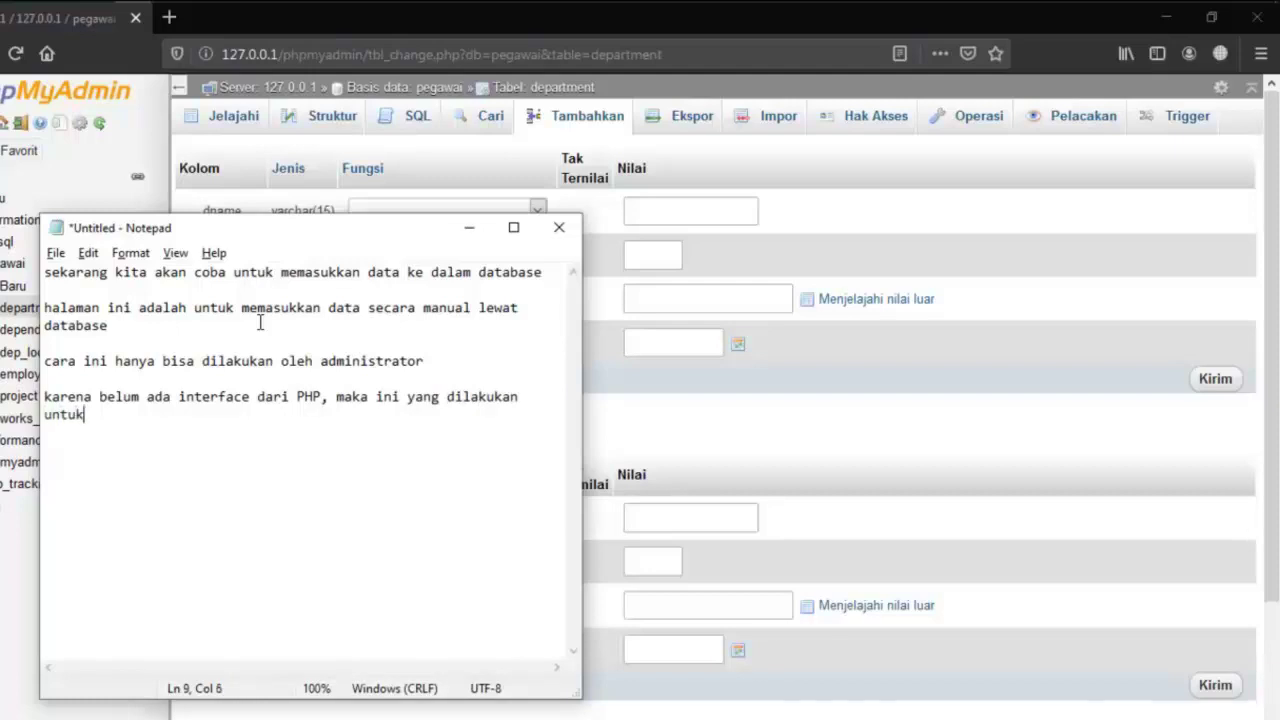
type(" memasukkan data")
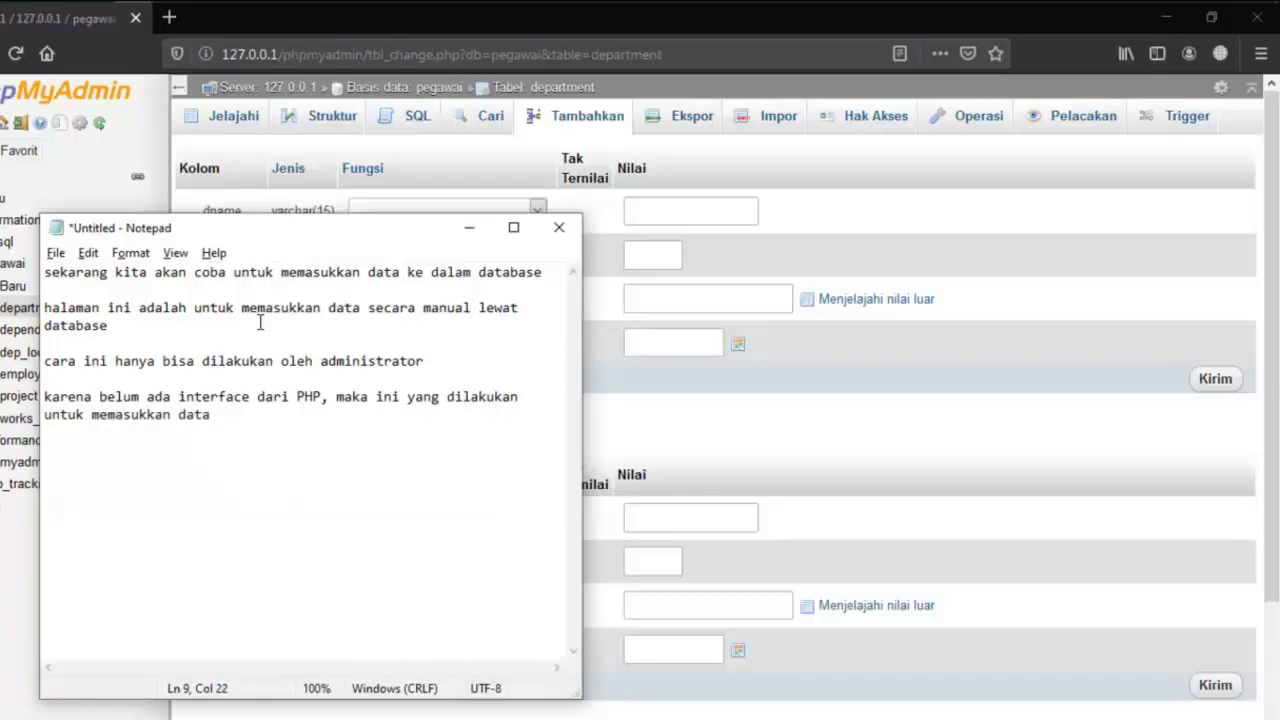
Step: Consult the DEPARTMENT sample data in Word, and fill phpMyAdmin's first row form with dname Research, dnumber 5 and the manager's SSN
left_click(774, 446)
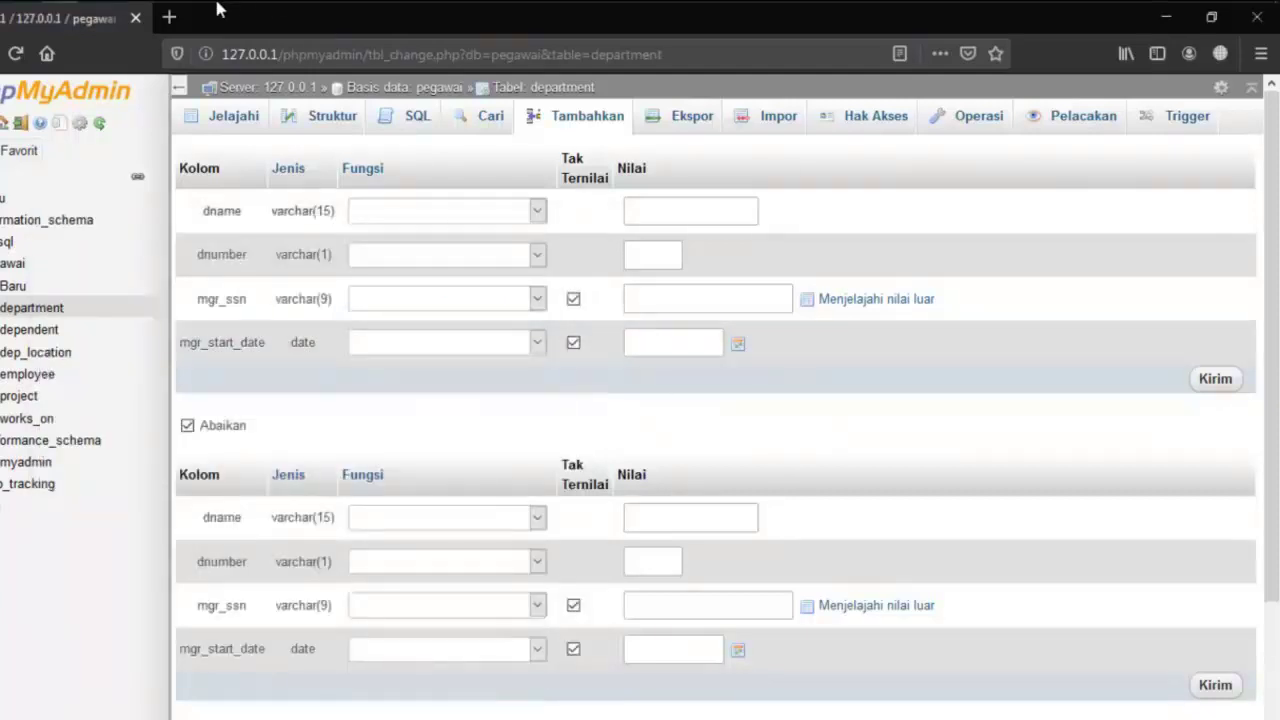
left_click(156, 14)
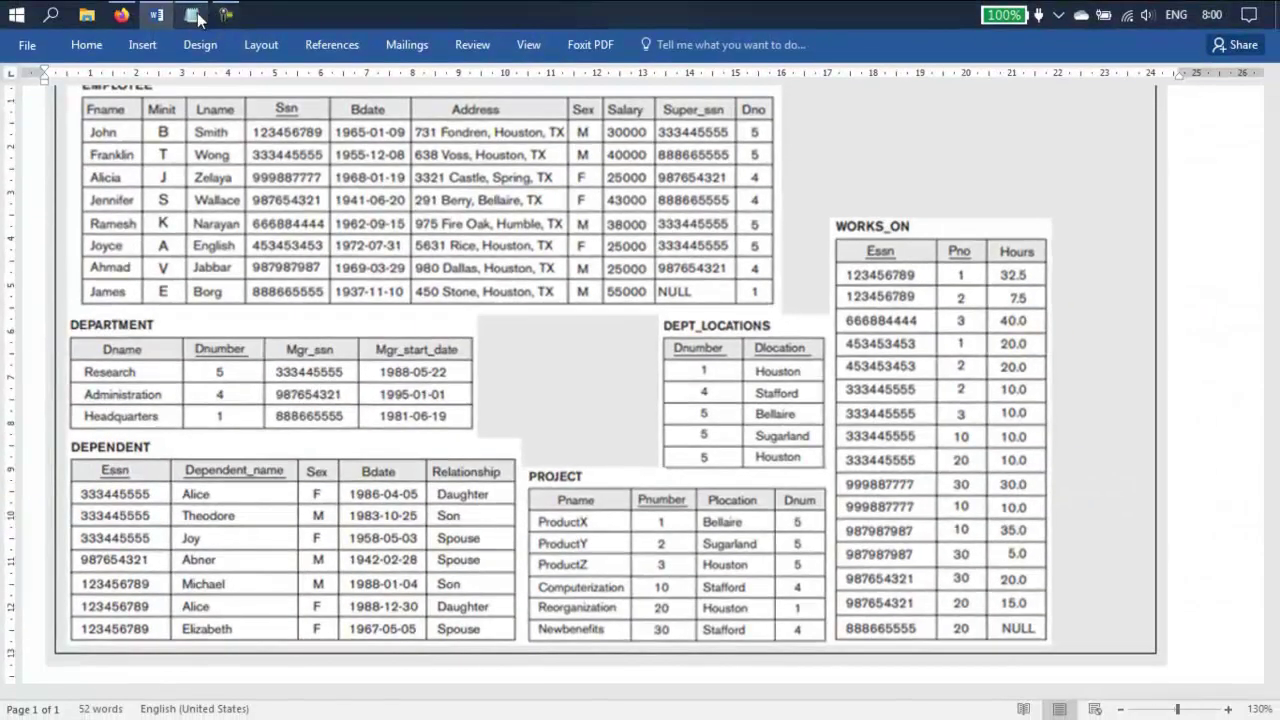
left_click(168, 45)
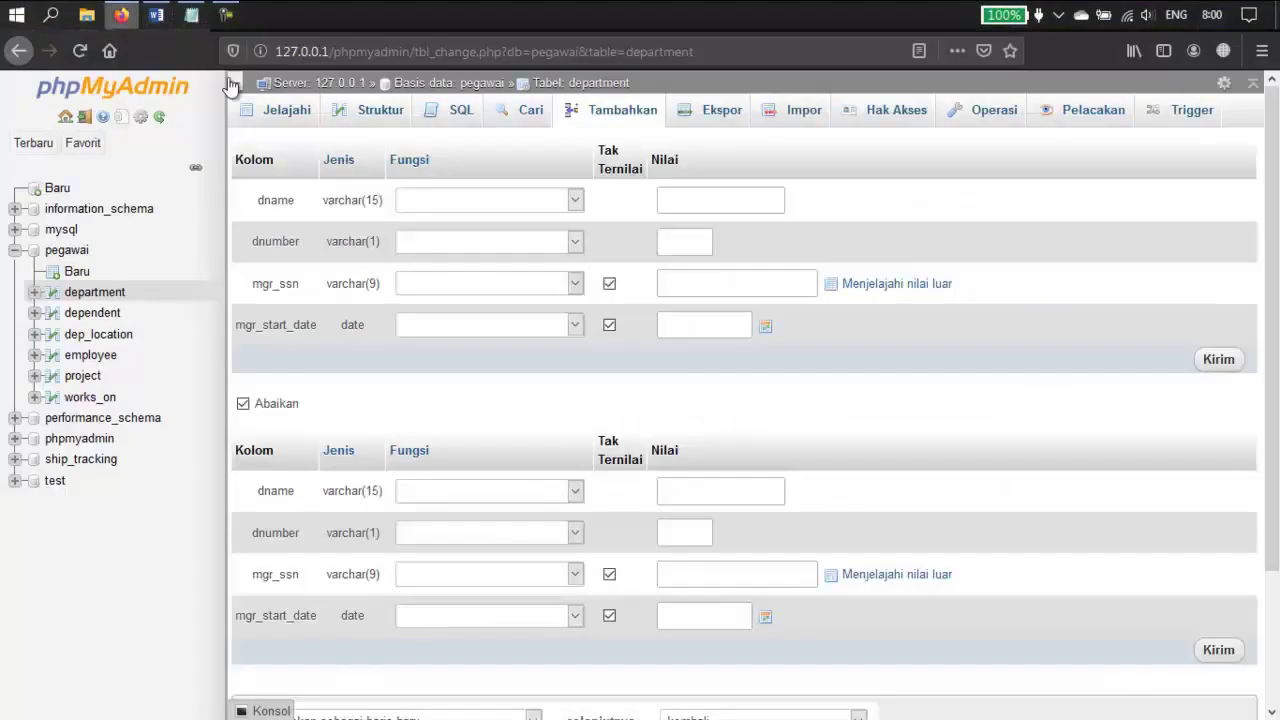
left_click(733, 196)
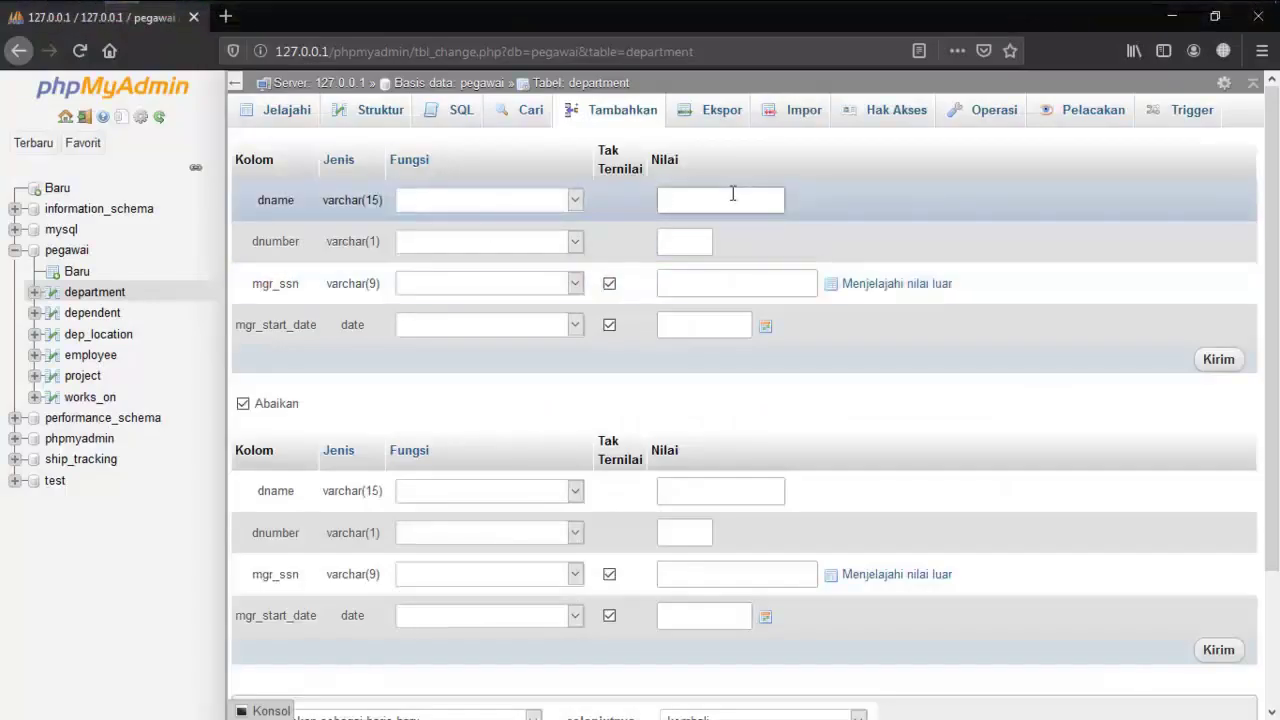
type("Research")
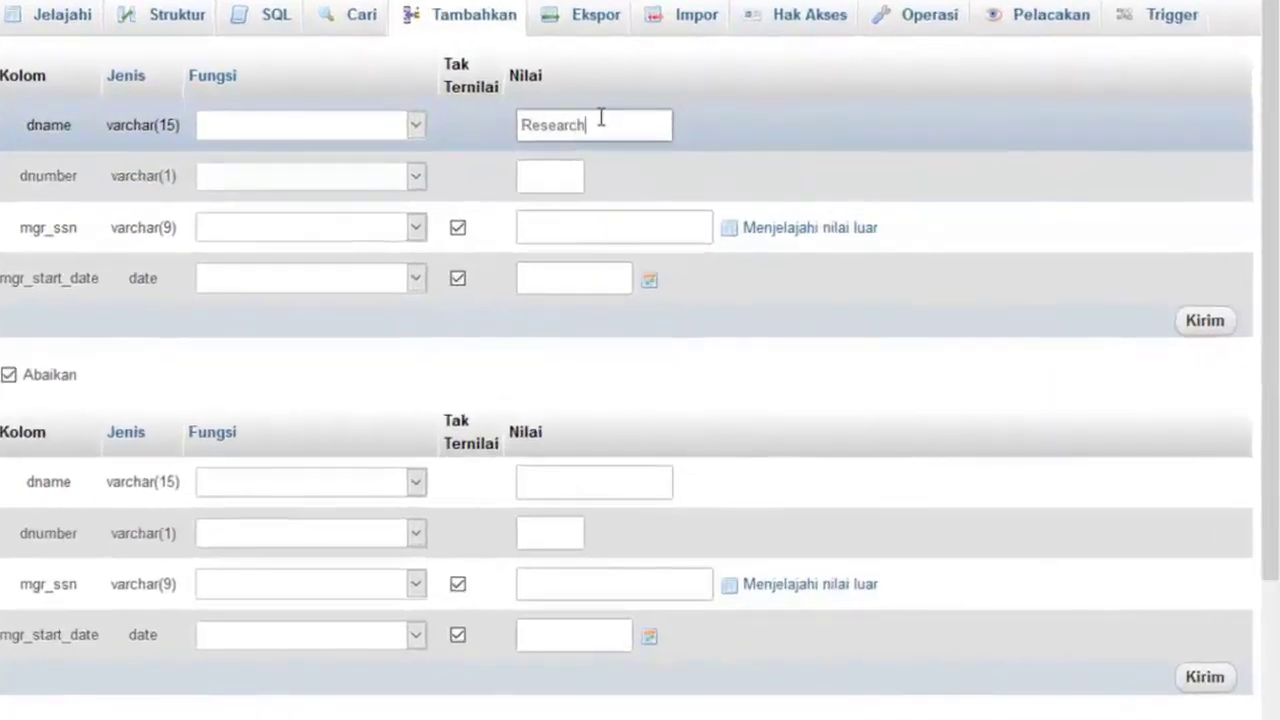
left_click(554, 176)
type("5")
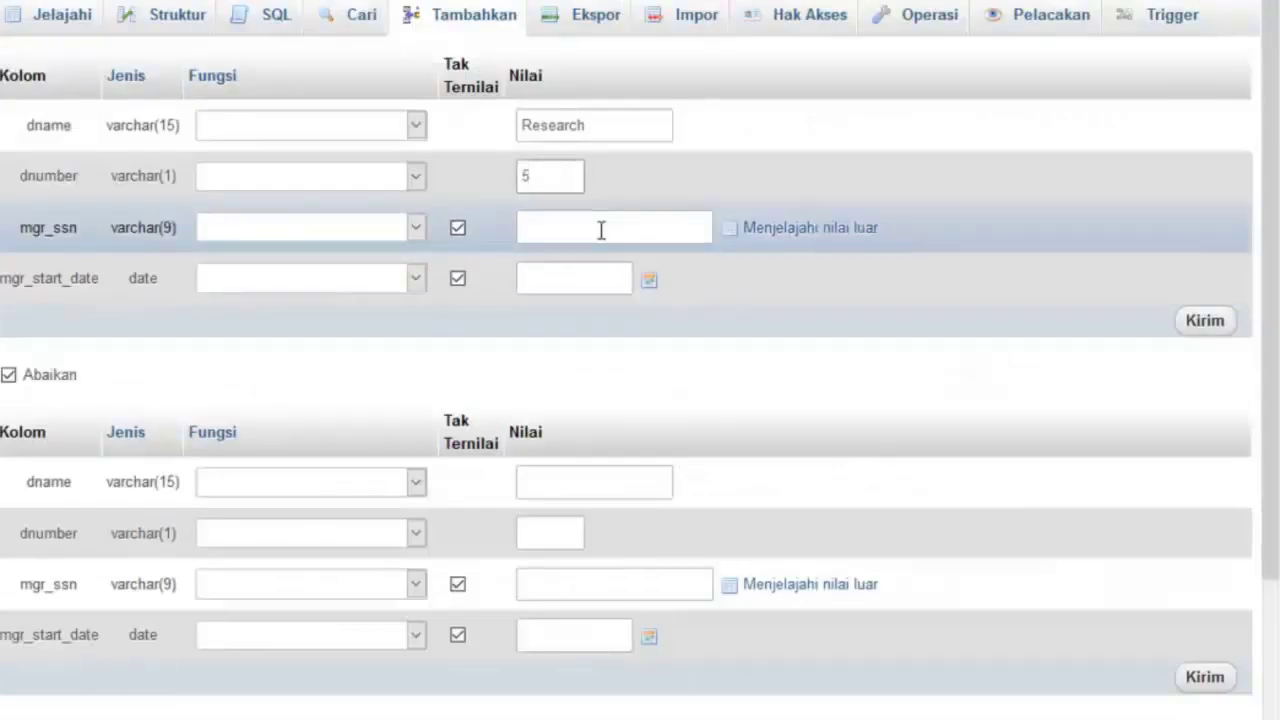
left_click(601, 229)
type("333445555")
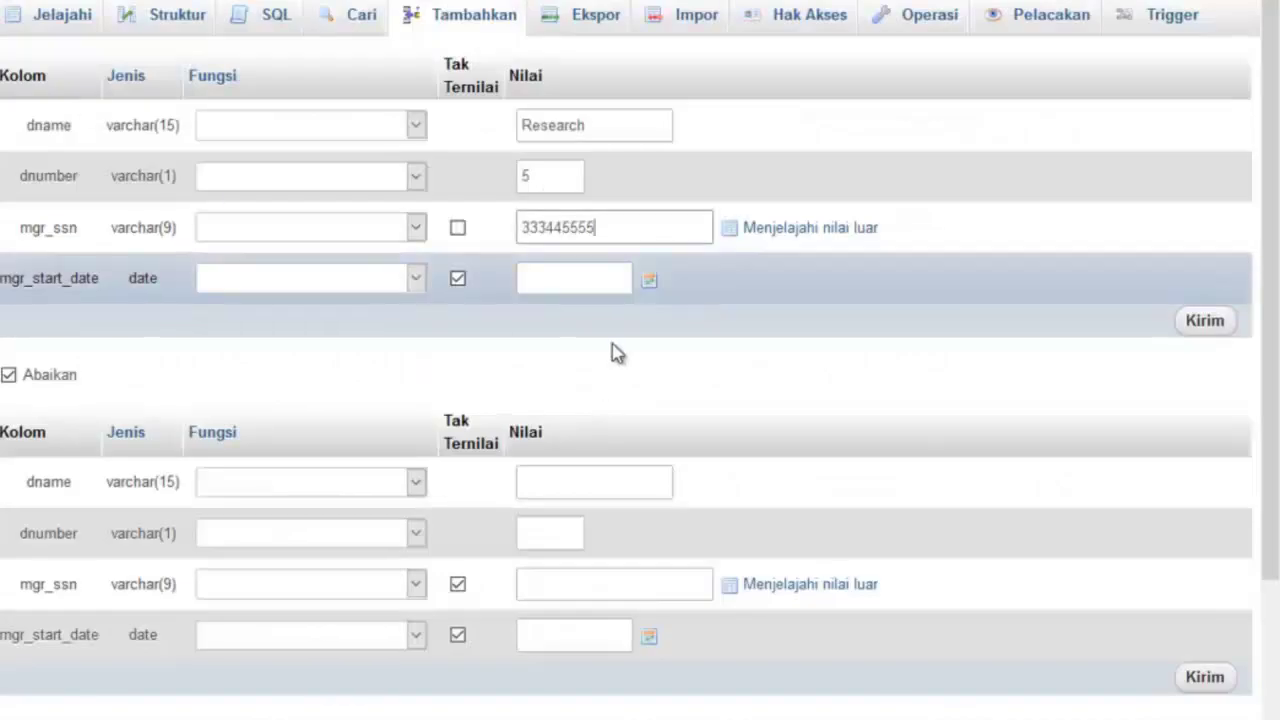
Step: Set the first row's mgr_start_date to 2018-05-22 using the calendar picker
left_click(650, 282)
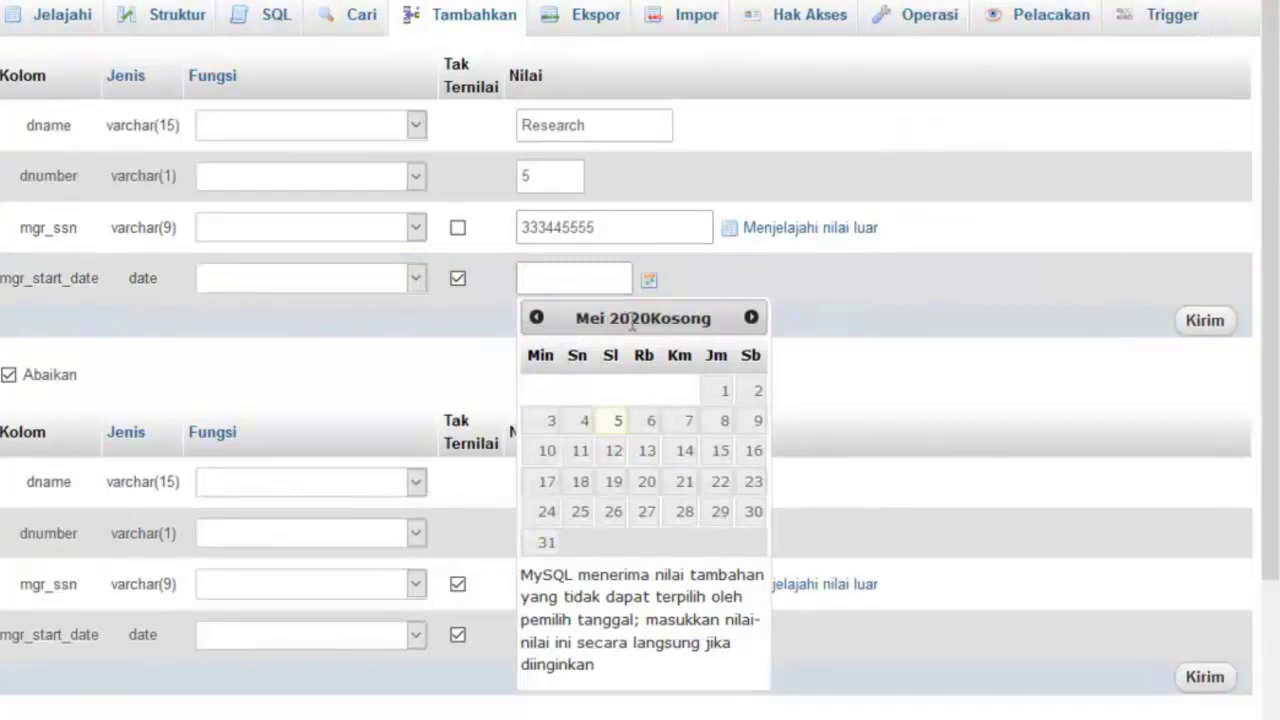
double_click(633, 320)
left_click(537, 318)
left_click(537, 318)
left_click(537, 318)
left_click(537, 318)
left_click(537, 318)
left_click(537, 318)
left_click(537, 318)
left_click(537, 318)
triple_click(537, 318)
double_click(537, 318)
triple_click(537, 318)
triple_click(537, 318)
double_click(537, 318)
triple_click(537, 318)
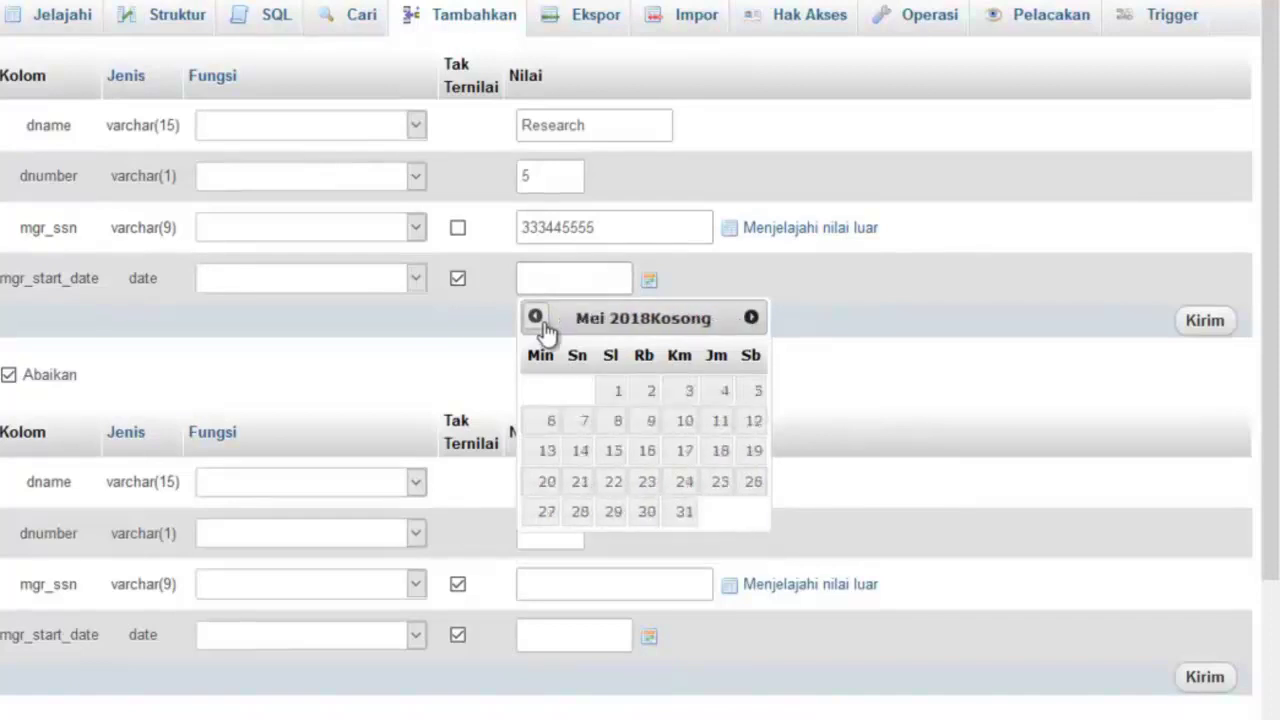
left_click(537, 318)
double_click(575, 322)
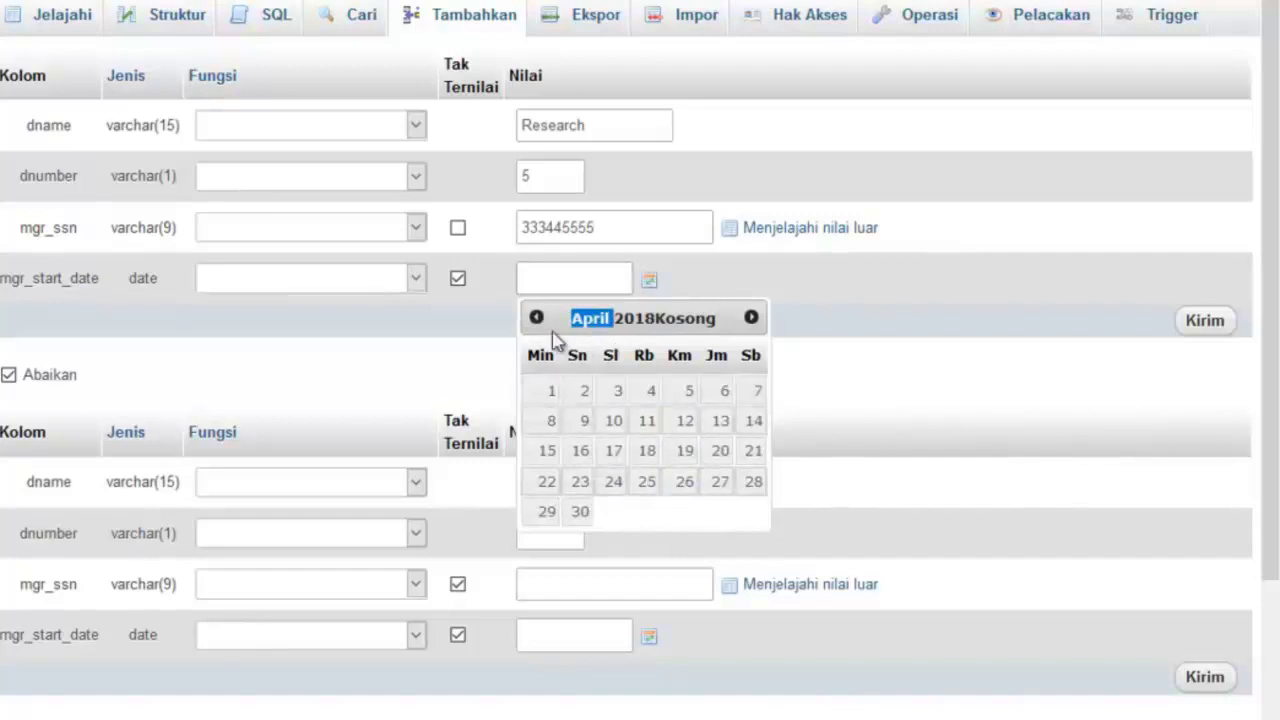
left_click(751, 319)
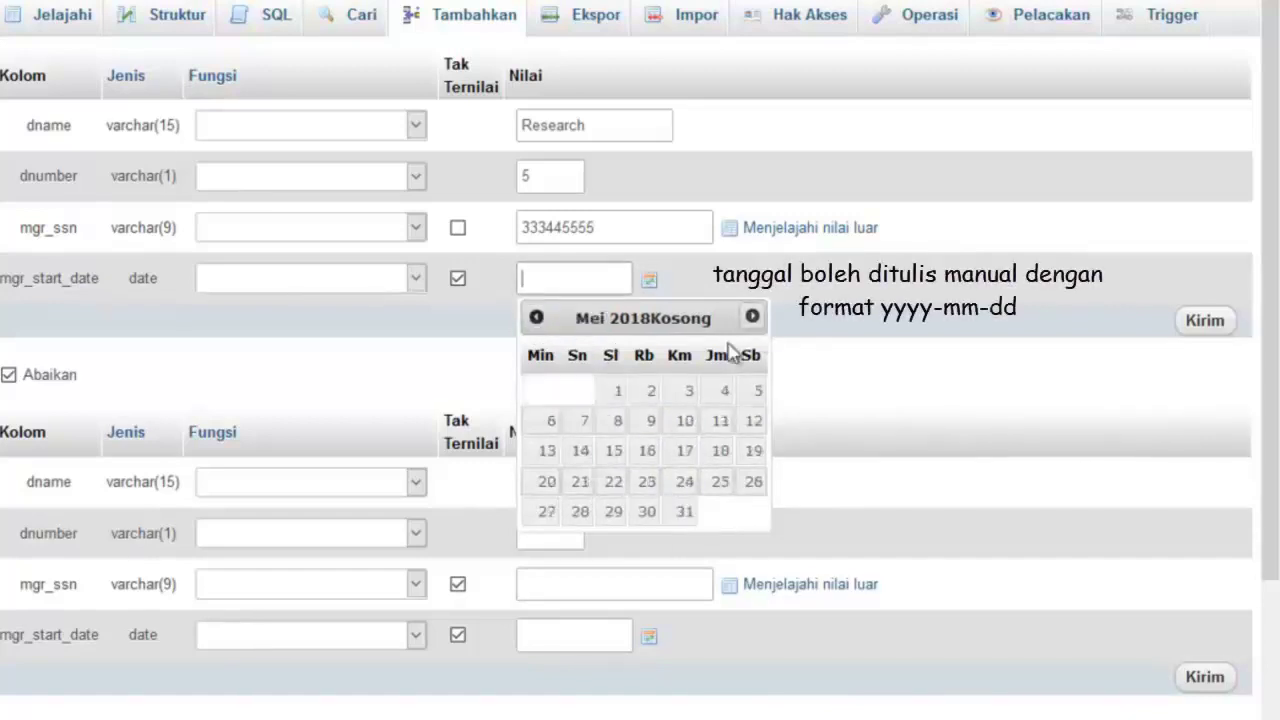
left_click(613, 482)
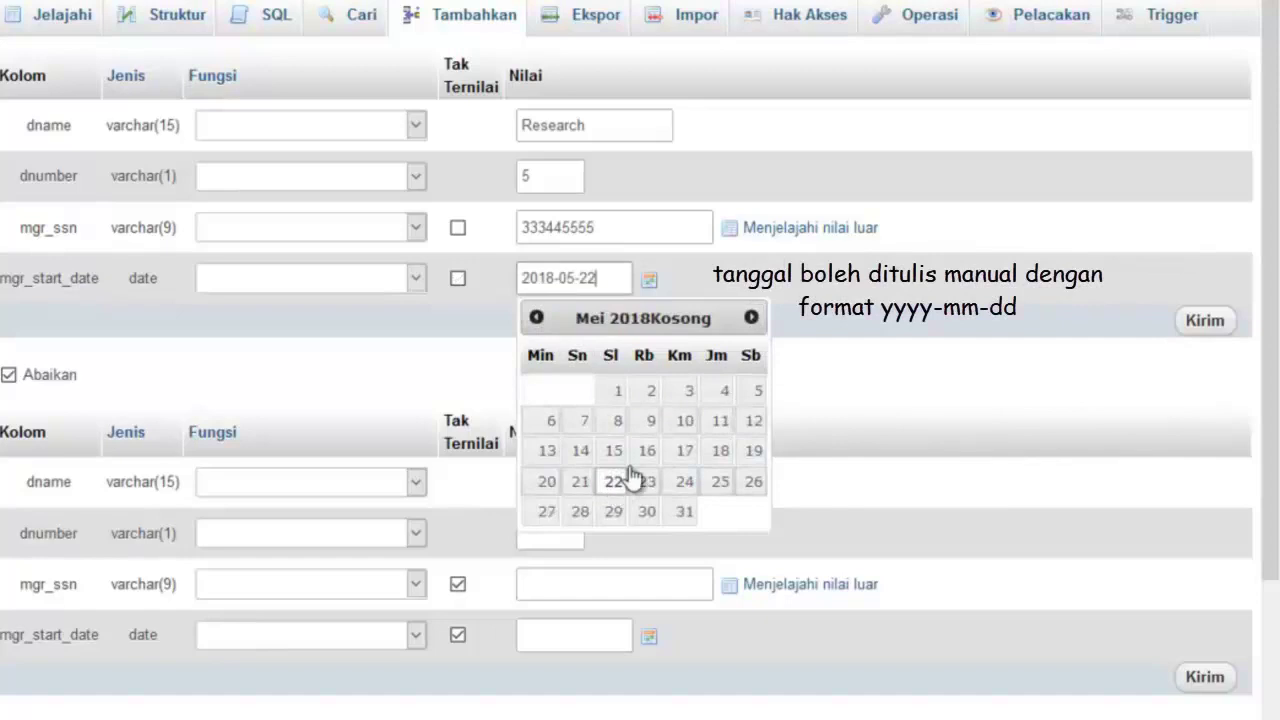
left_click(900, 372)
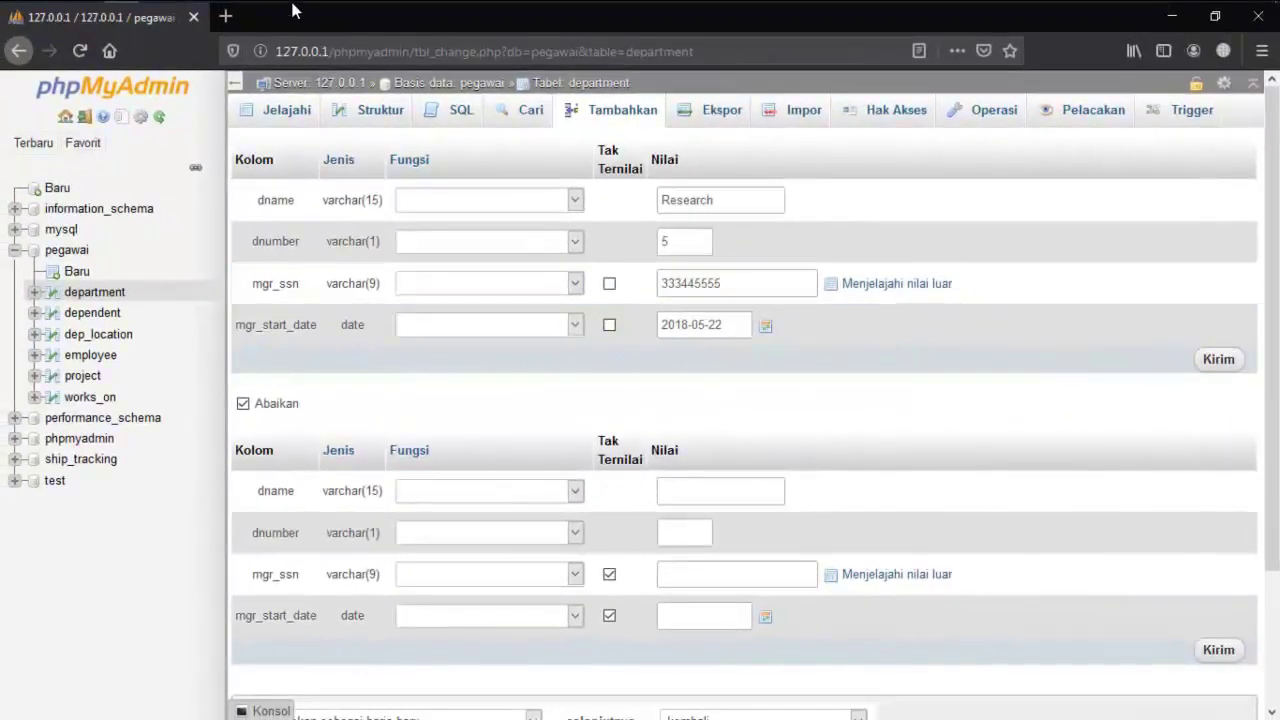
Step: Switch to Notepad and add the note "karena tahun 1988 terlalu jauh, kita coba ganti jadi 22 mei 2018"
left_click(194, 15)
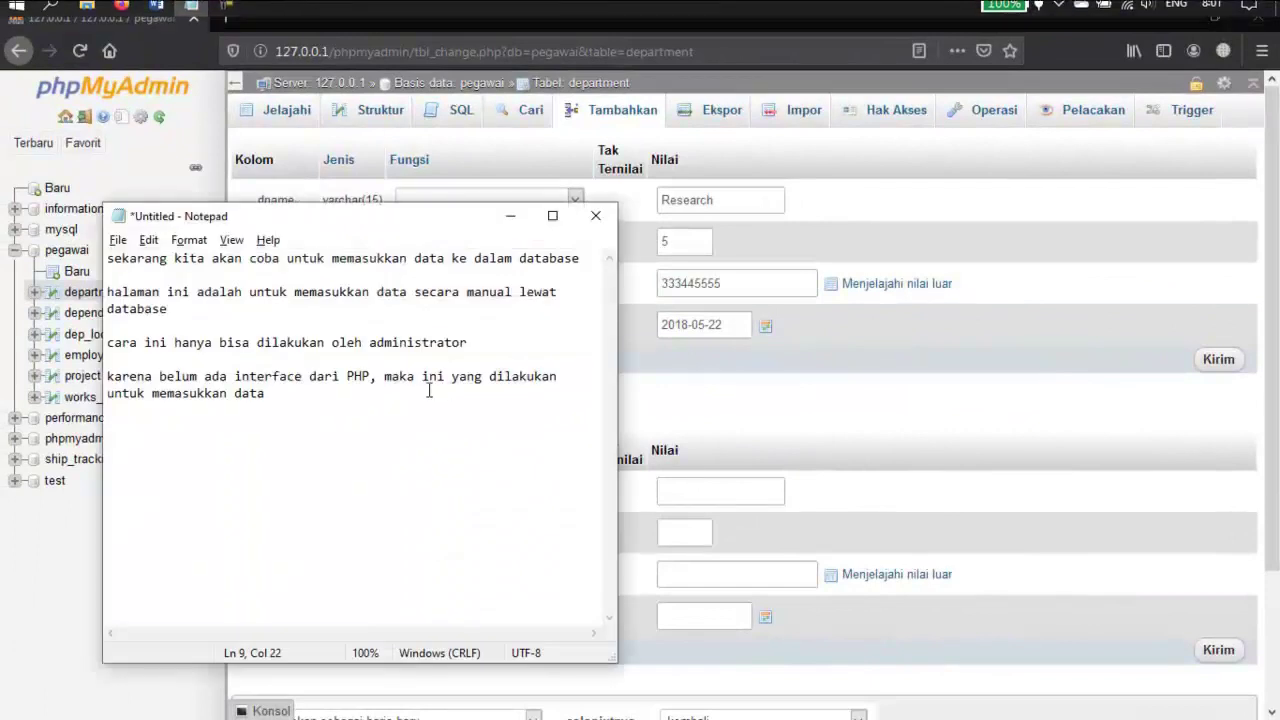
key("Return")
type("ka")
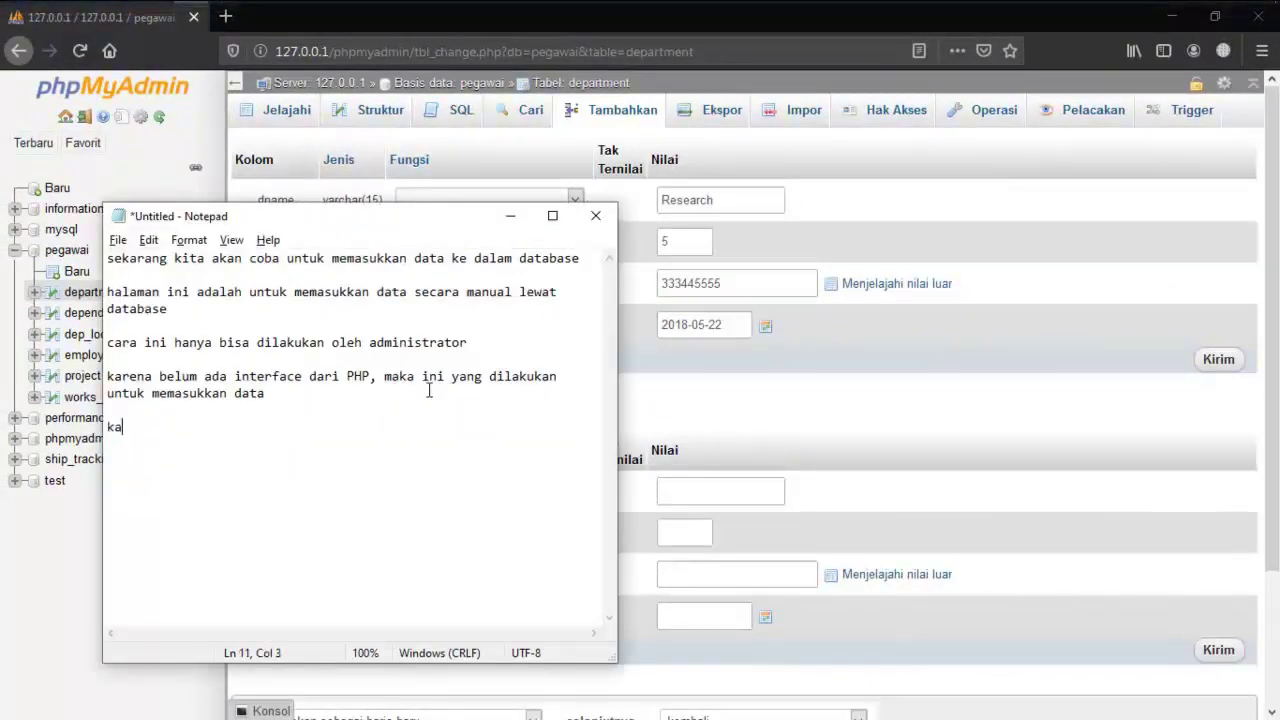
type("rena tahun 1988 terlalu ja")
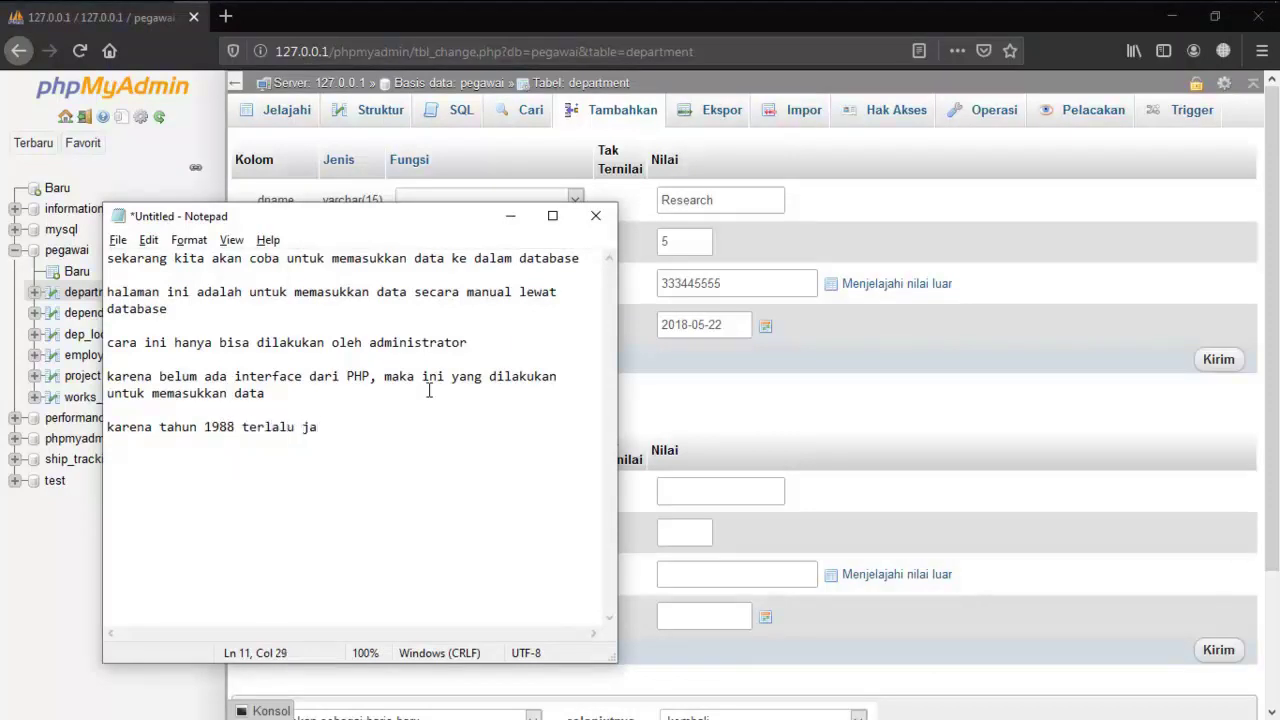
type("uh, kita coba ganti jadi 22")
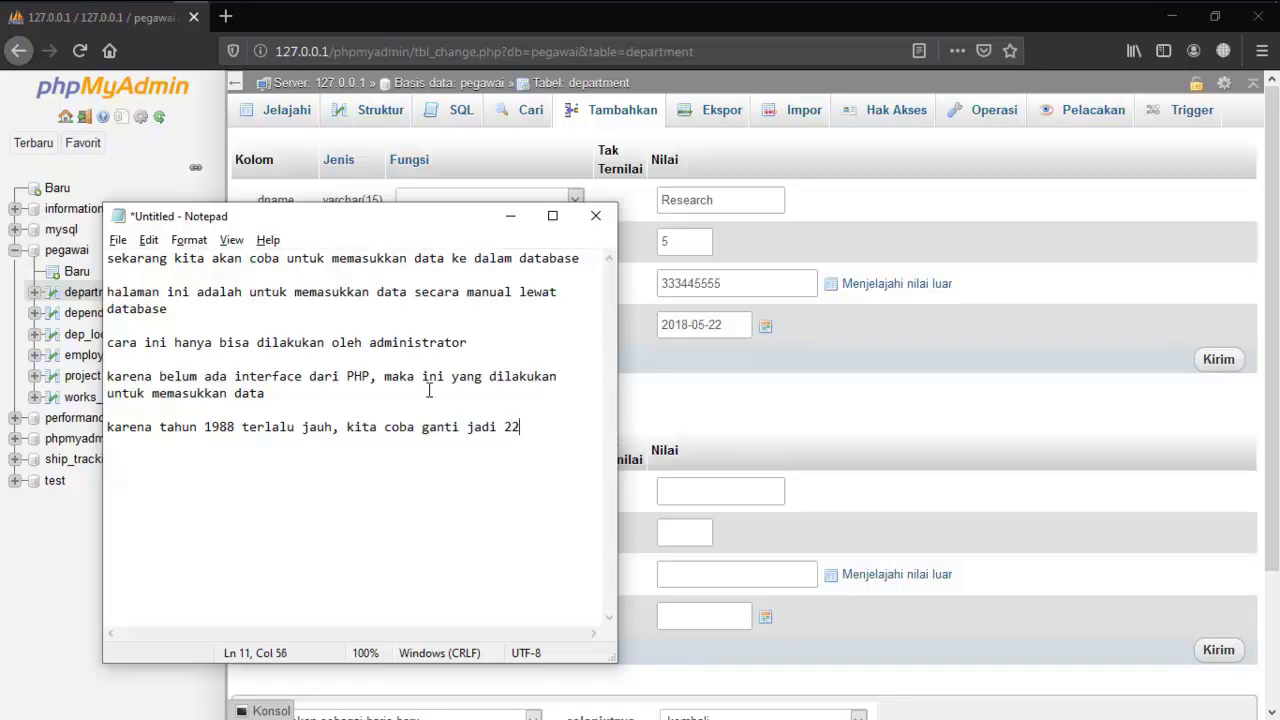
type("ei 2018")
Step: Return to phpMyAdmin and submit the Research row for insertion into the department table
left_click(886, 436)
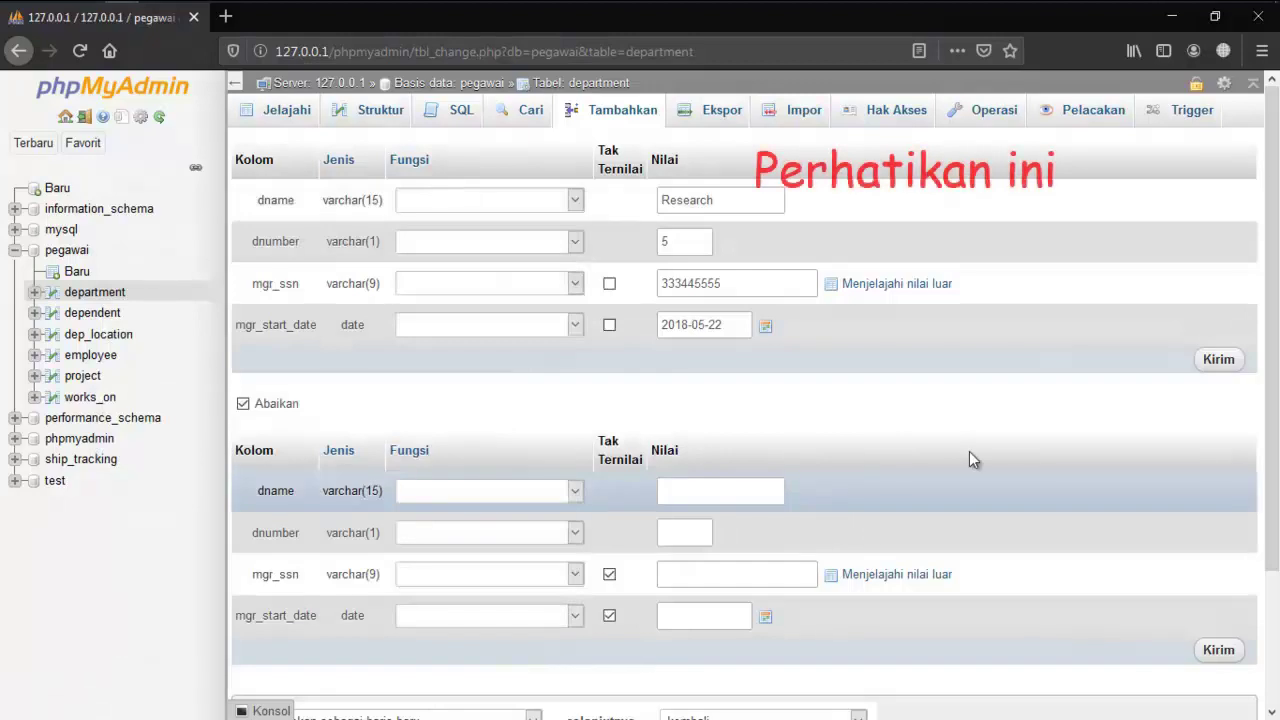
left_click(1222, 362)
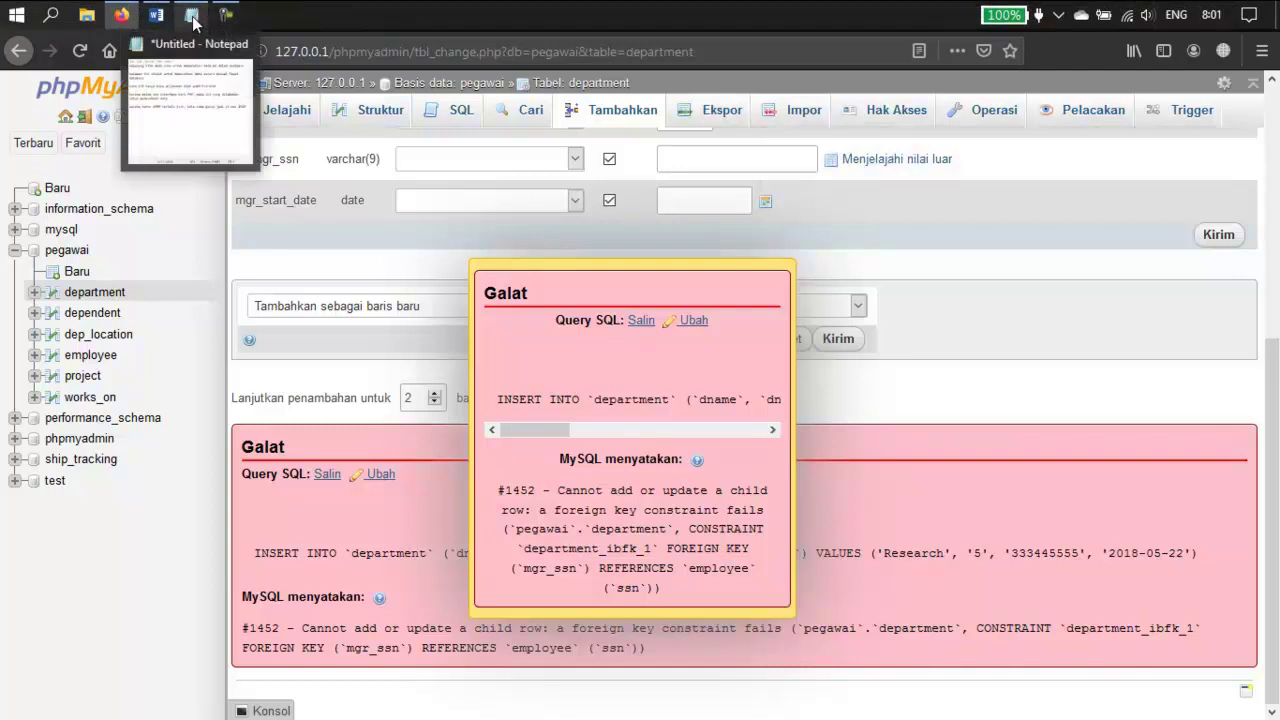
Step: Switch to Notepad and add the note "error ini terjadi karena mgr_ssn adalah child row dari Employee"
left_click(193, 20)
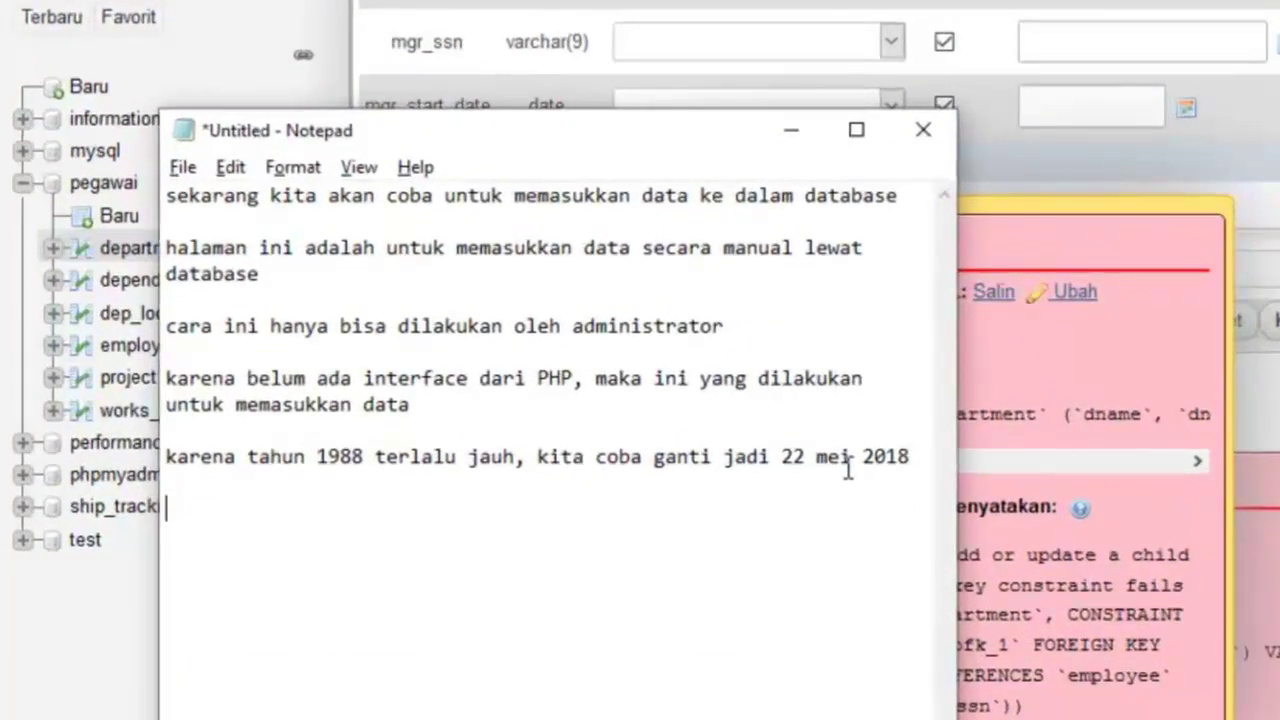
type("error i")
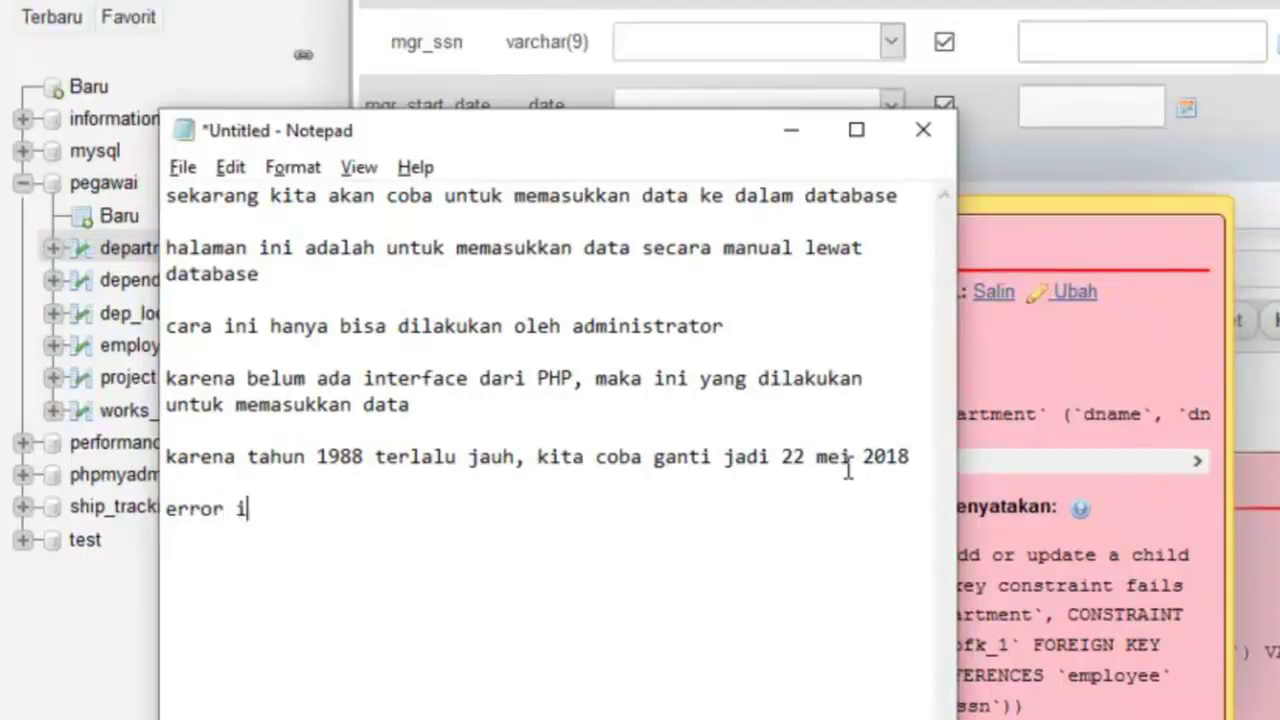
type("ni terjadi ")
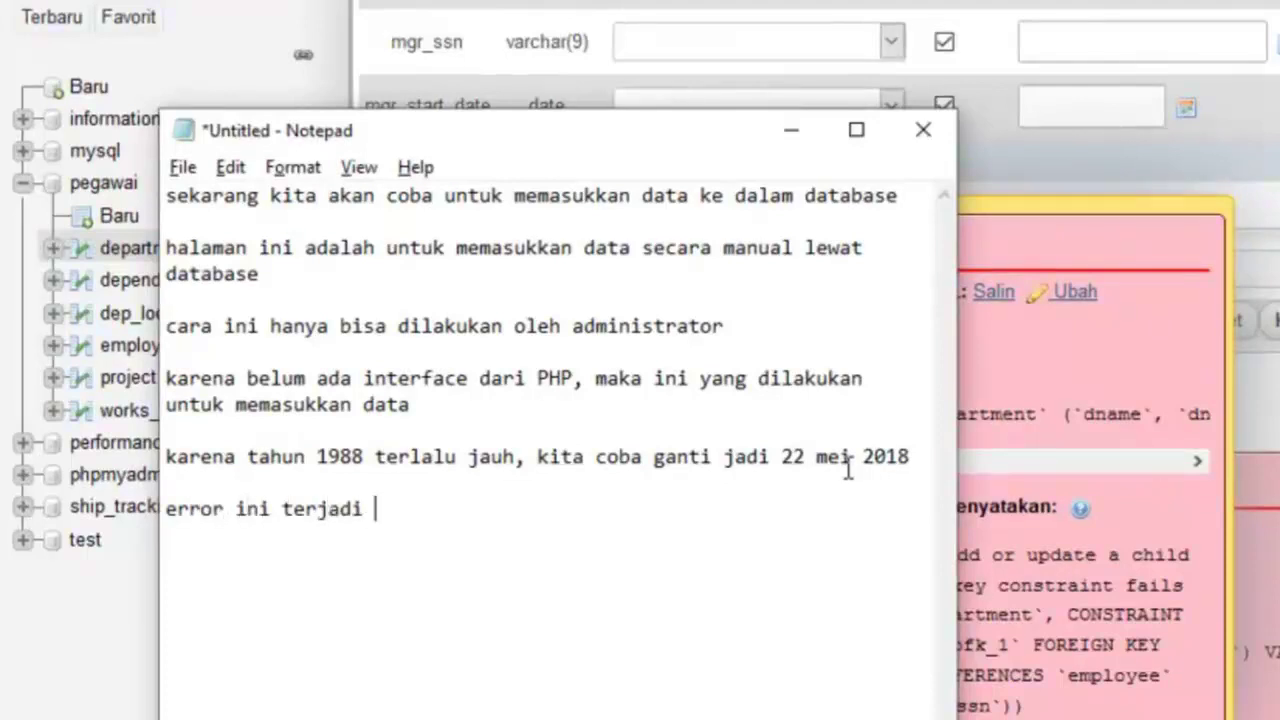
type("karena ")
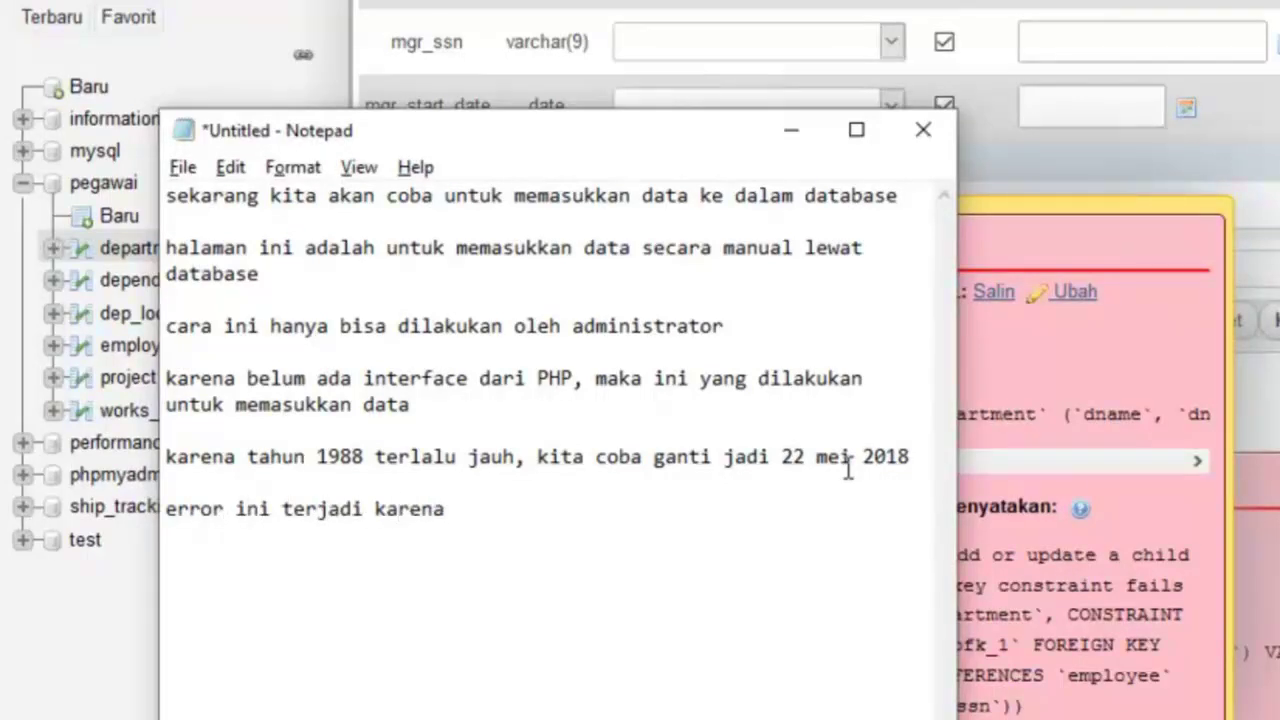
type("mgr_ssn ")
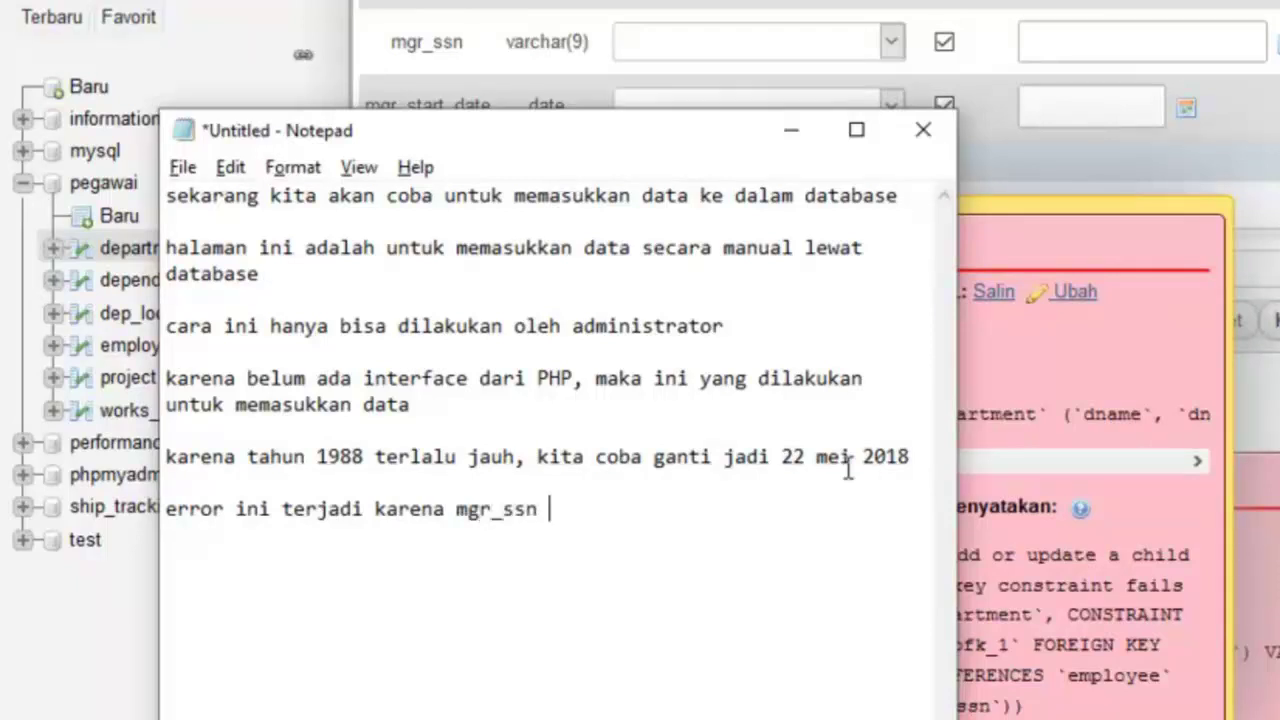
type("adalah child row dari ")
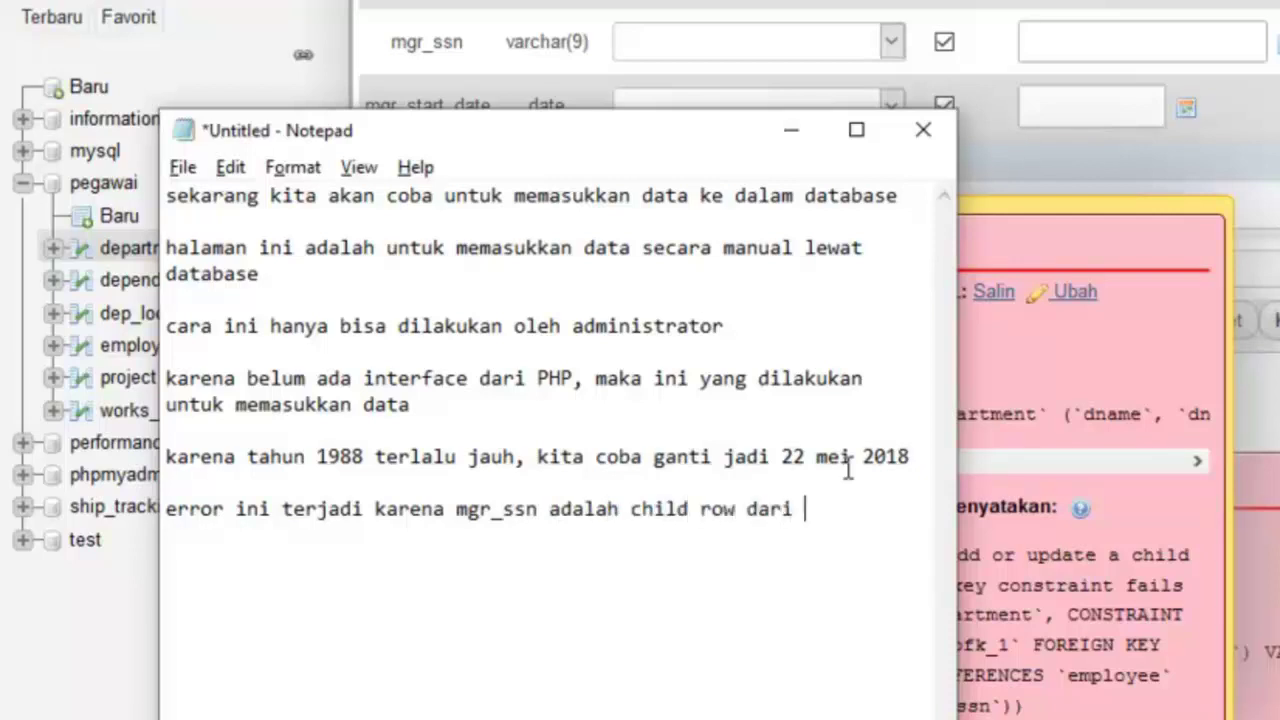
type("Employee  ")
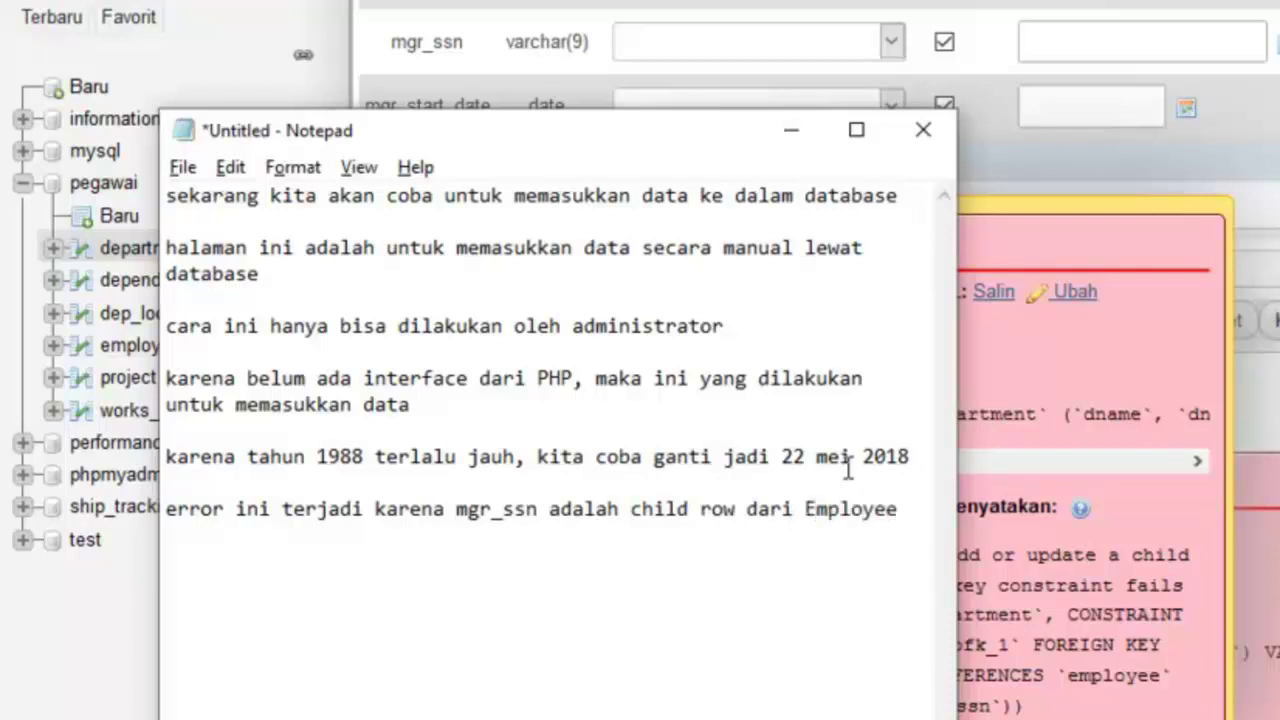
Step: Add the note "jadi data yang harus dimasukkan terlebih dahulu adalah Employee" below the foreign key explanation
type("jadi data yang harus dimasukkan terlebih dahulu adalah Empo")
key("BackSpace")
type("loyee")
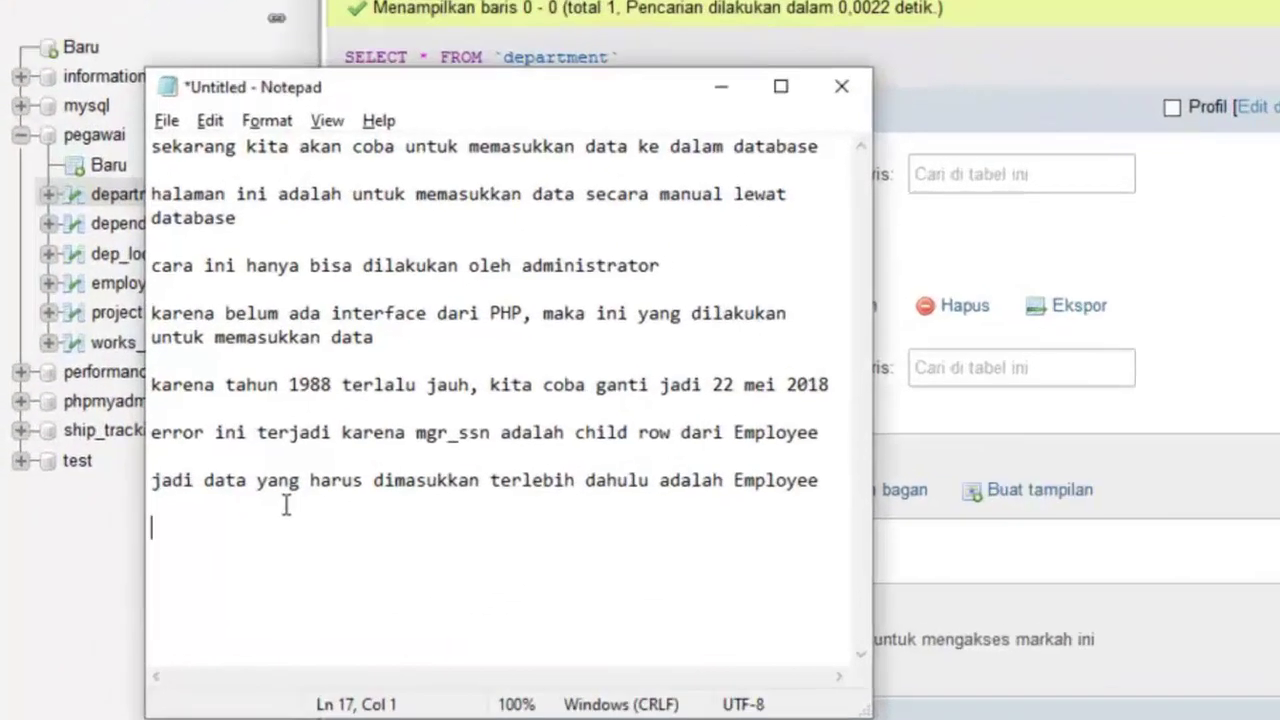
Step: Add the question "apakah harus dimulai dari employee ?" as a new paragraph in the notes
type("apakah ")
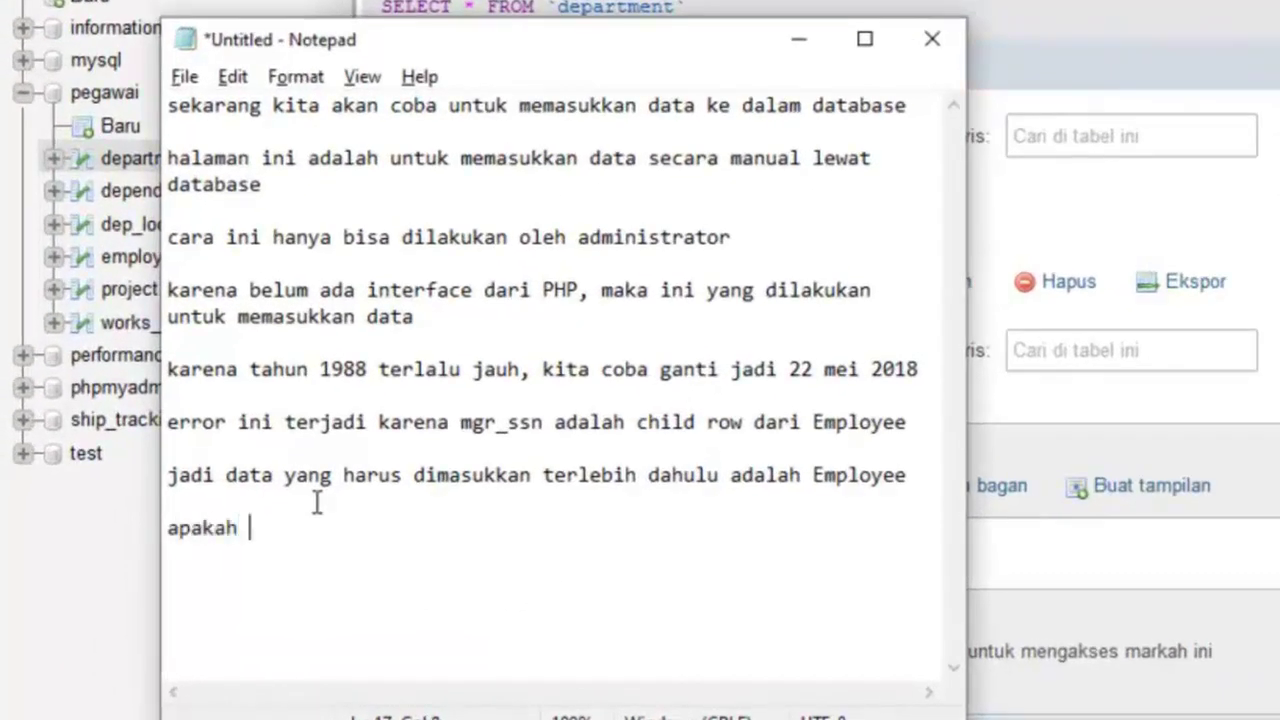
type("harus dimulai d")
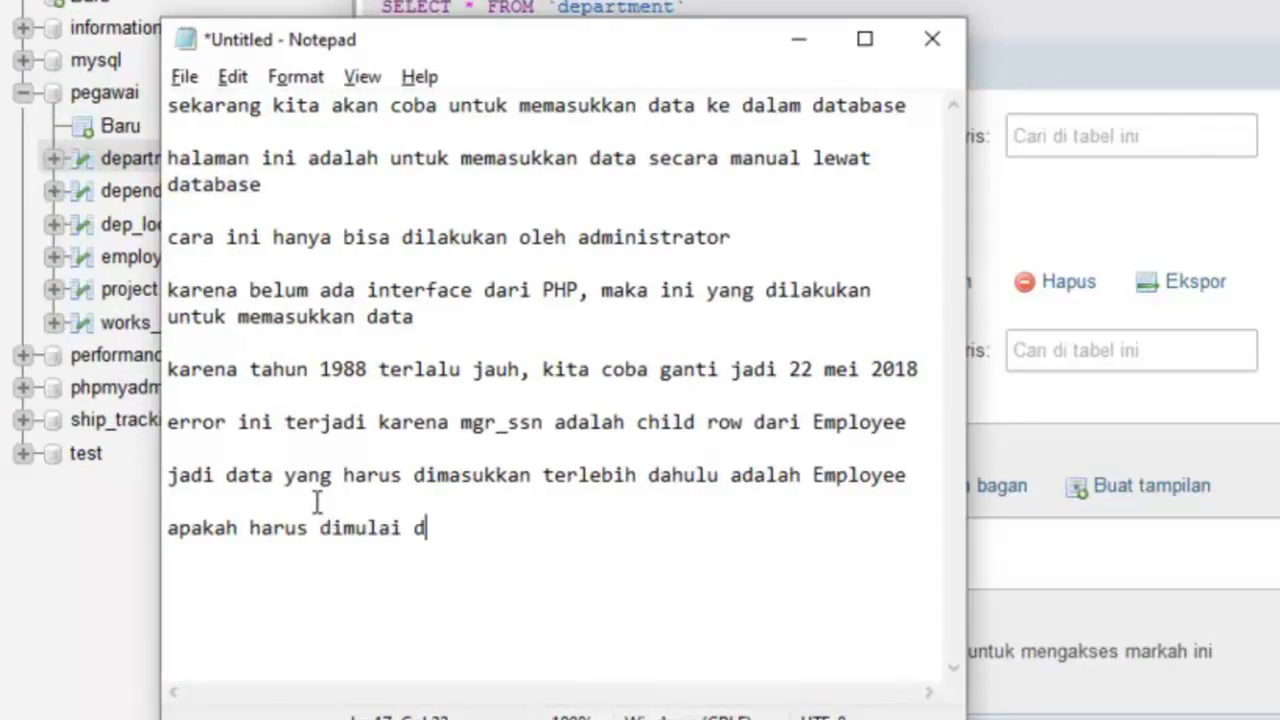
type("ari emp")
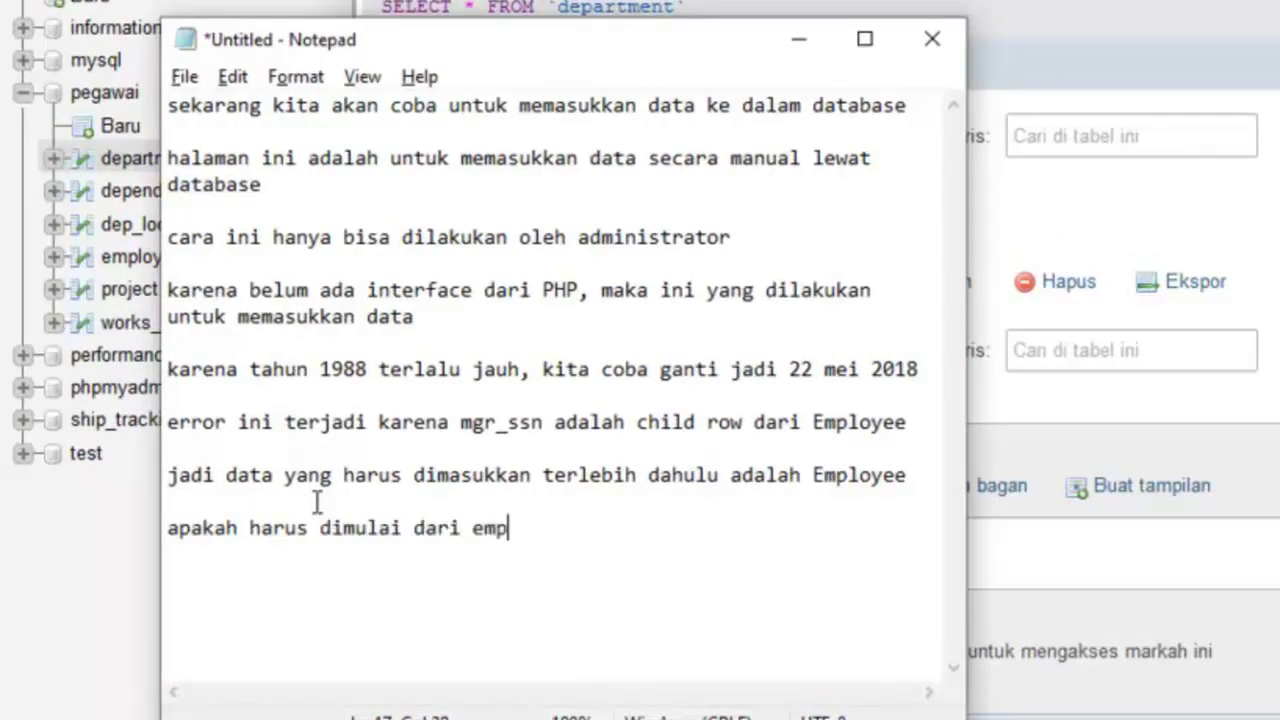
type("loyee ?  ")
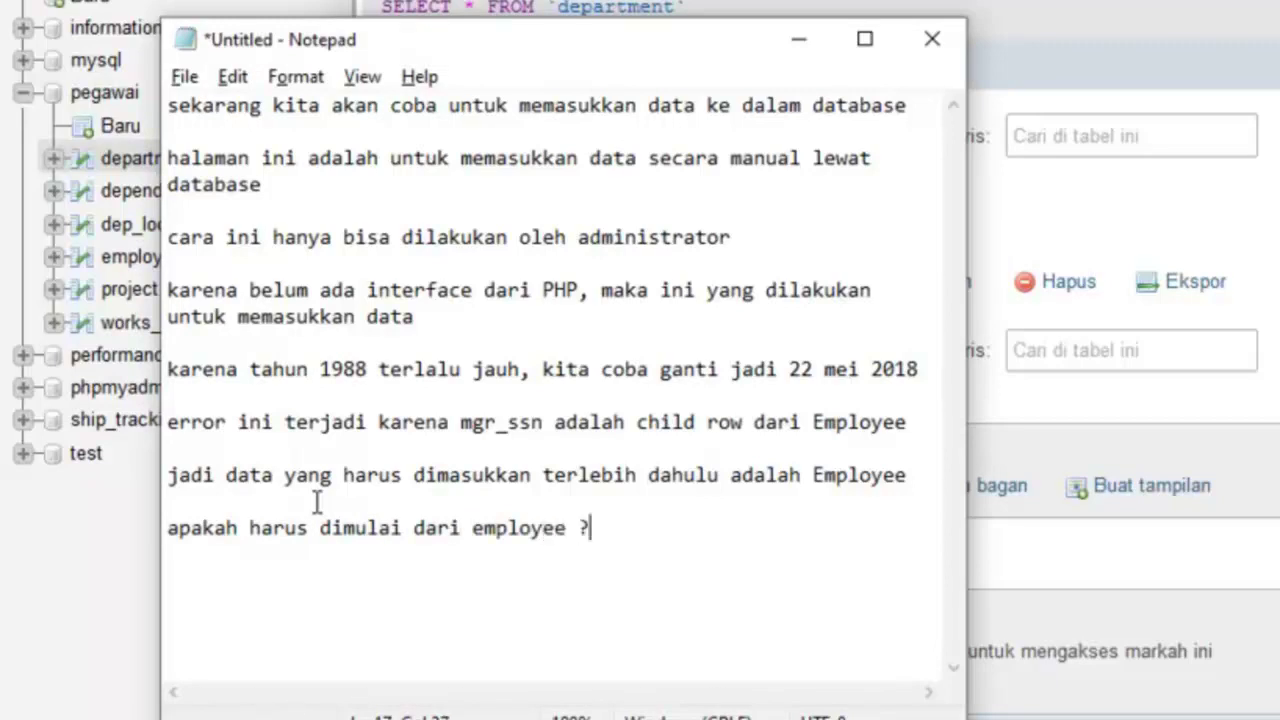
Step: Answer the question with the line "tidak, karena tadi mgr_ssn dan tanggal mulai sudah kita set null"
type("tidak, karena tadi")
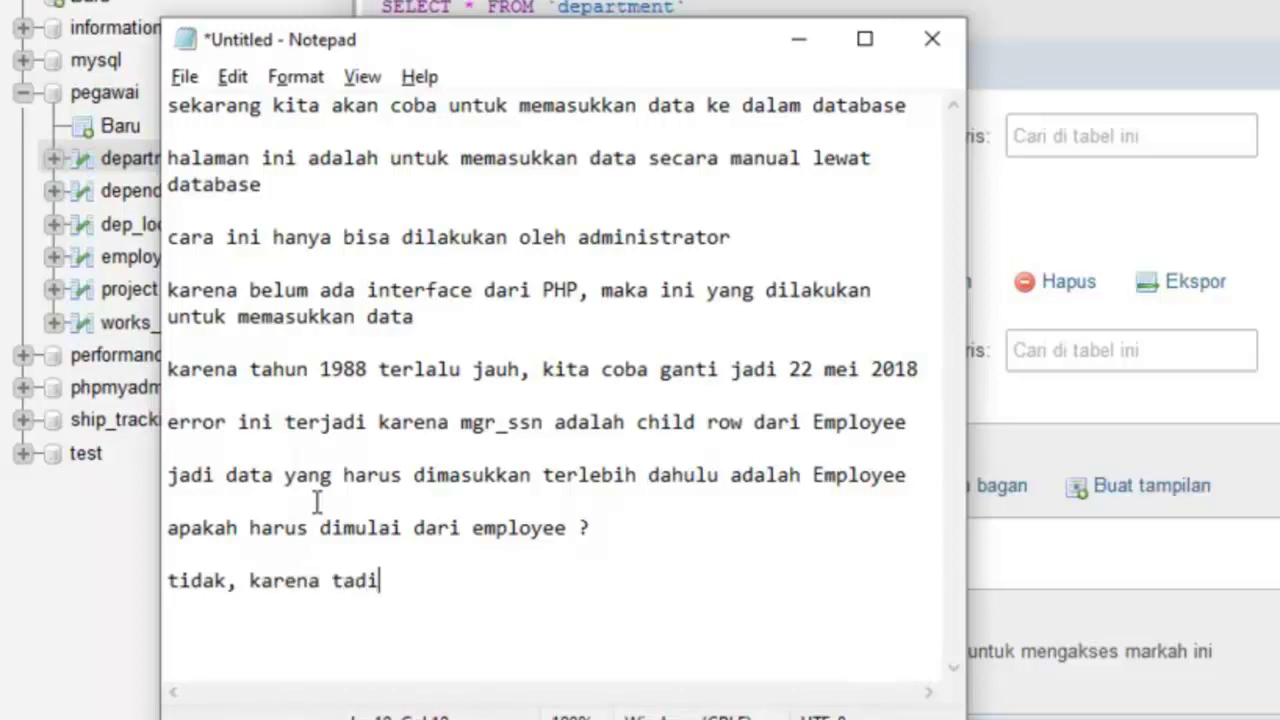
type(" mgr_ssn dan")
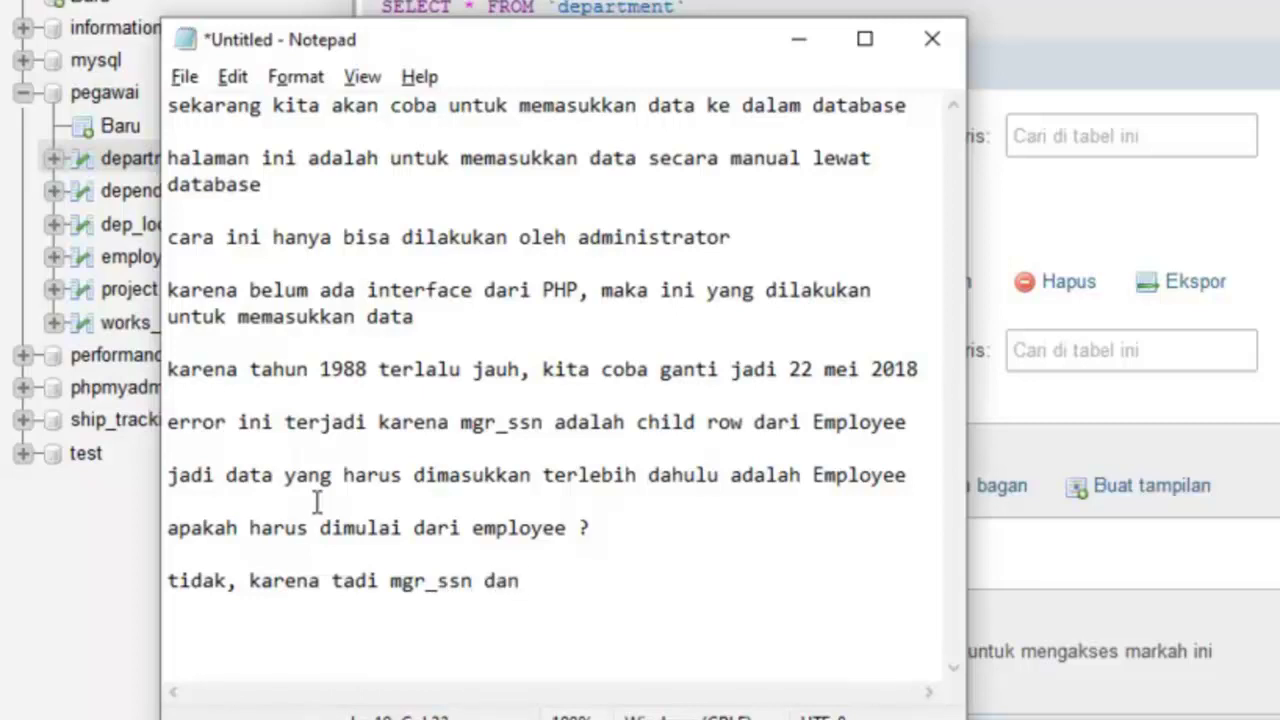
type("tangga")
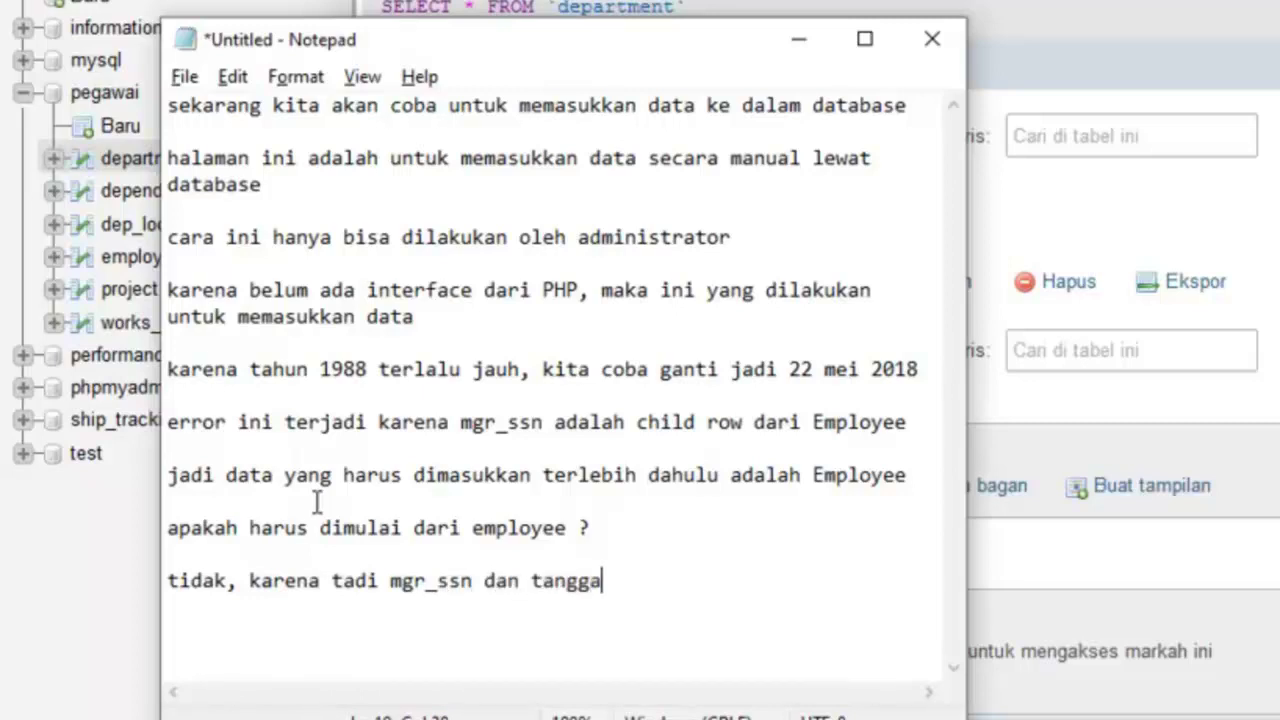
type("l mua")
key("BackSpace")
type("lai sudah kita set null")
key("Return")
Step: Complete the answer with the line "jadi bisa diisi data departement nya dahulu"
type("jadi bb")
key("BackSpace")
type("isa di")
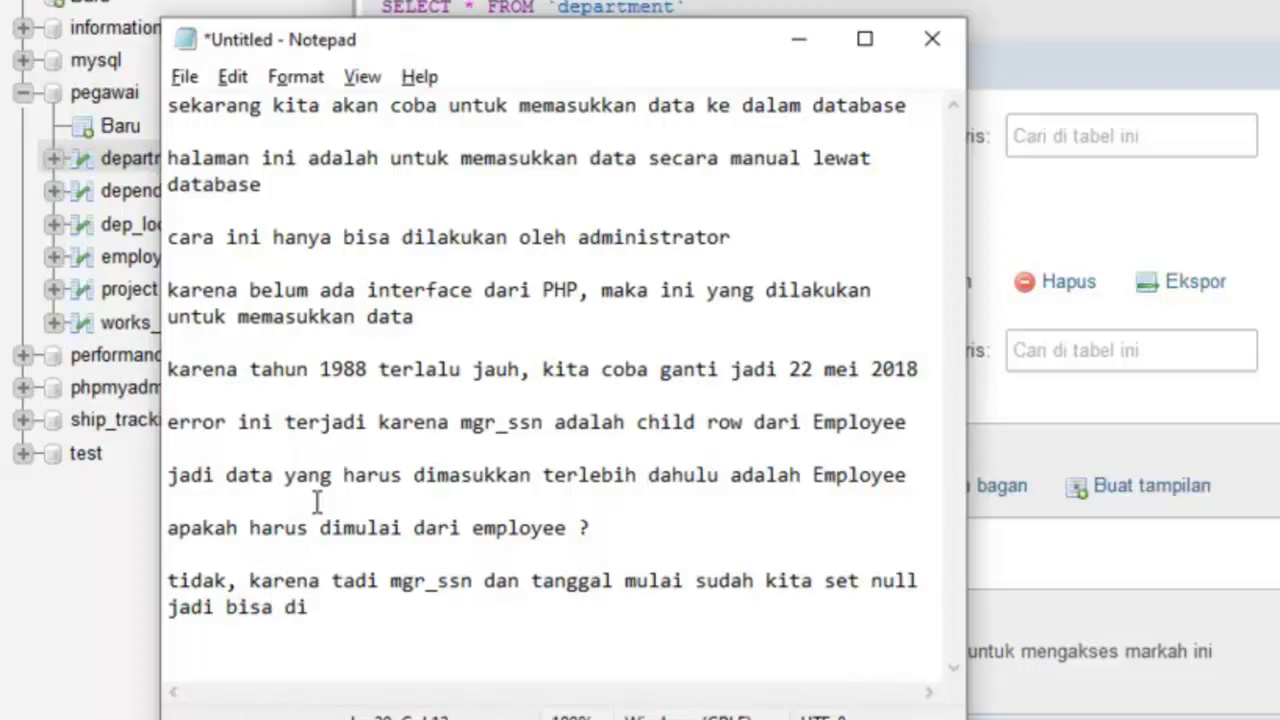
type("isi da")
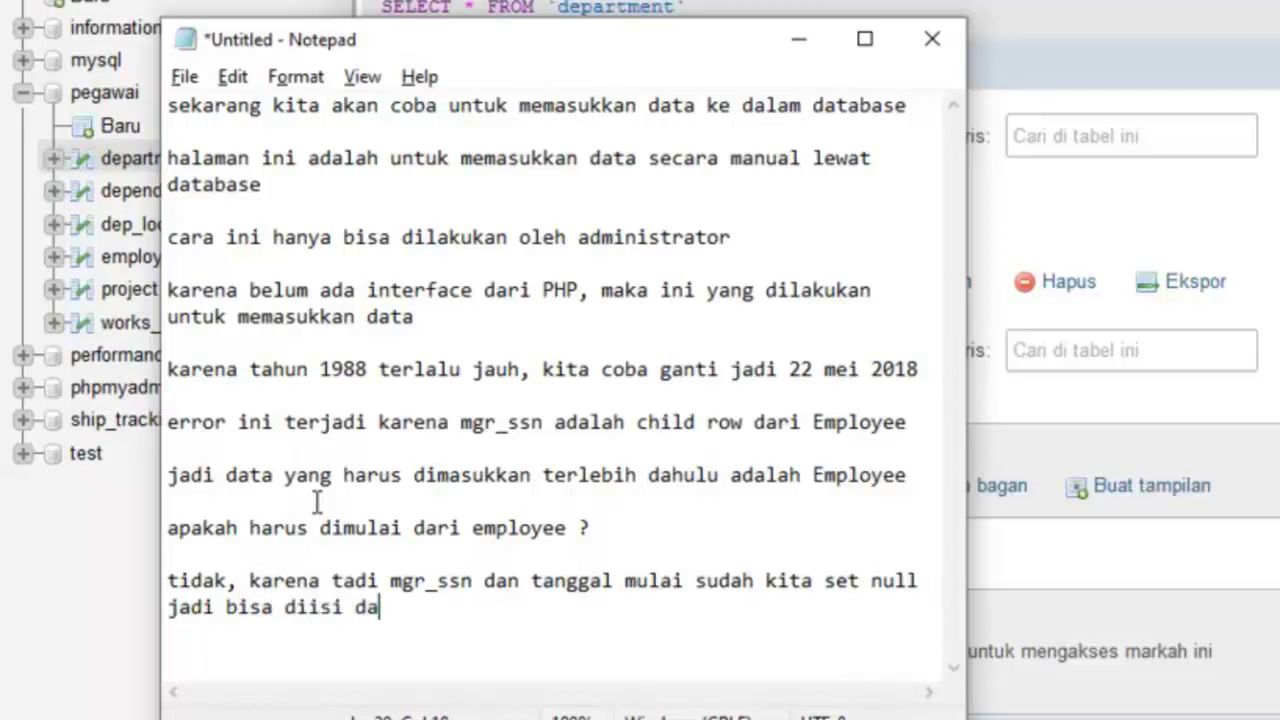
type("ta dep")
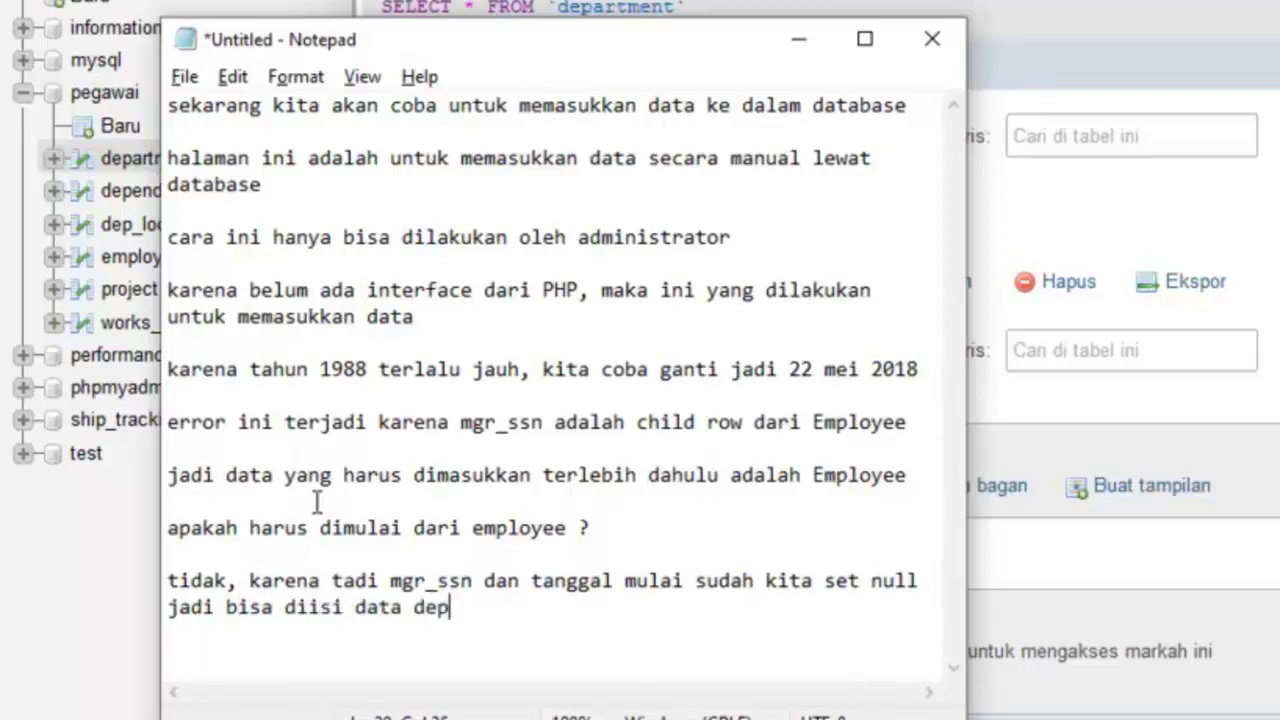
type("artement ")
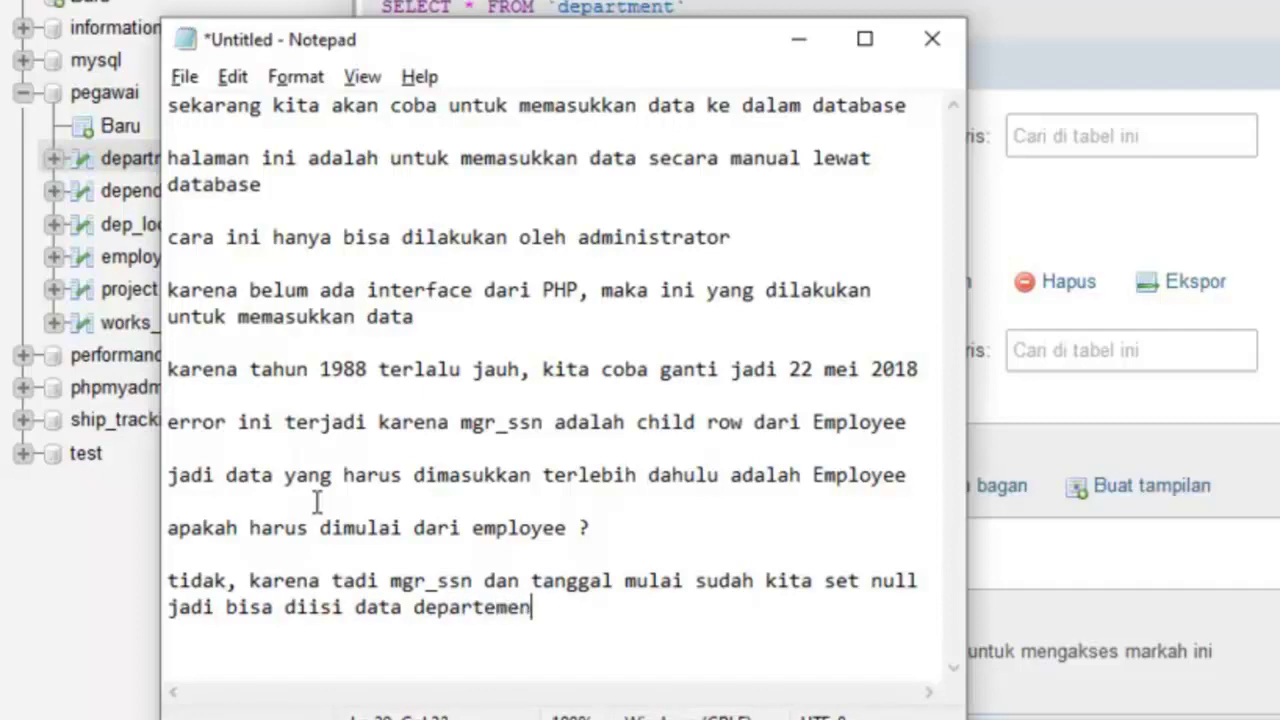
type("nya dahu")
type("lu")
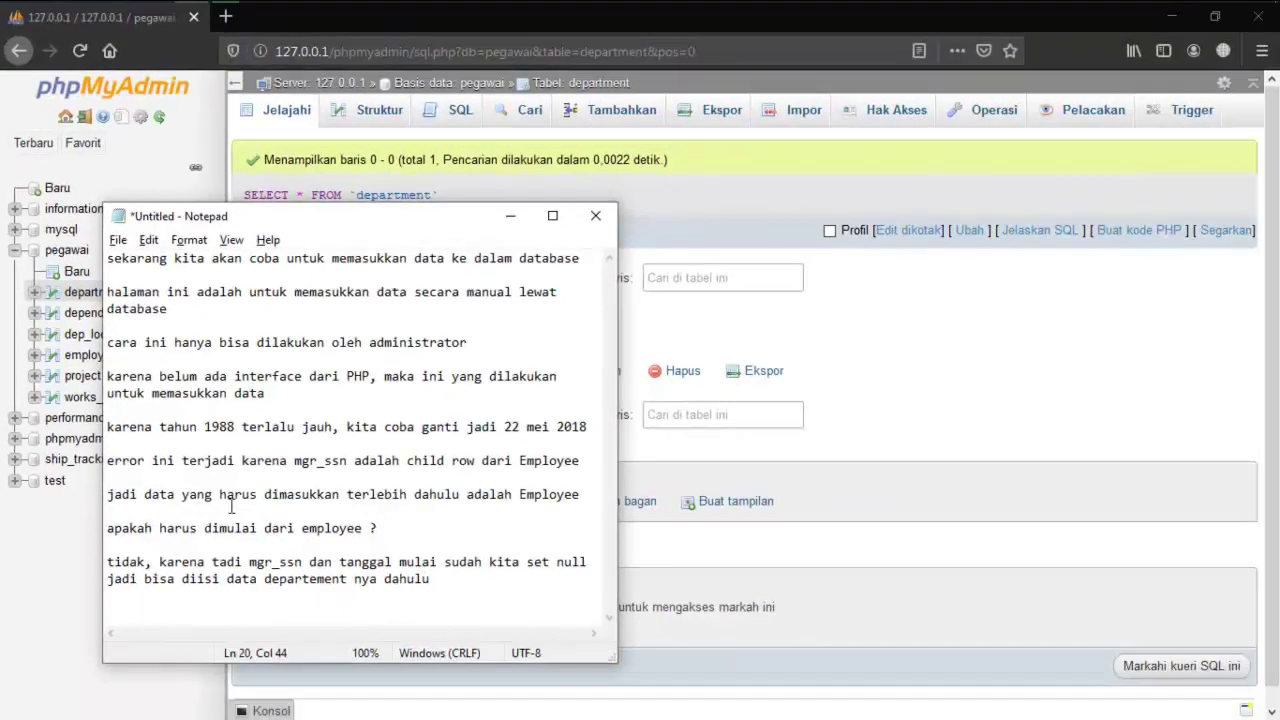
Step: Return to phpMyAdmin, insert a department row with dname Research and dnumber 5, leaving both manager fields null, and browse the table
left_click(920, 382)
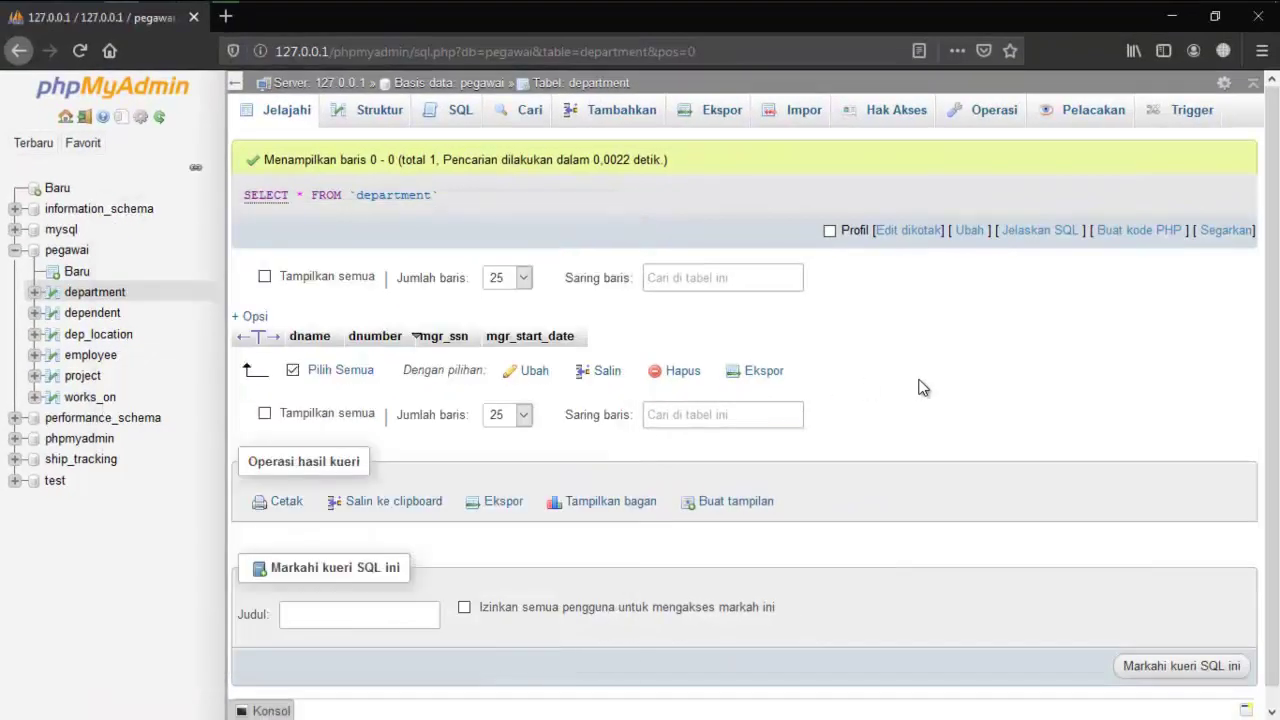
left_click(620, 112)
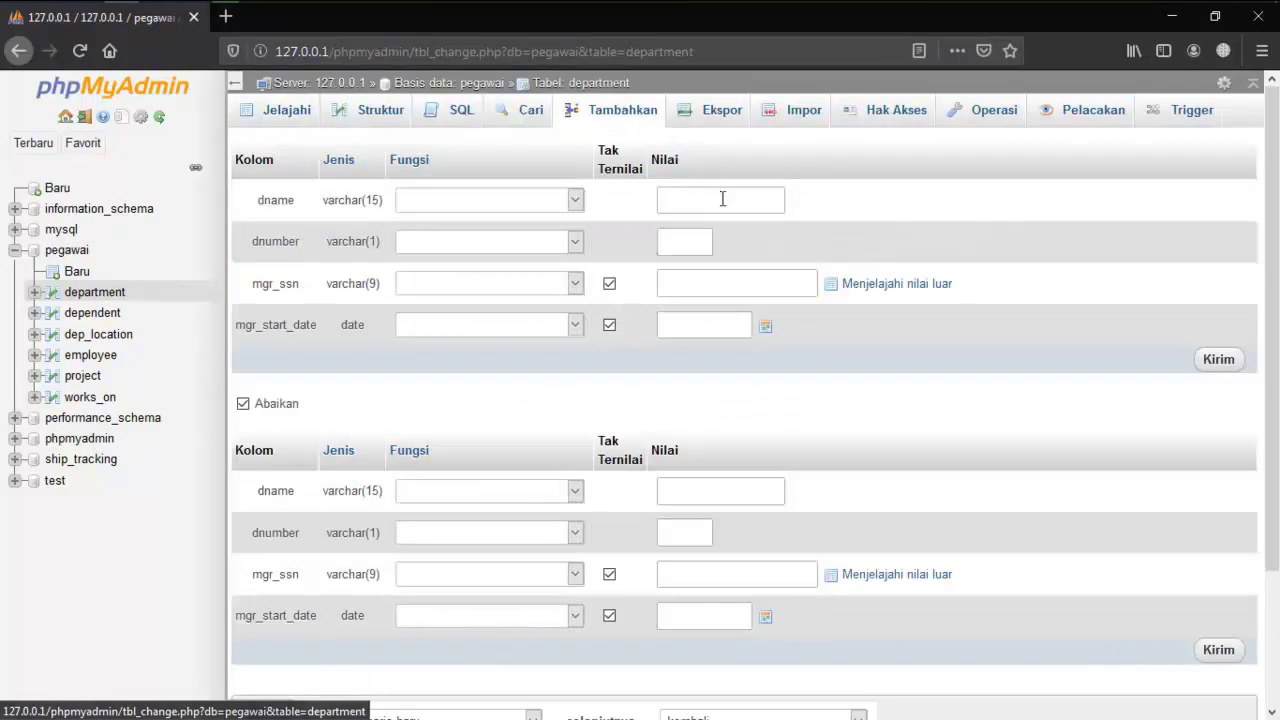
left_click(725, 204)
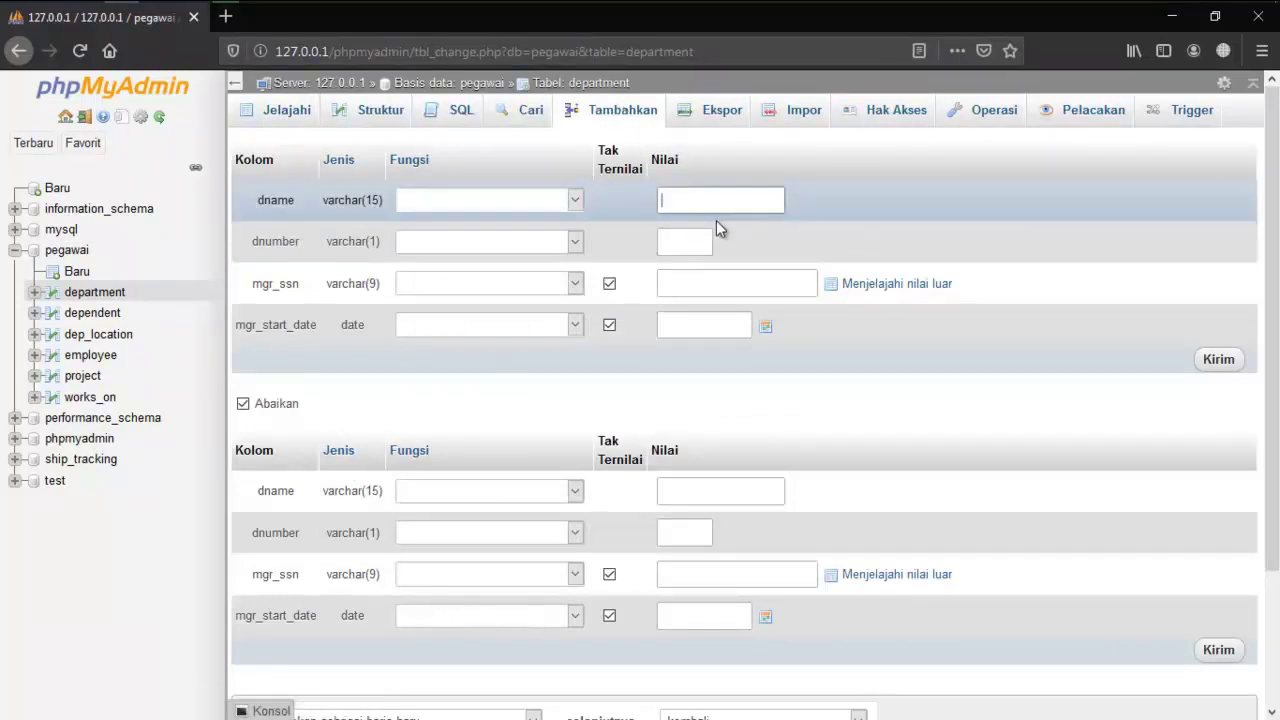
type("R")
left_click(716, 220)
left_click(679, 250)
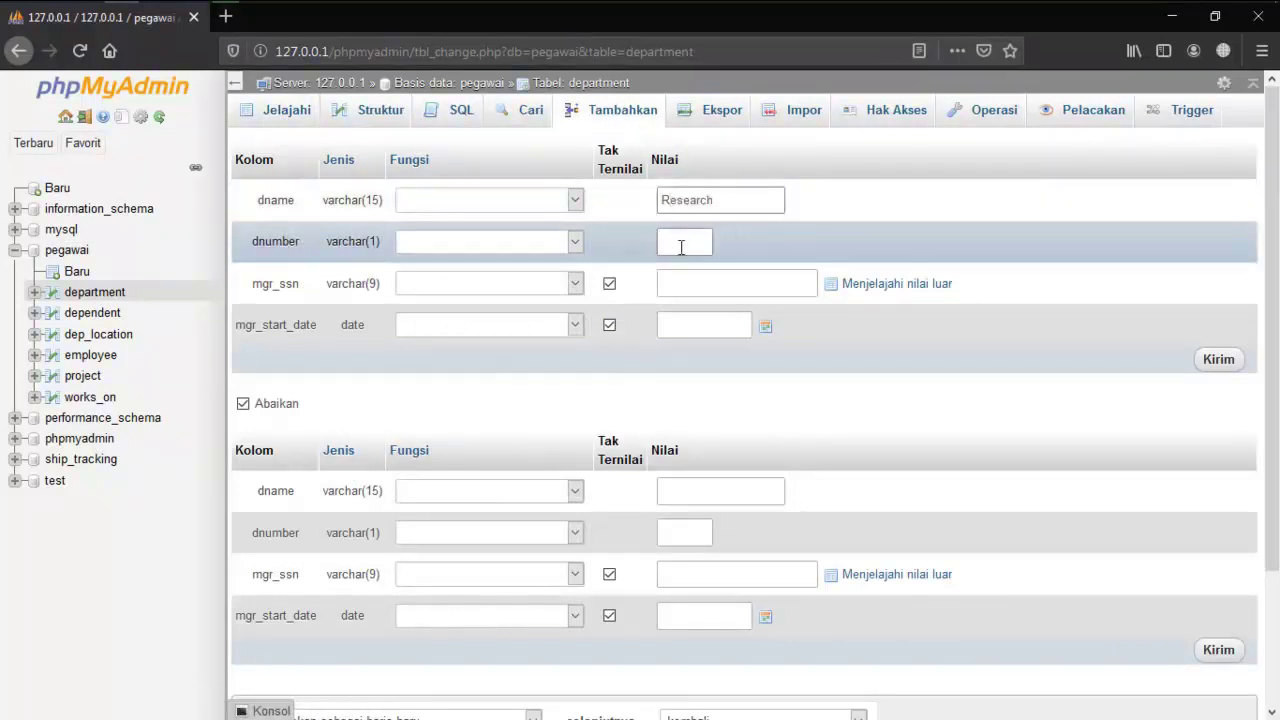
type("5")
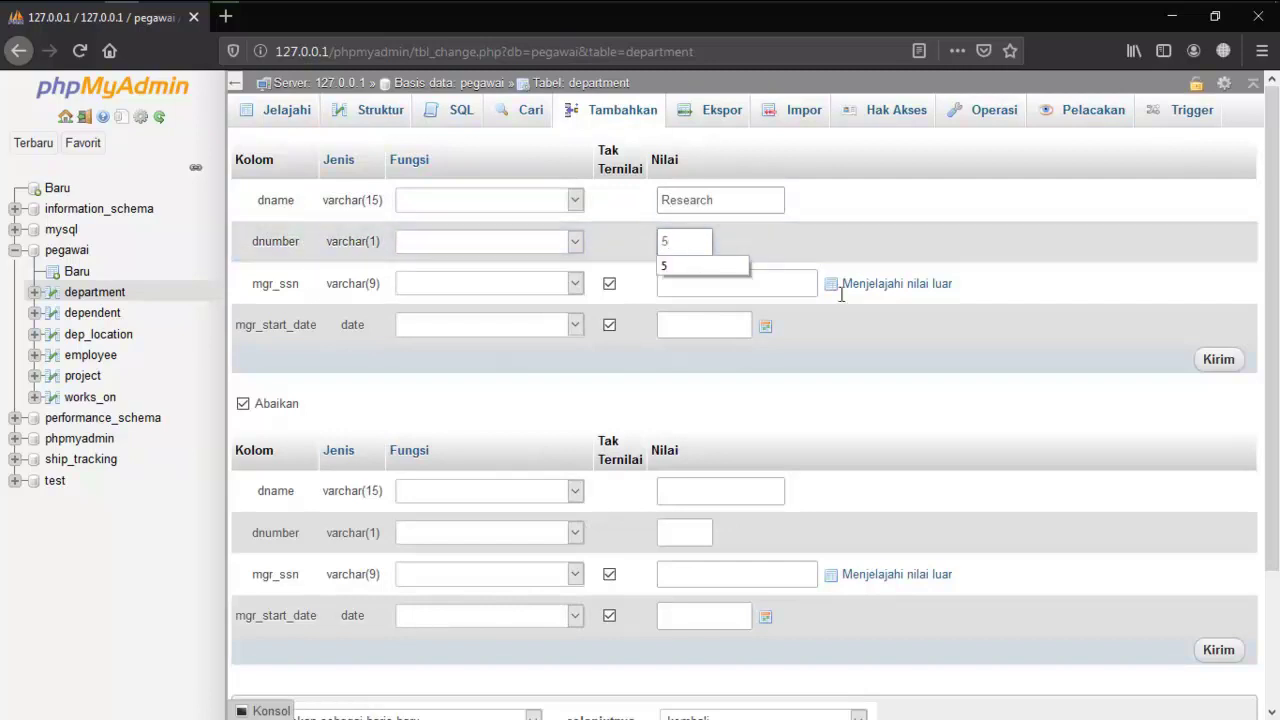
left_click(1224, 366)
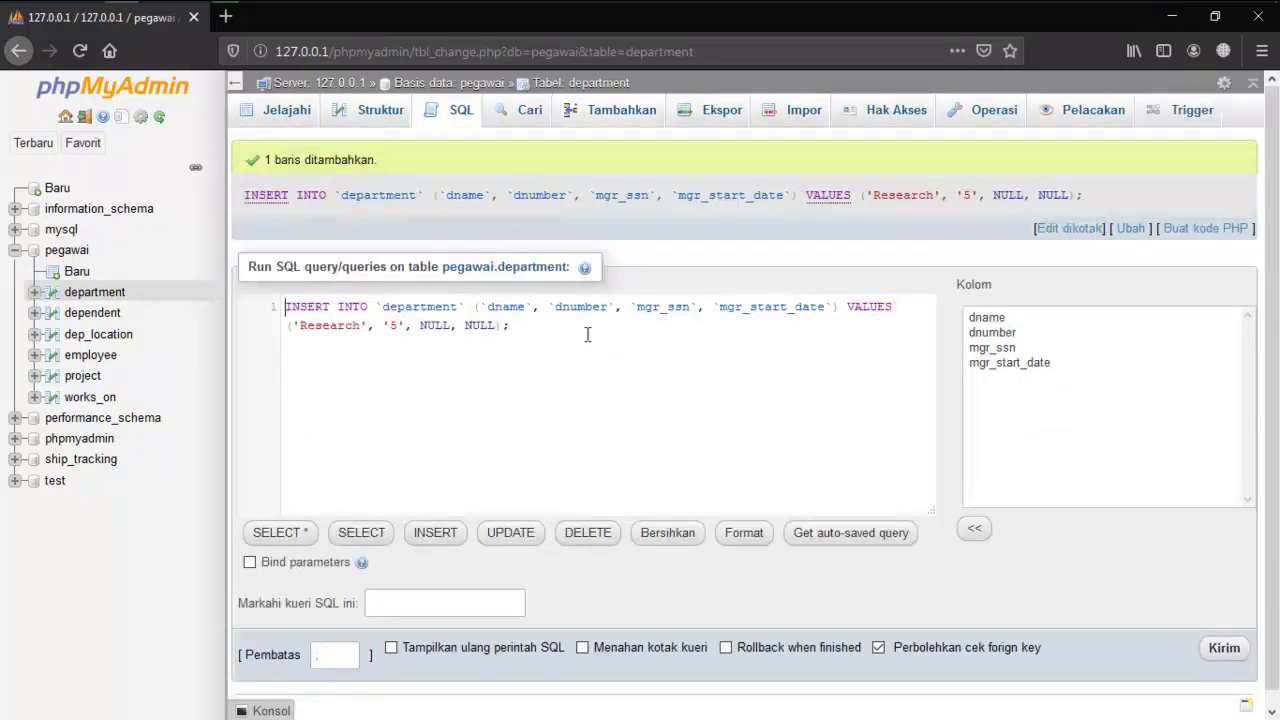
left_click(298, 116)
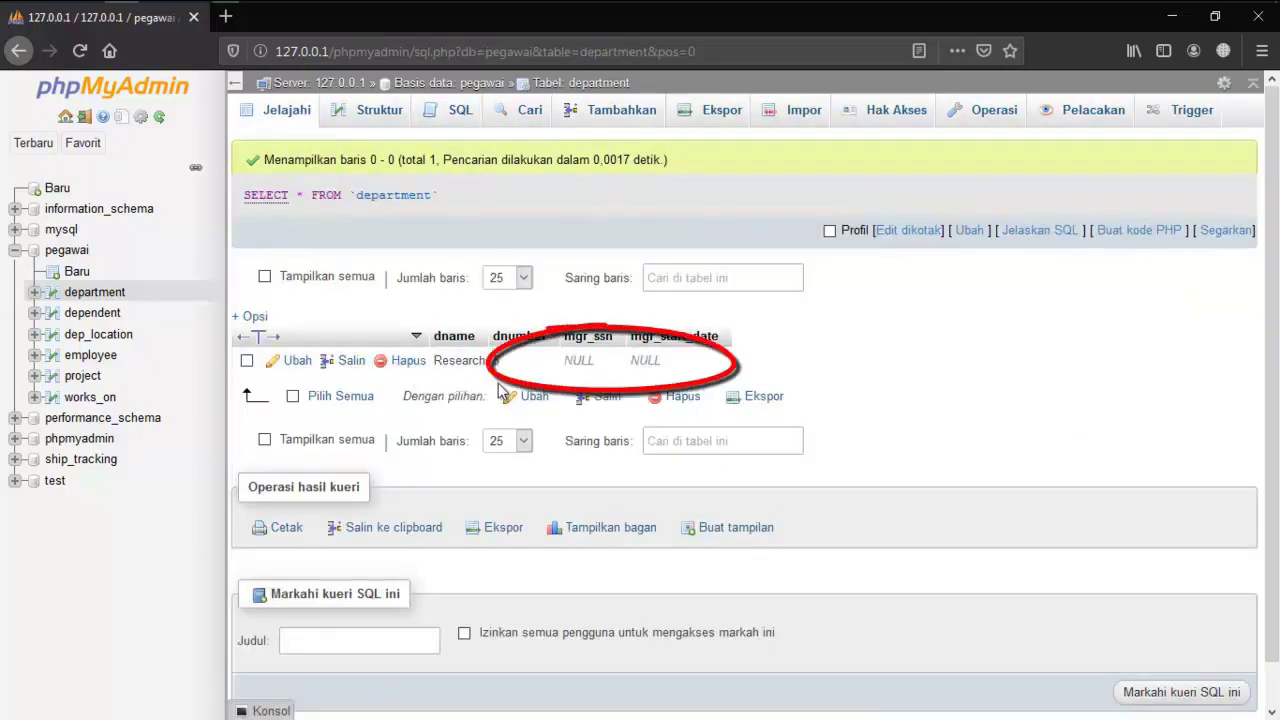
Step: Consult the DEPARTMENT data in Word, and insert a phpMyAdmin department row with dname Administration and dnumber 4, leaving both manager fields null
left_click(160, 13)
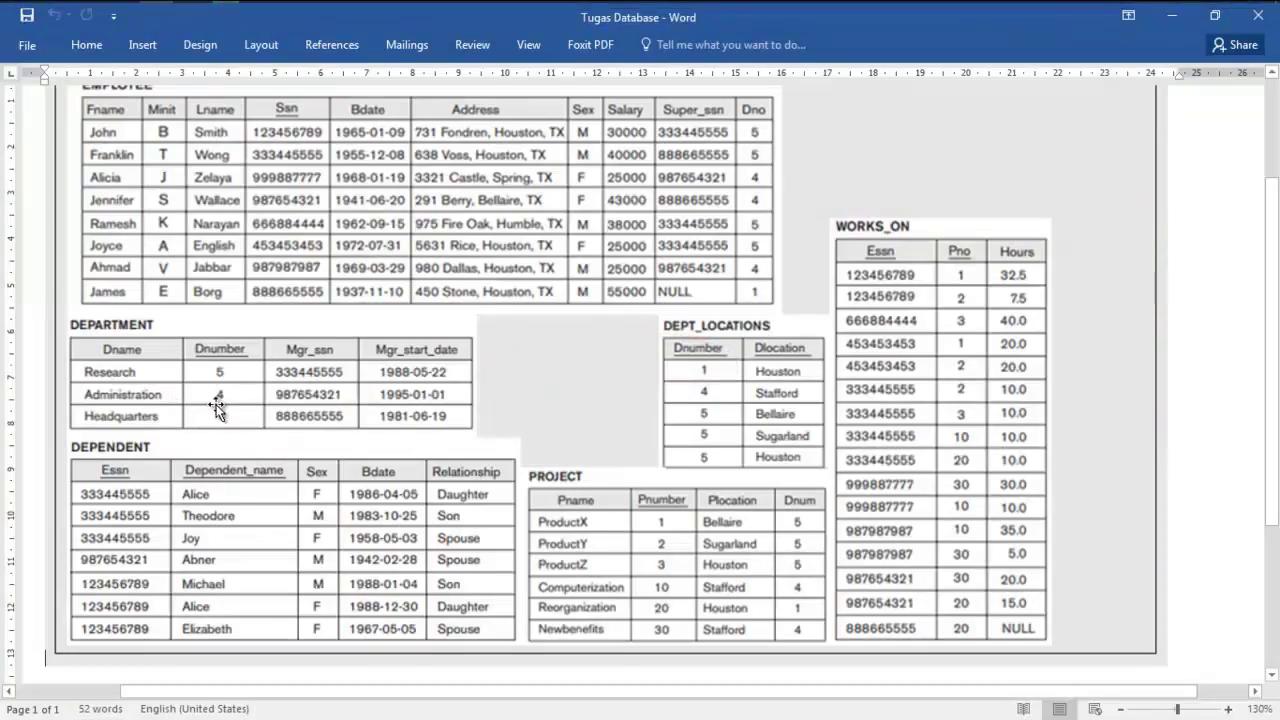
left_click(124, 15)
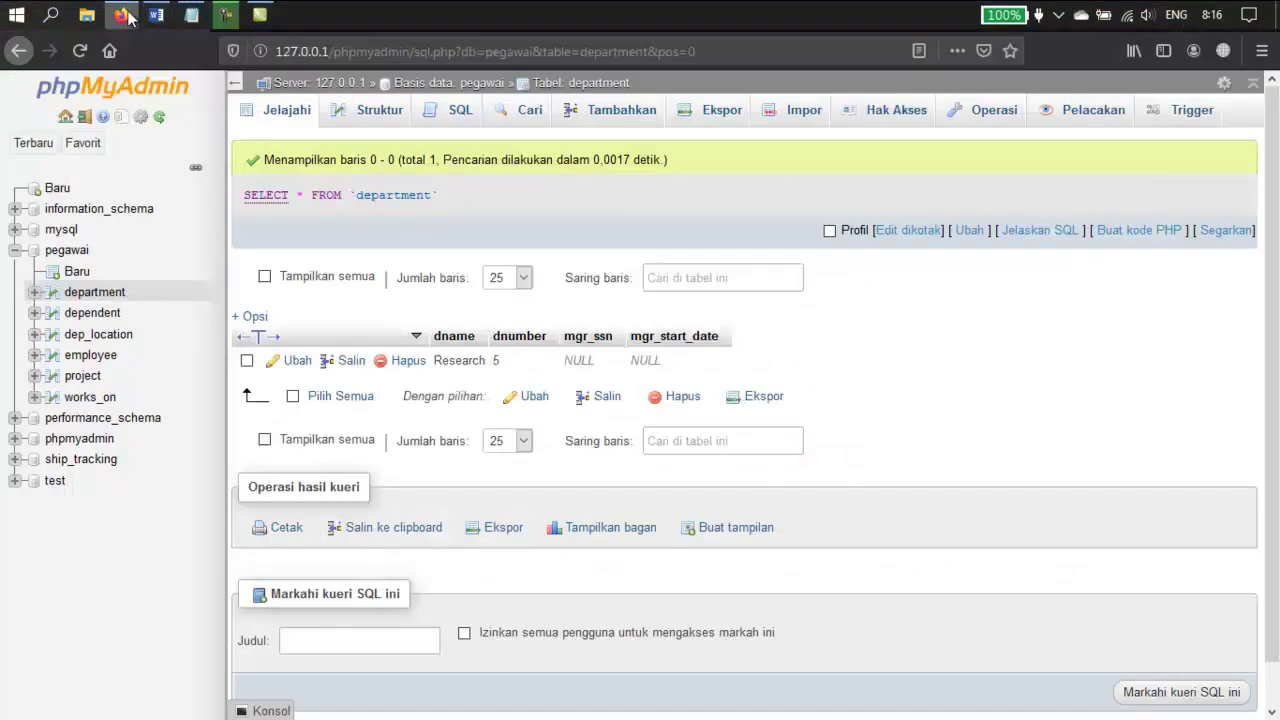
left_click(636, 118)
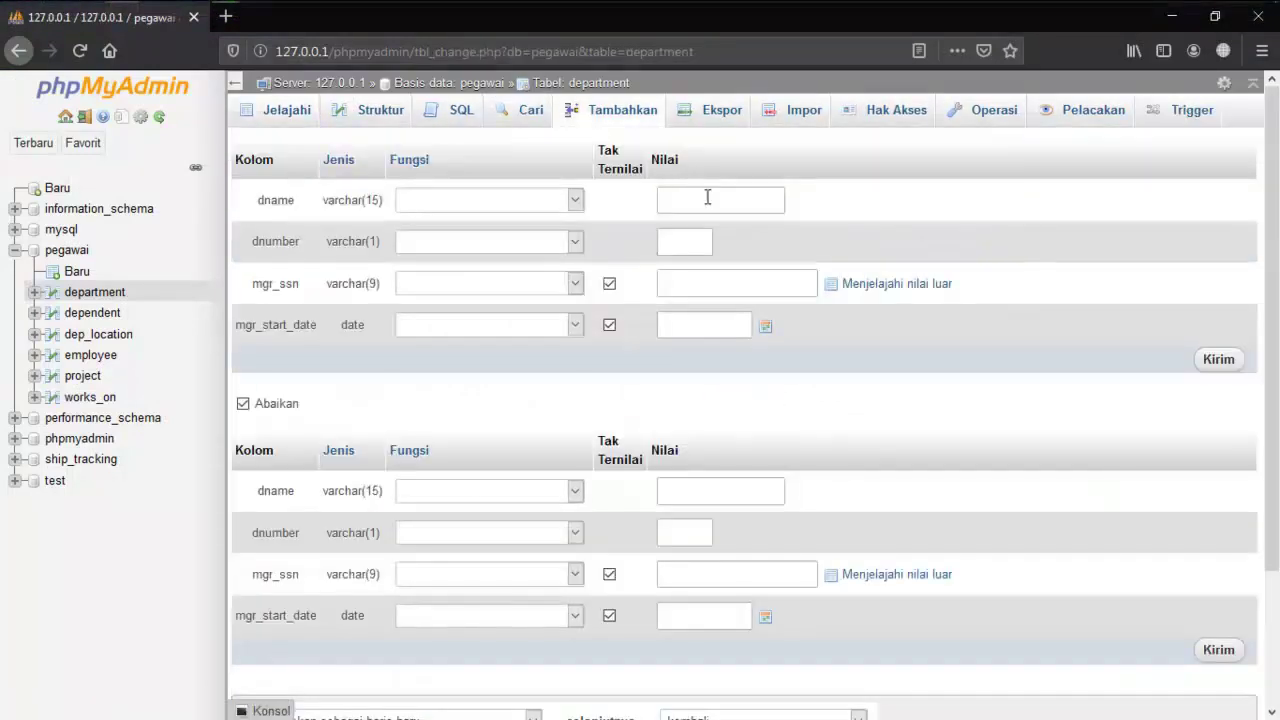
left_click(708, 198)
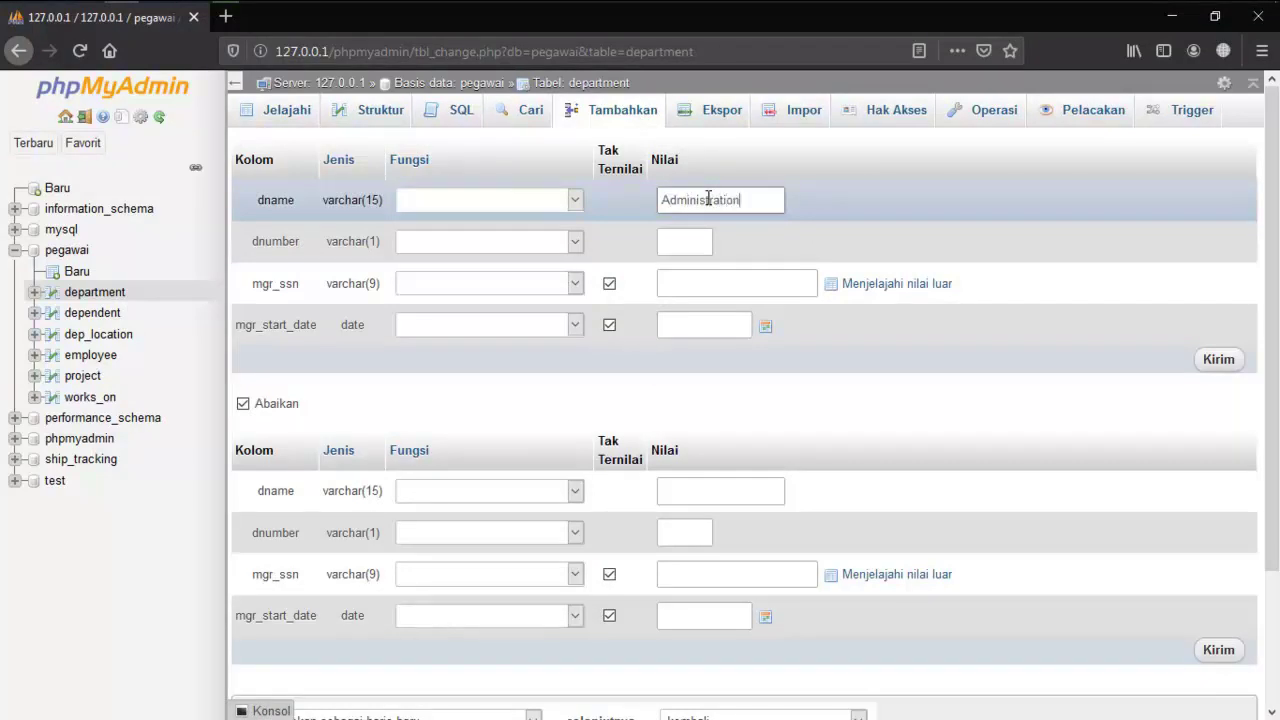
left_click(683, 244)
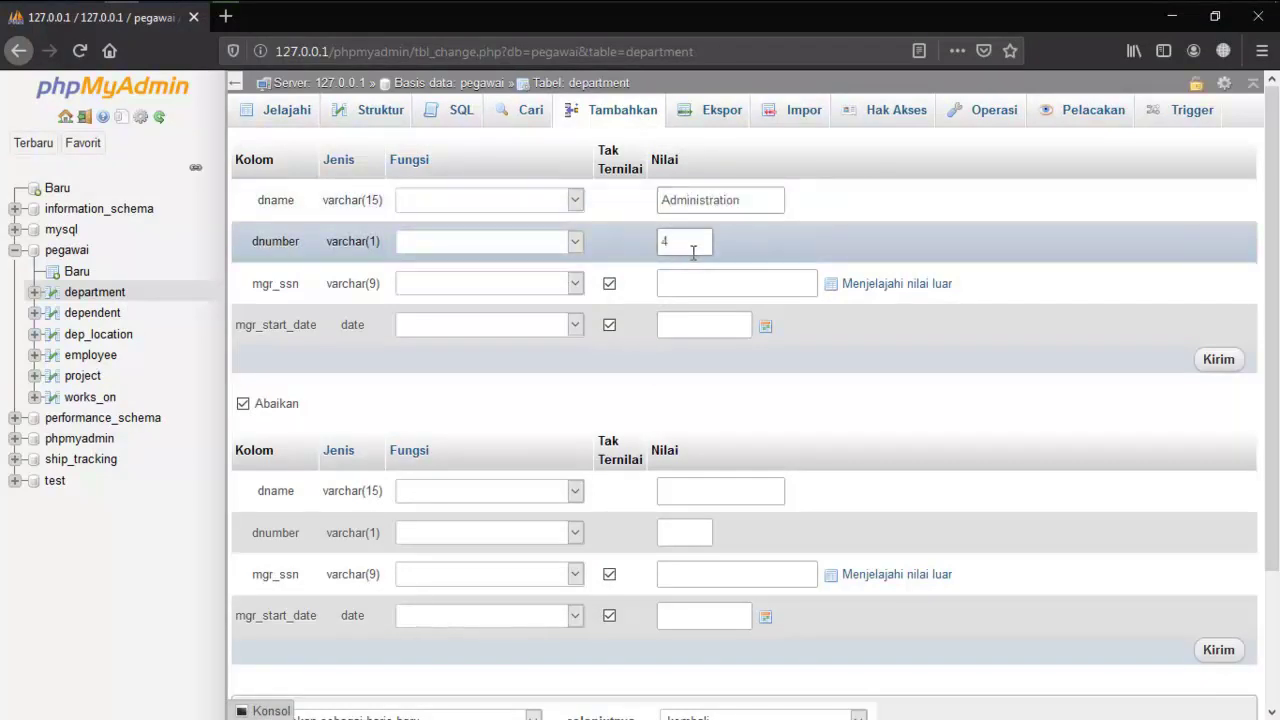
left_click(1219, 364)
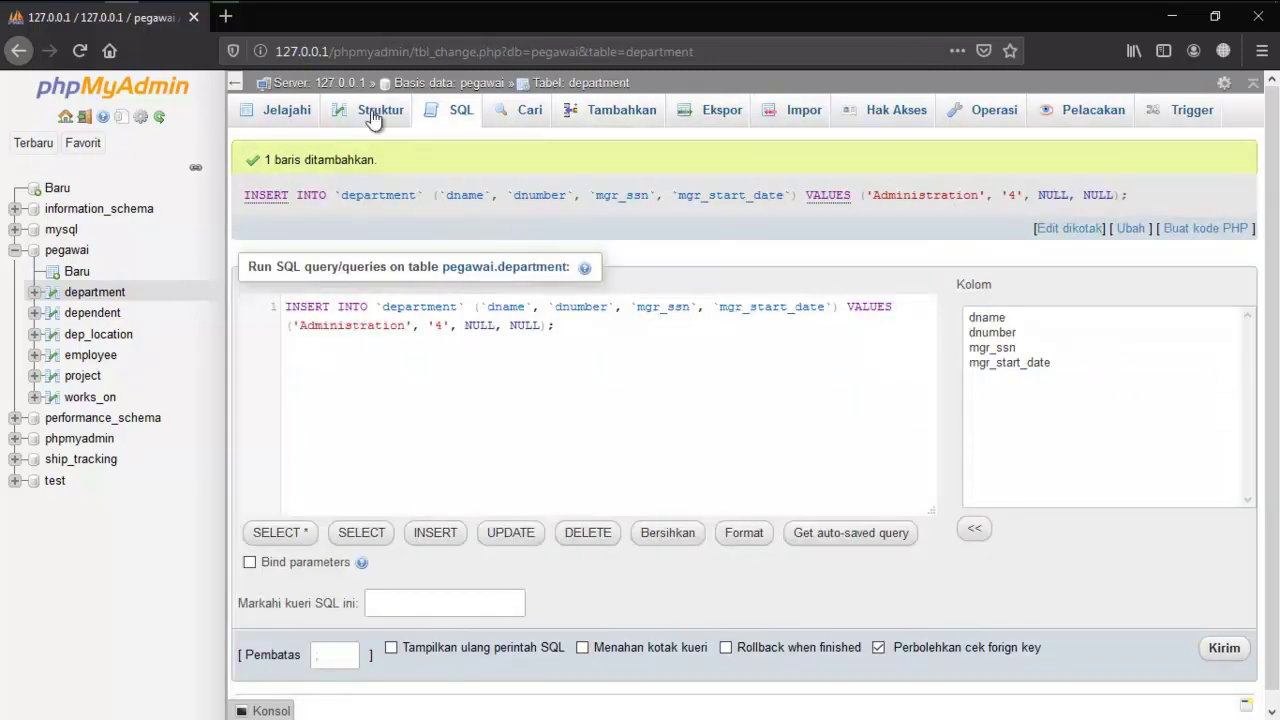
Step: Consult the DEPARTMENT data in Word, insert a phpMyAdmin department row with dname Headquarters and dnumber 1, manager fields null, and browse the table
left_click(192, 18)
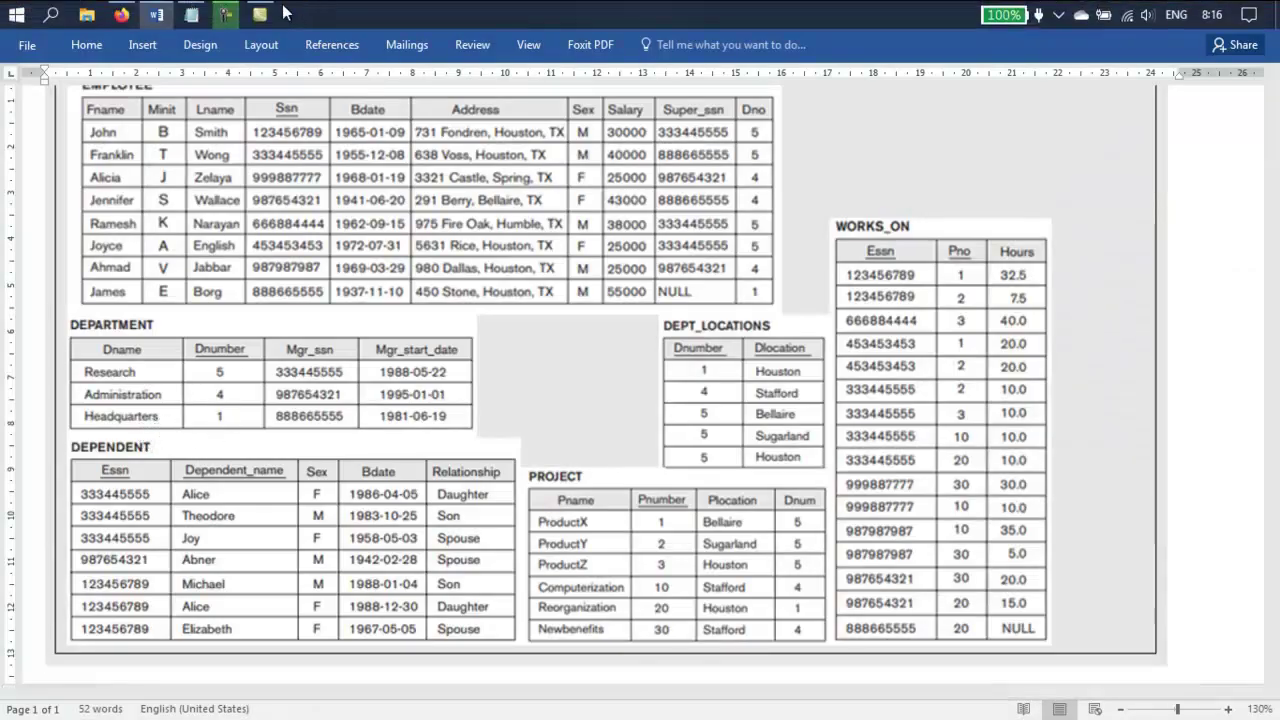
left_click(121, 14)
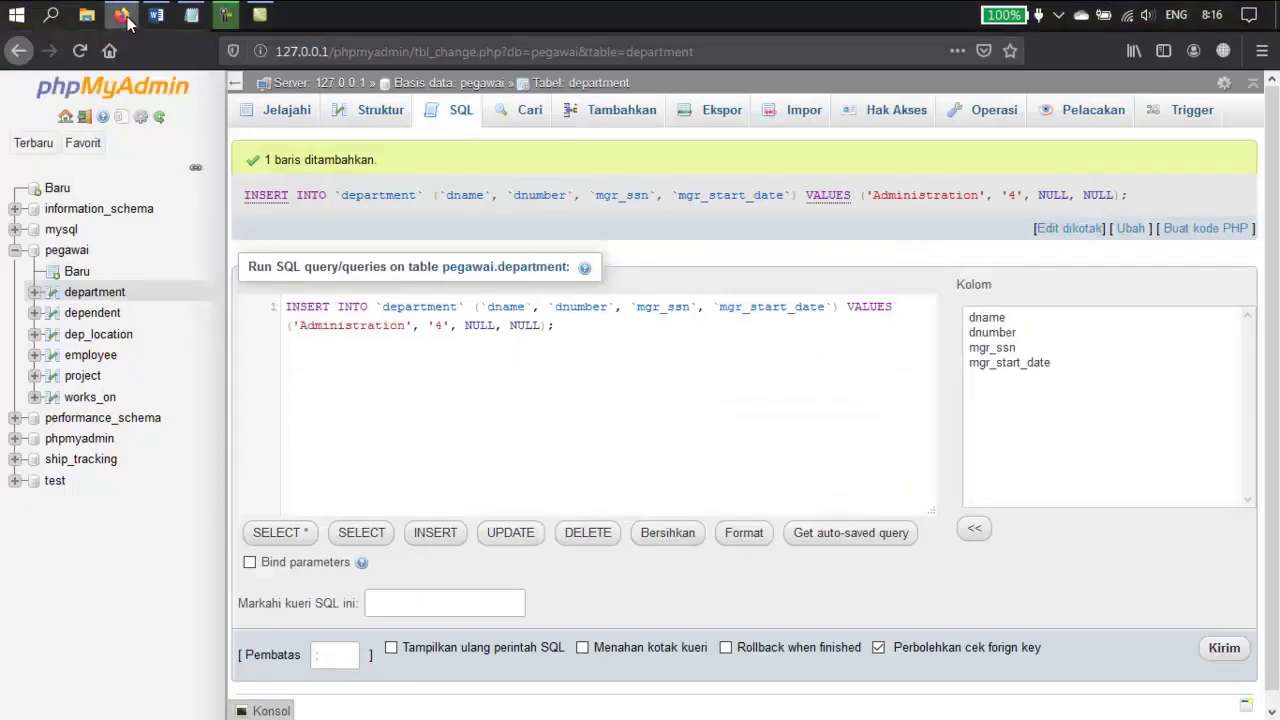
left_click(600, 112)
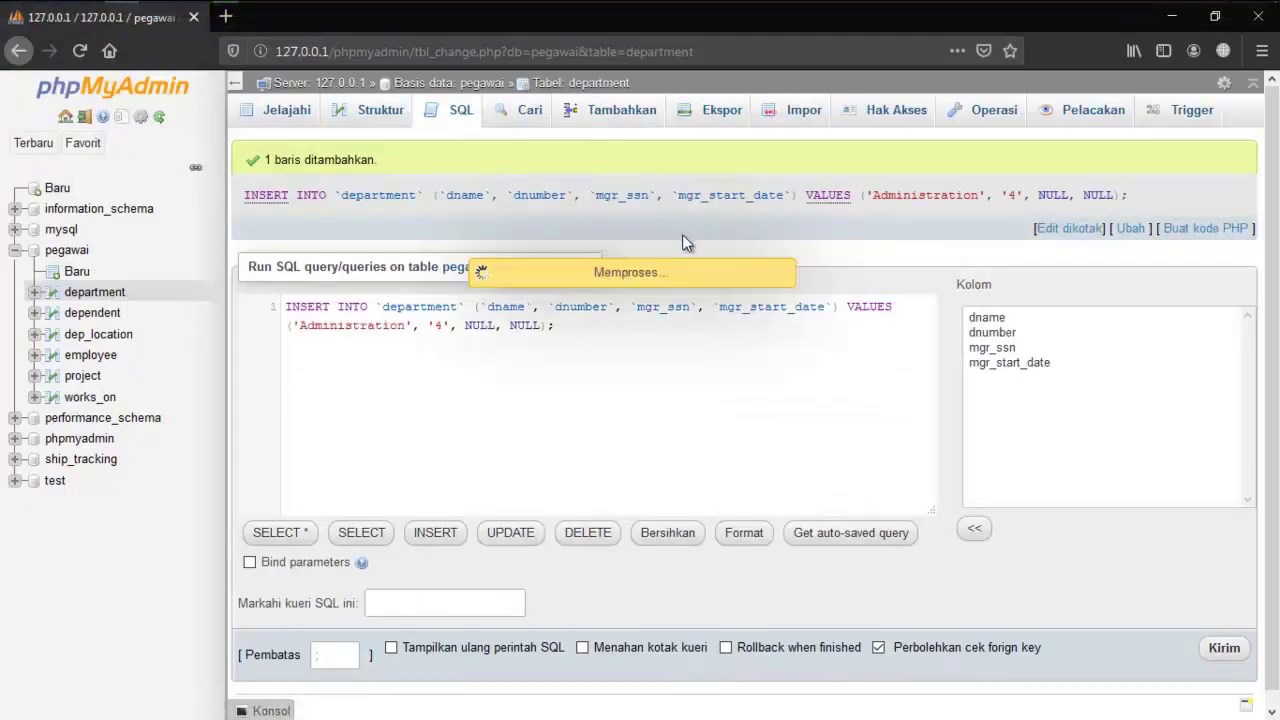
left_click(701, 200)
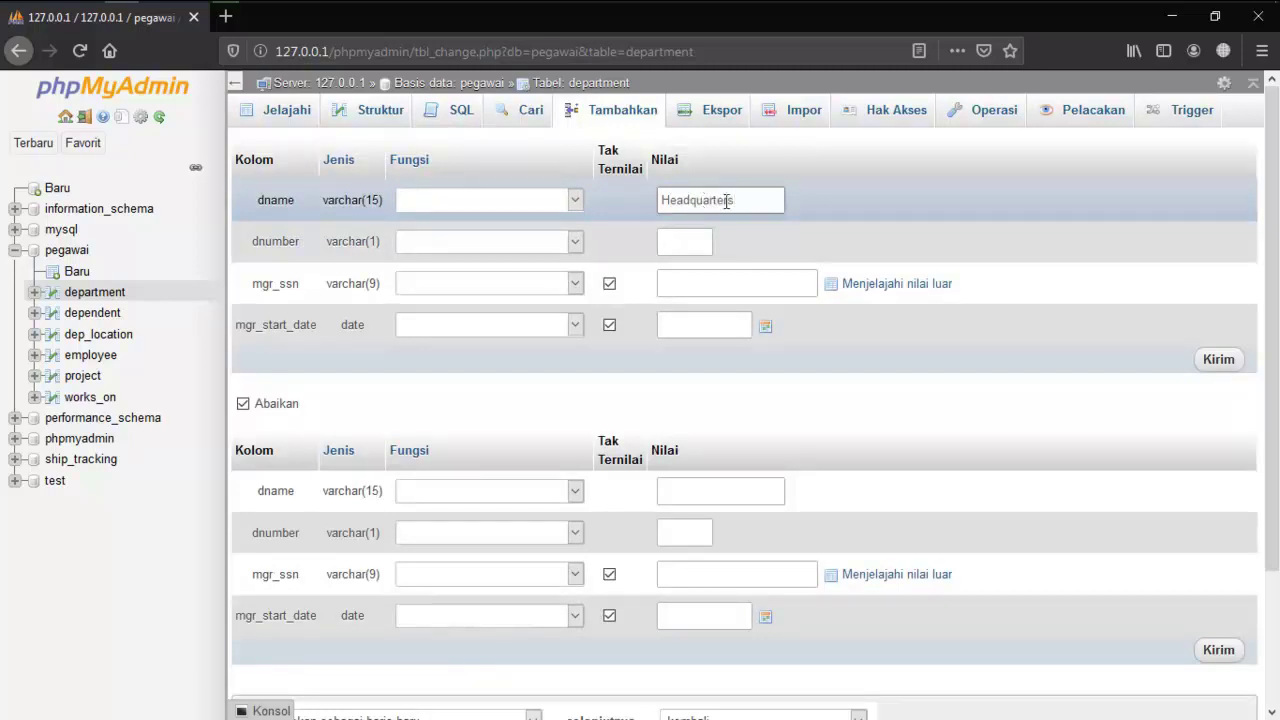
left_click(706, 238)
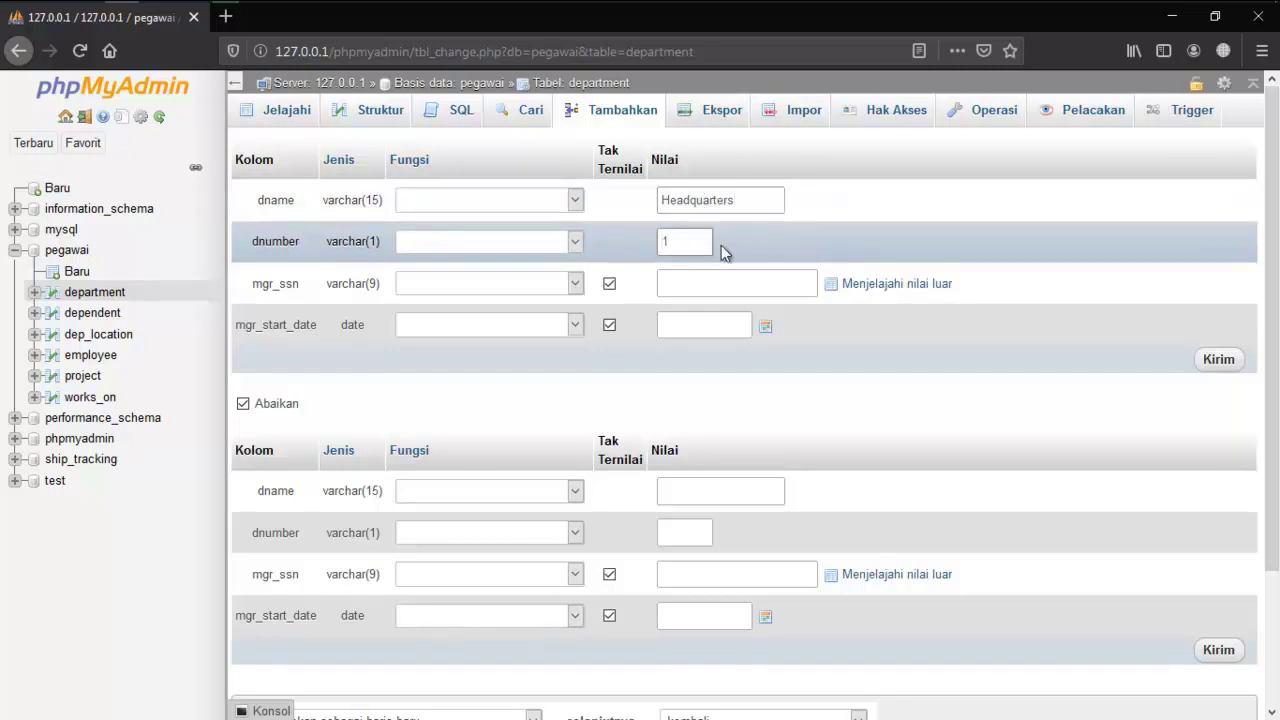
left_click(1219, 366)
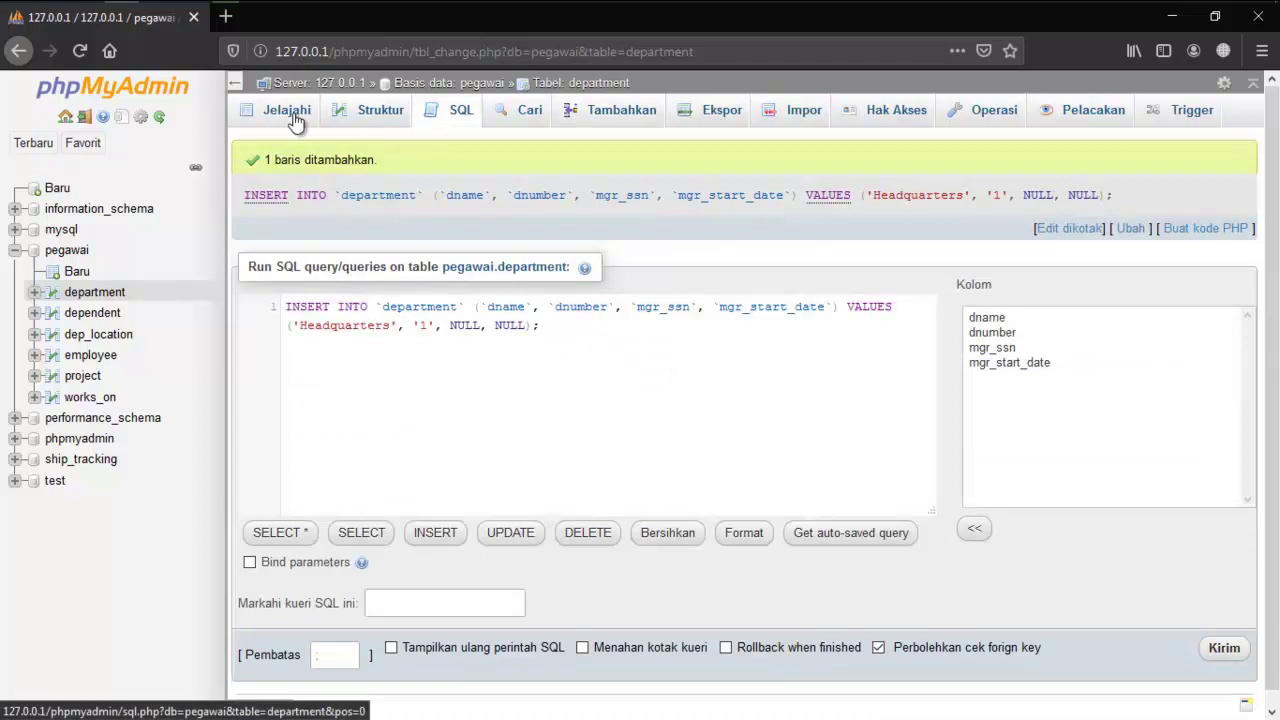
left_click(293, 115)
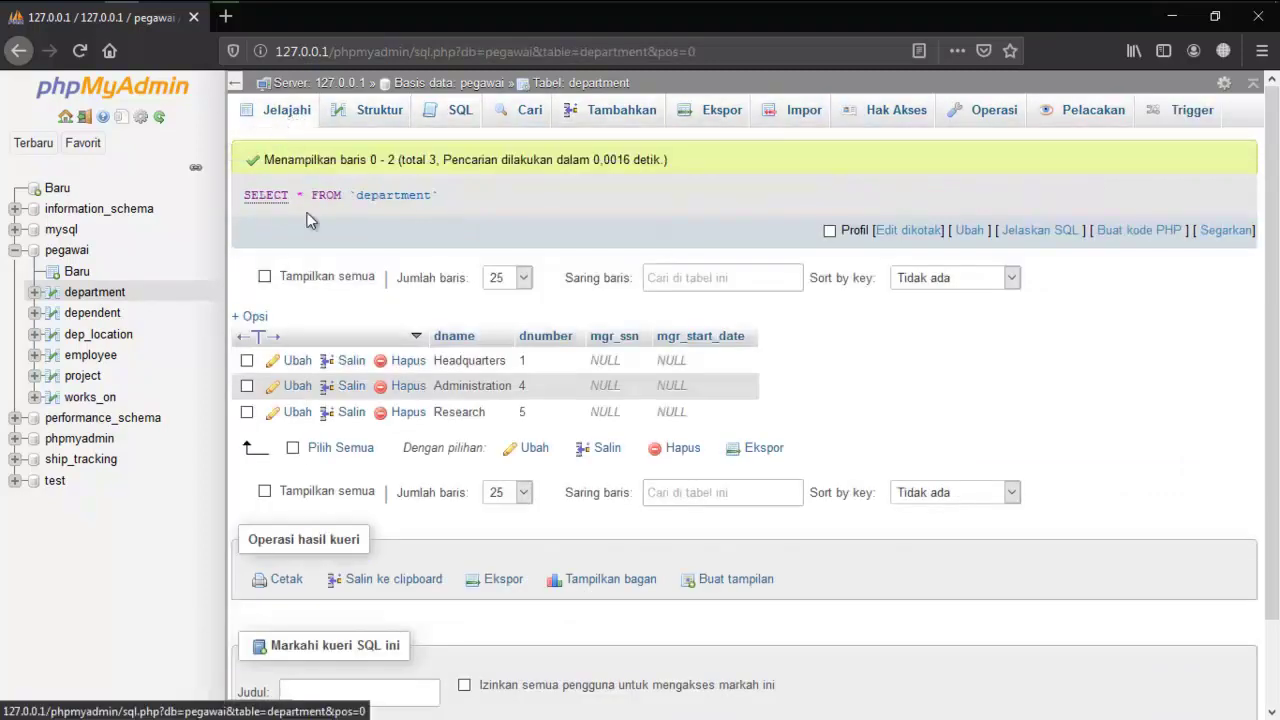
Step: Switch to Notepad, move its window beside the department rows, and add the line "Dengan demikian data departement sudah selesai di isi"
left_click(191, 11)
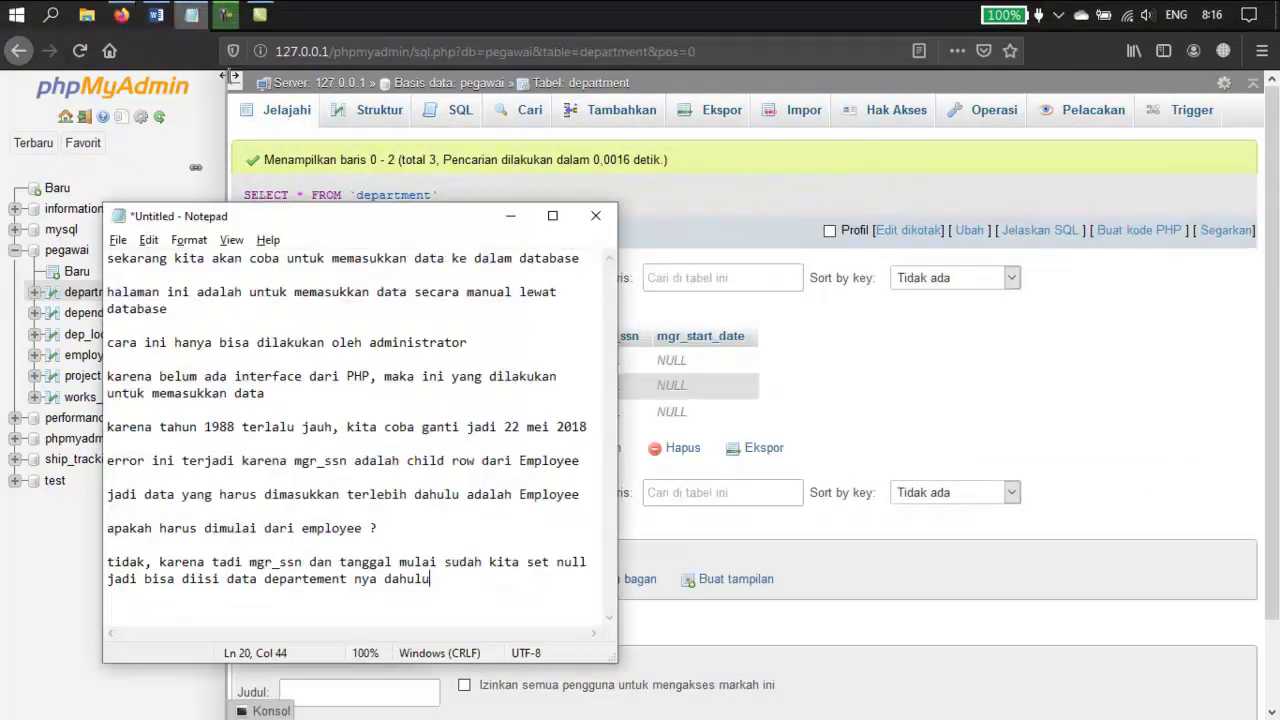
left_click_drag(320, 212, 953, 121)
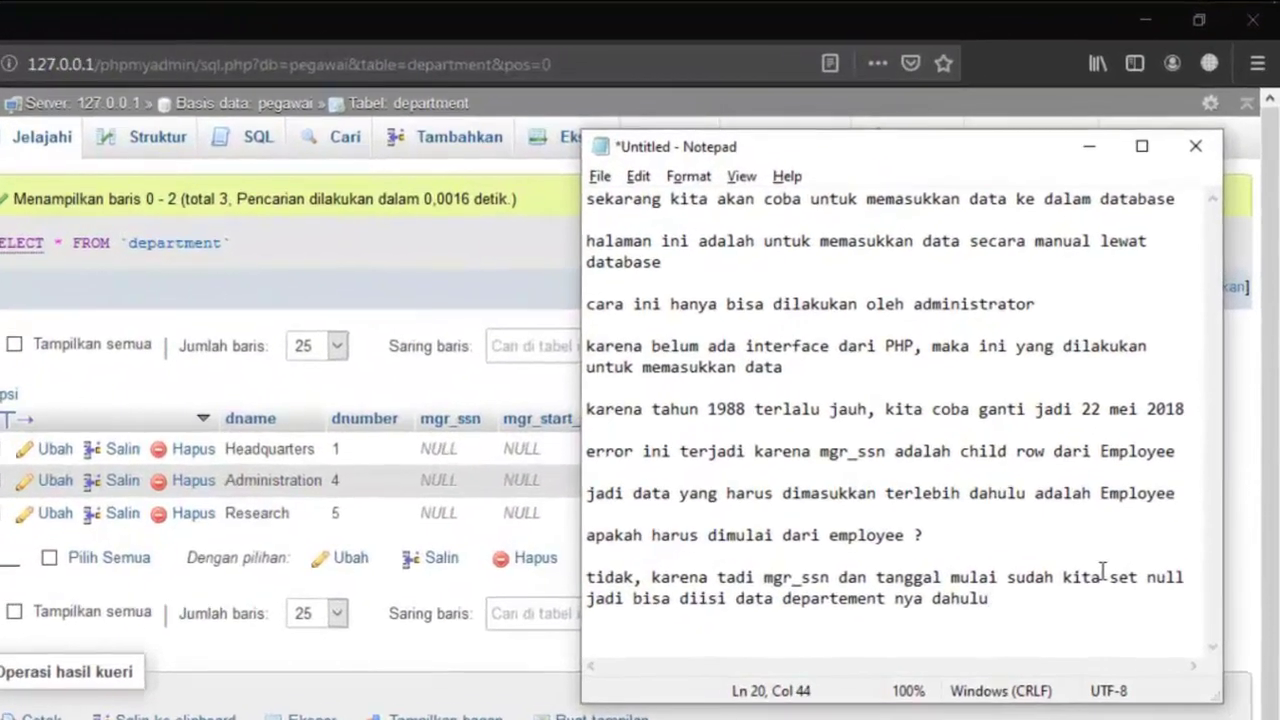
key("Return")
key("Return")
type("Den")
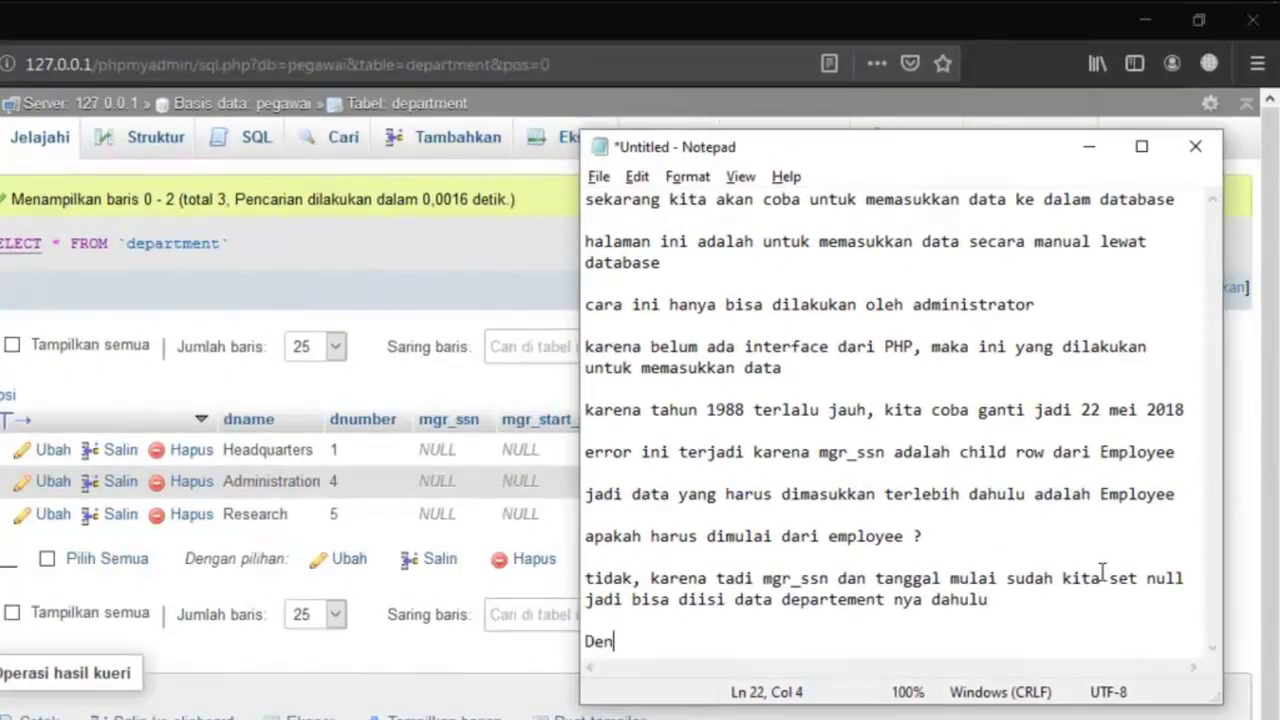
type("gan demiki")
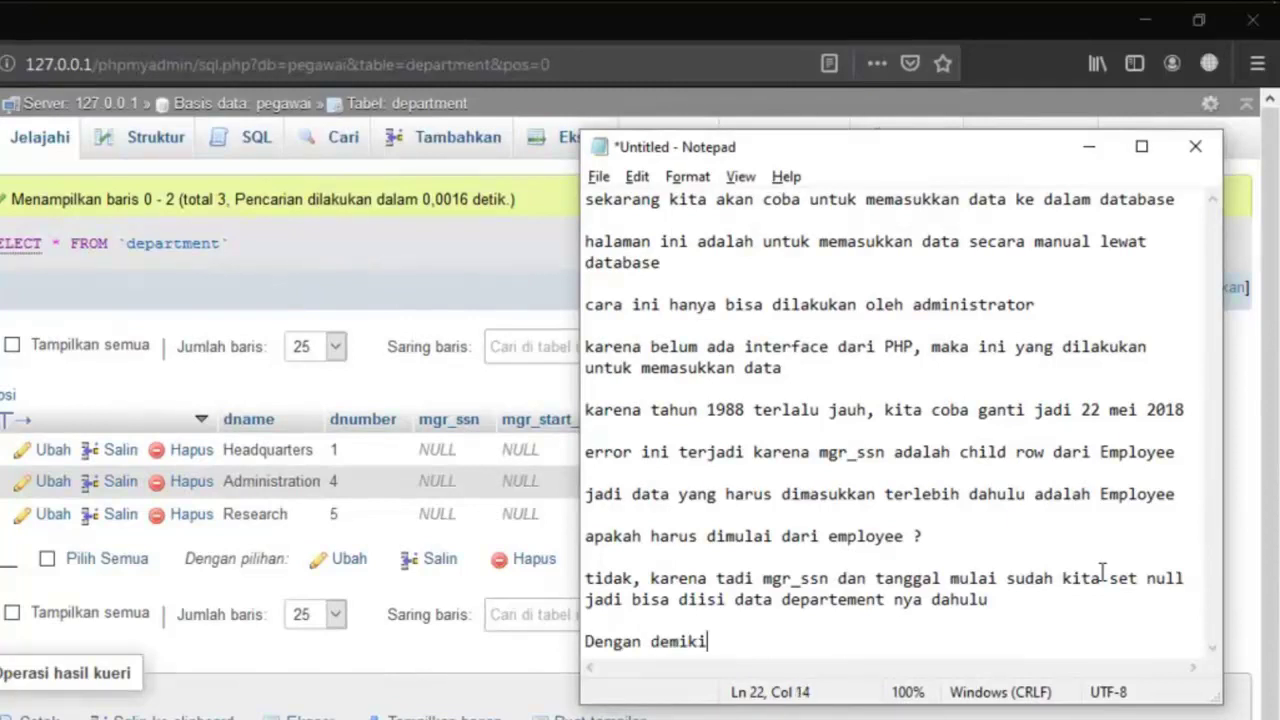
type("an data de")
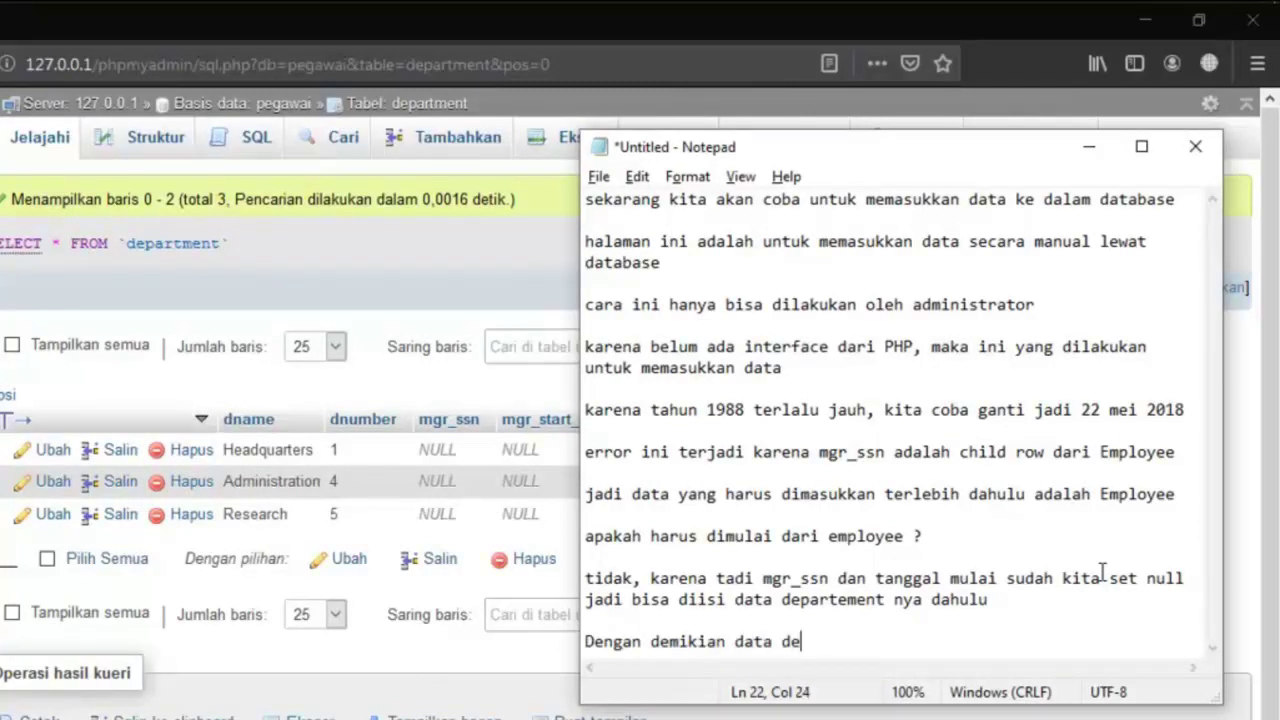
type("partement sudah ")
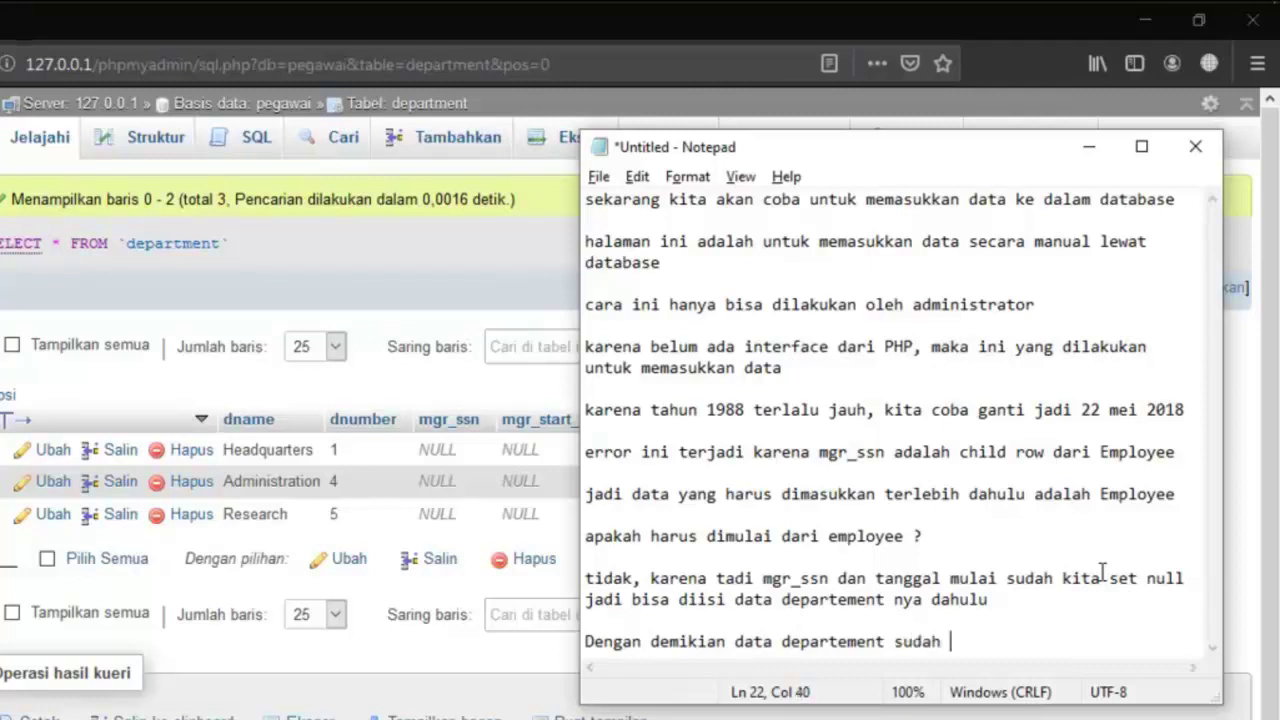
type("selesai di isi")
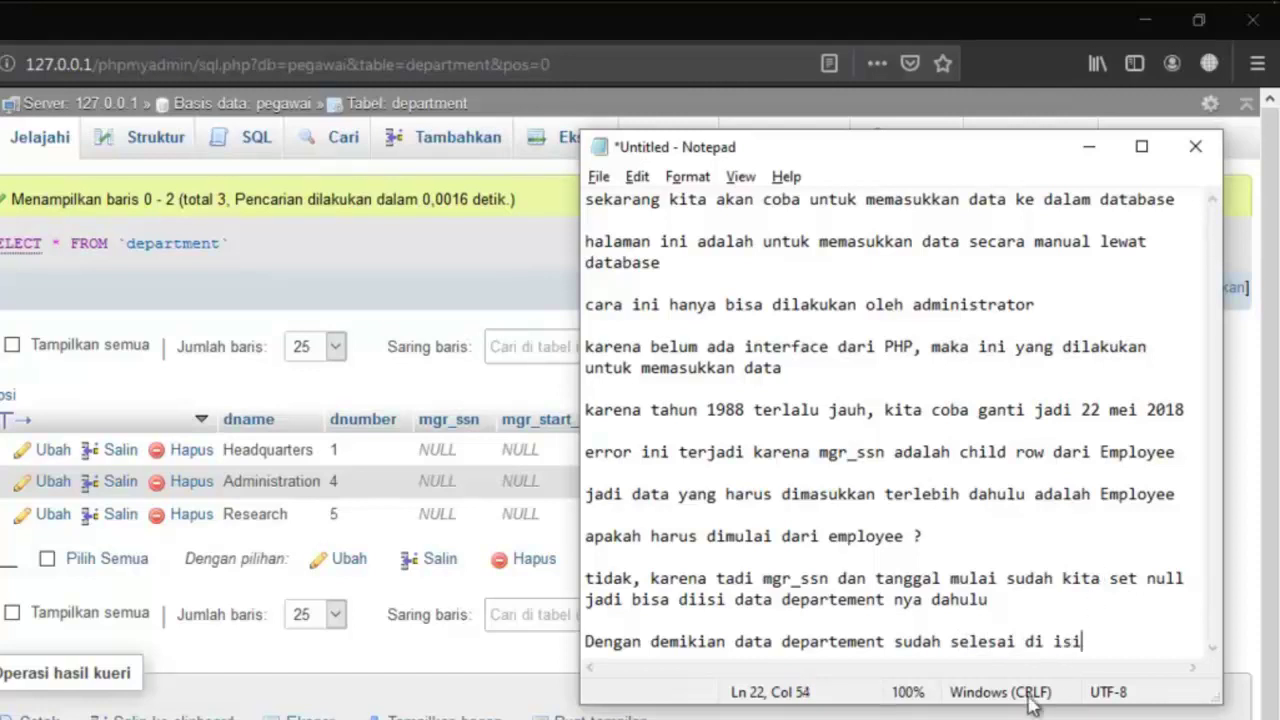
Step: Make the Notepad window taller and add the note "setelah nanti data Employee diisi, mgr_ssn dan mge_Start_date dapat di update"
left_click_drag(1020, 704, 1020, 719)
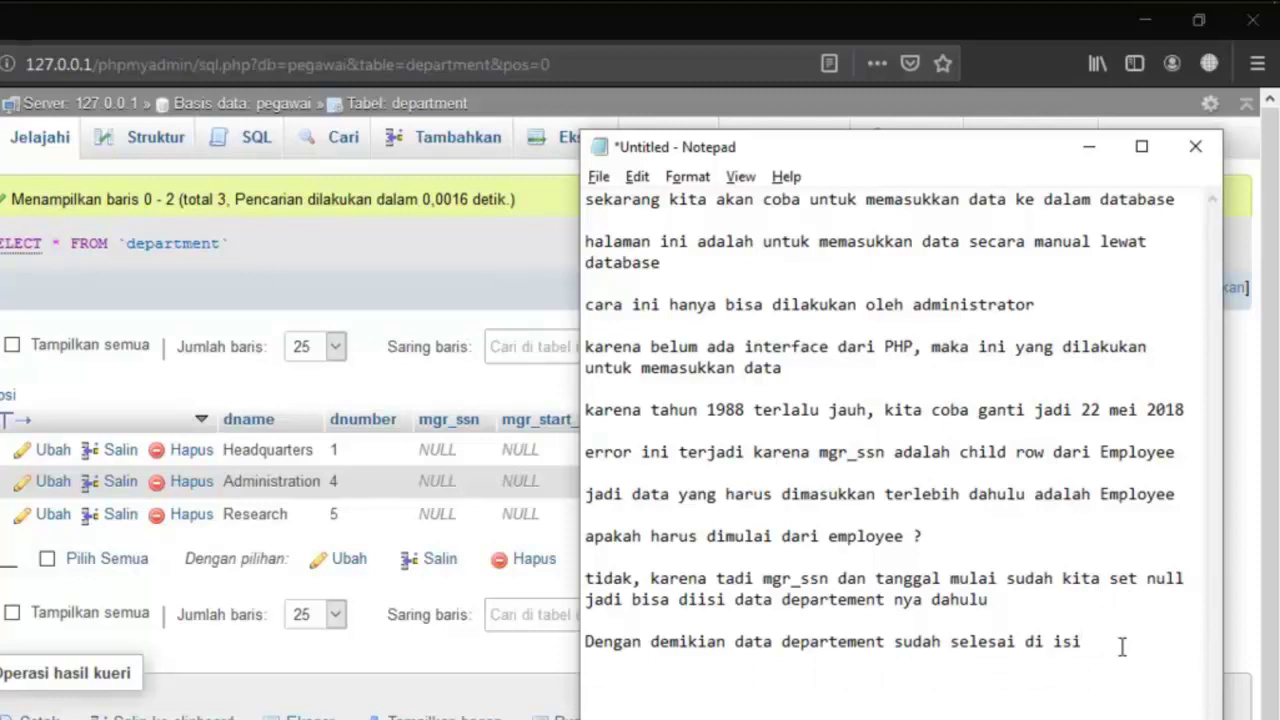
type("e")
key("BackSpace")
type("telah nan")
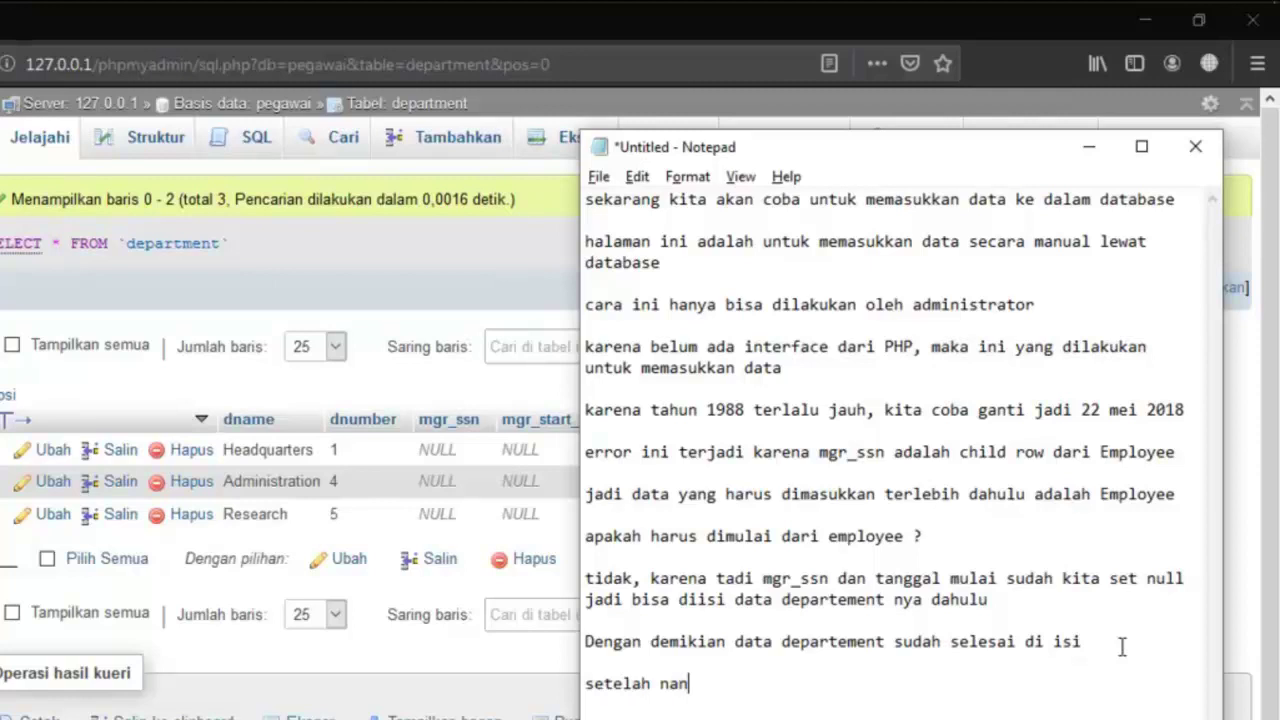
type("ti data Employee")
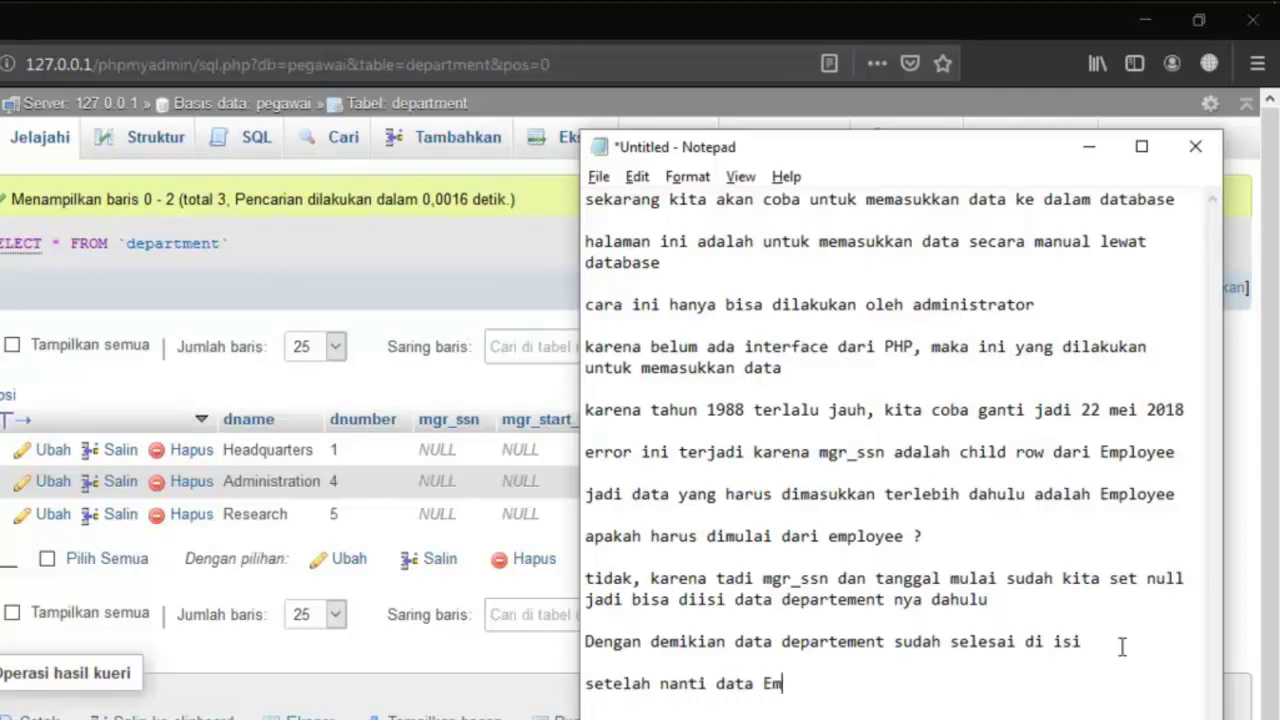
type(" diisi")
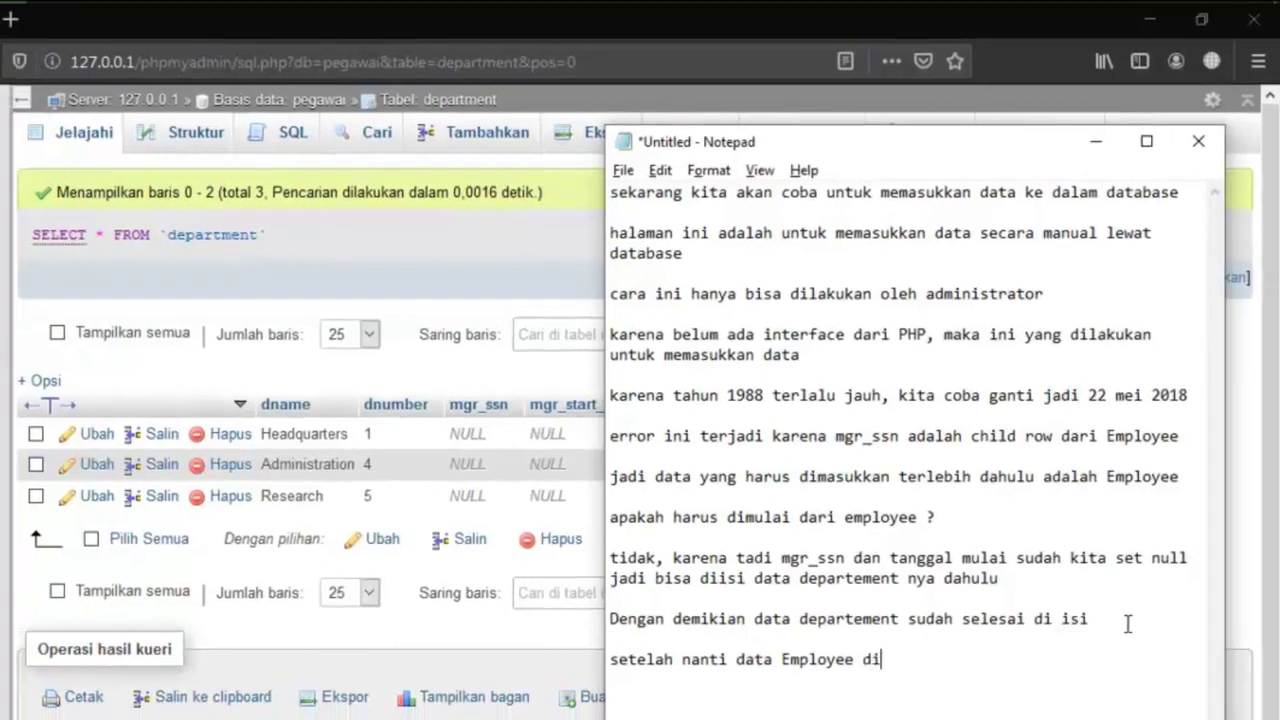
type(", ")
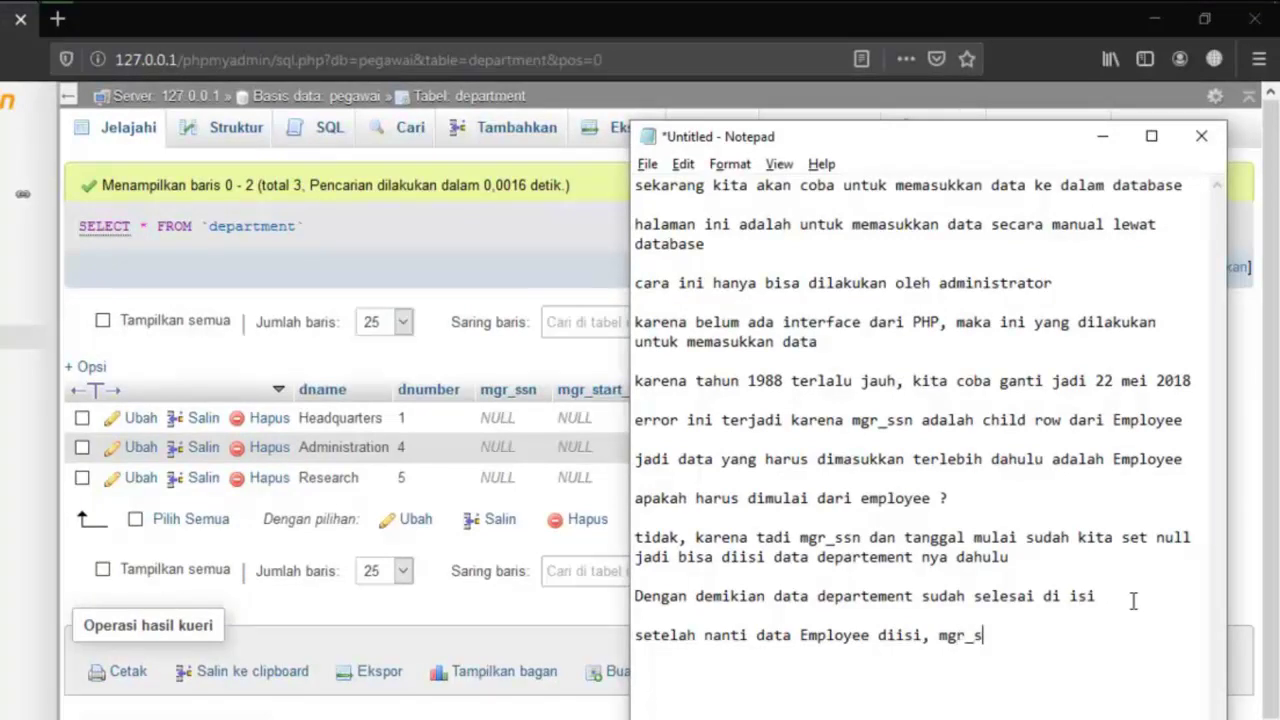
type("mgr_ssn dan mge_Start_date")
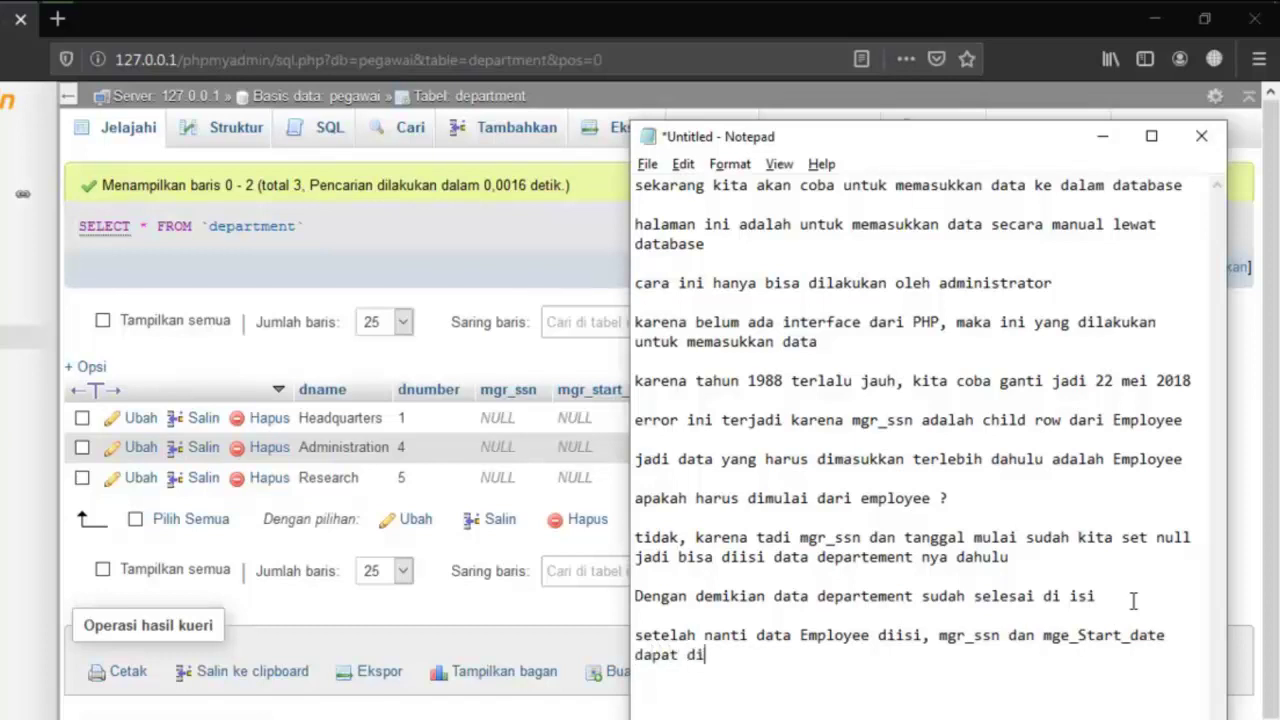
type("date")
Step: Add the line "caranya seperti ini" as a new paragraph below the update note
key("Return")
type("cara")
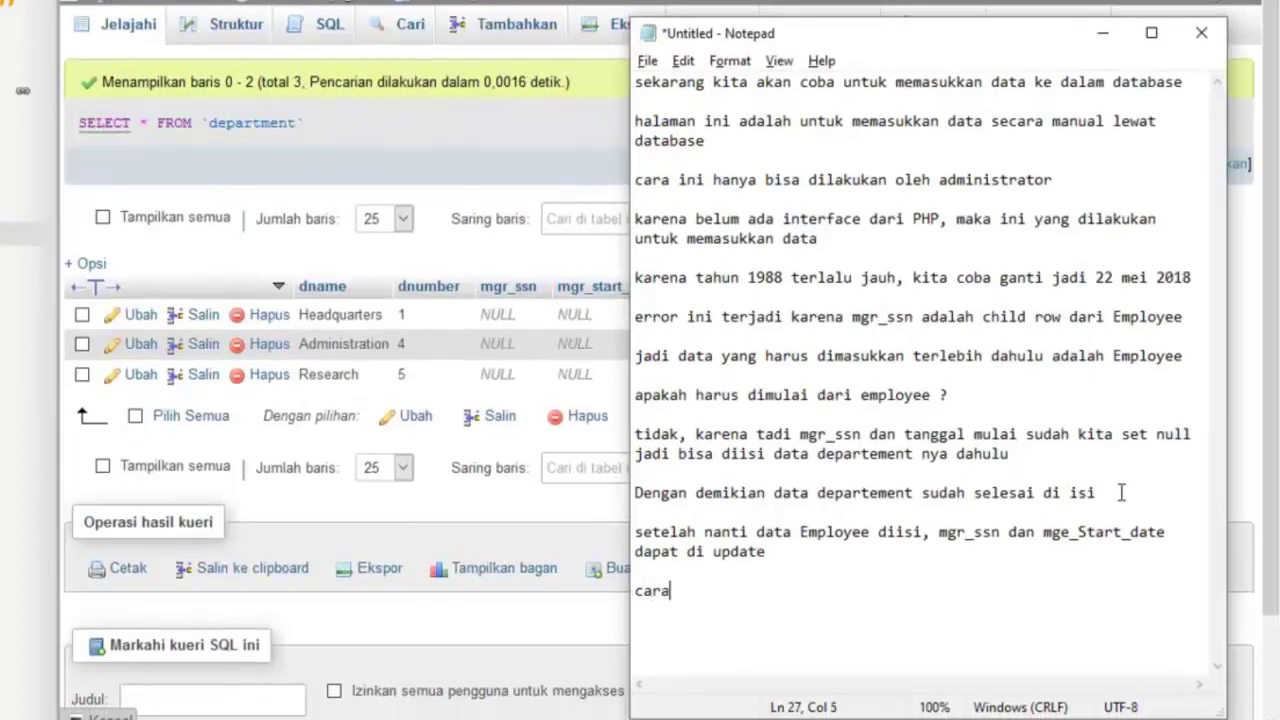
type("nya seperti ini")
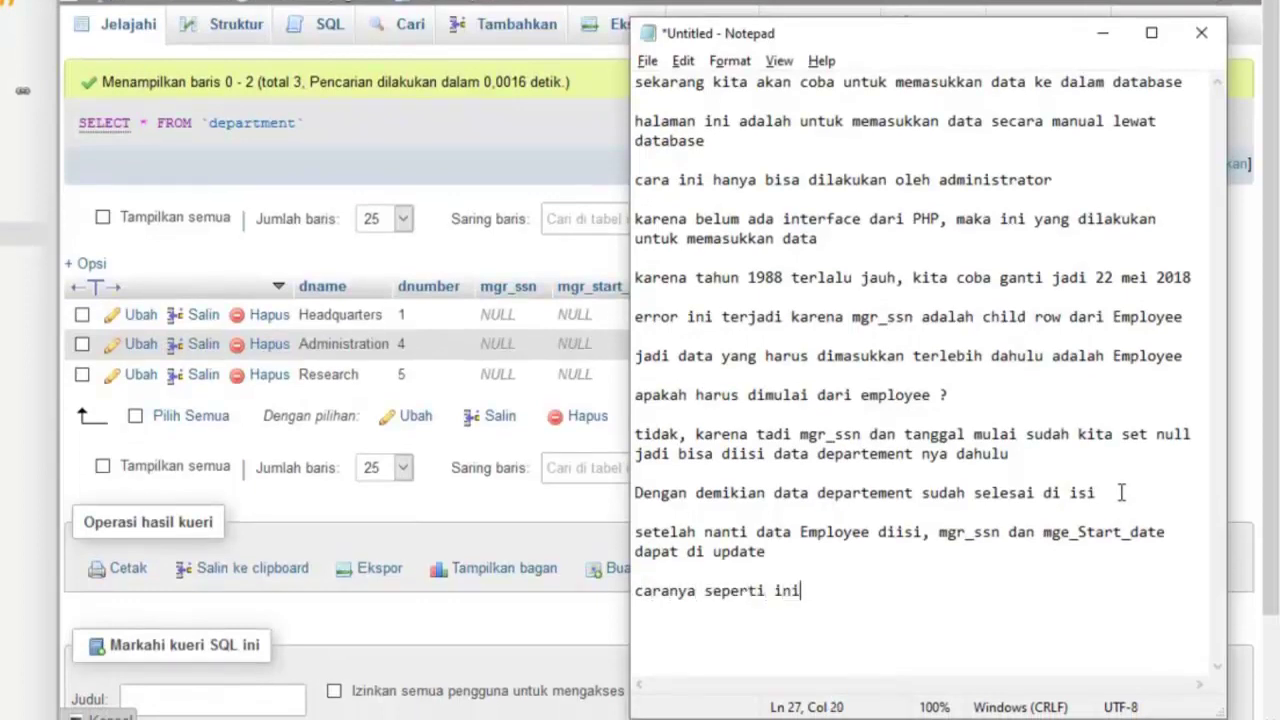
Step: Return to phpMyAdmin and open the Headquarters department row for editing, placing the cursor in its mgr_ssn value
left_click(582, 517)
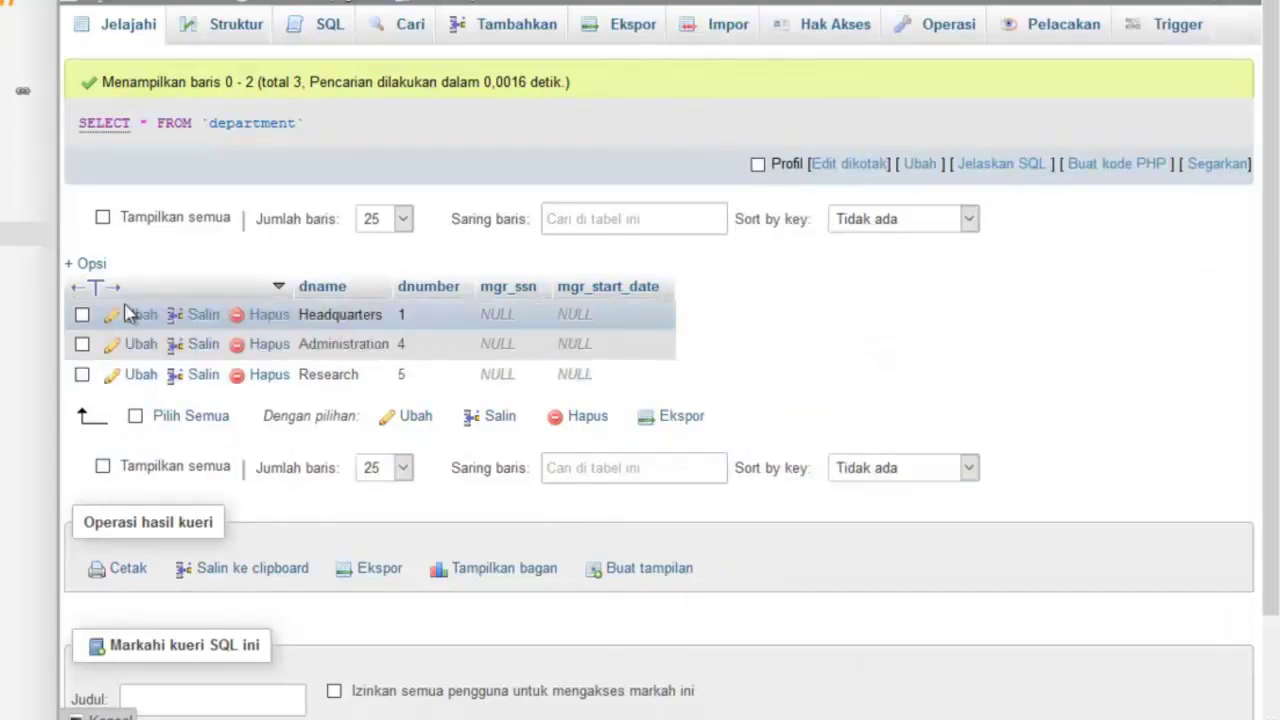
left_click(83, 315)
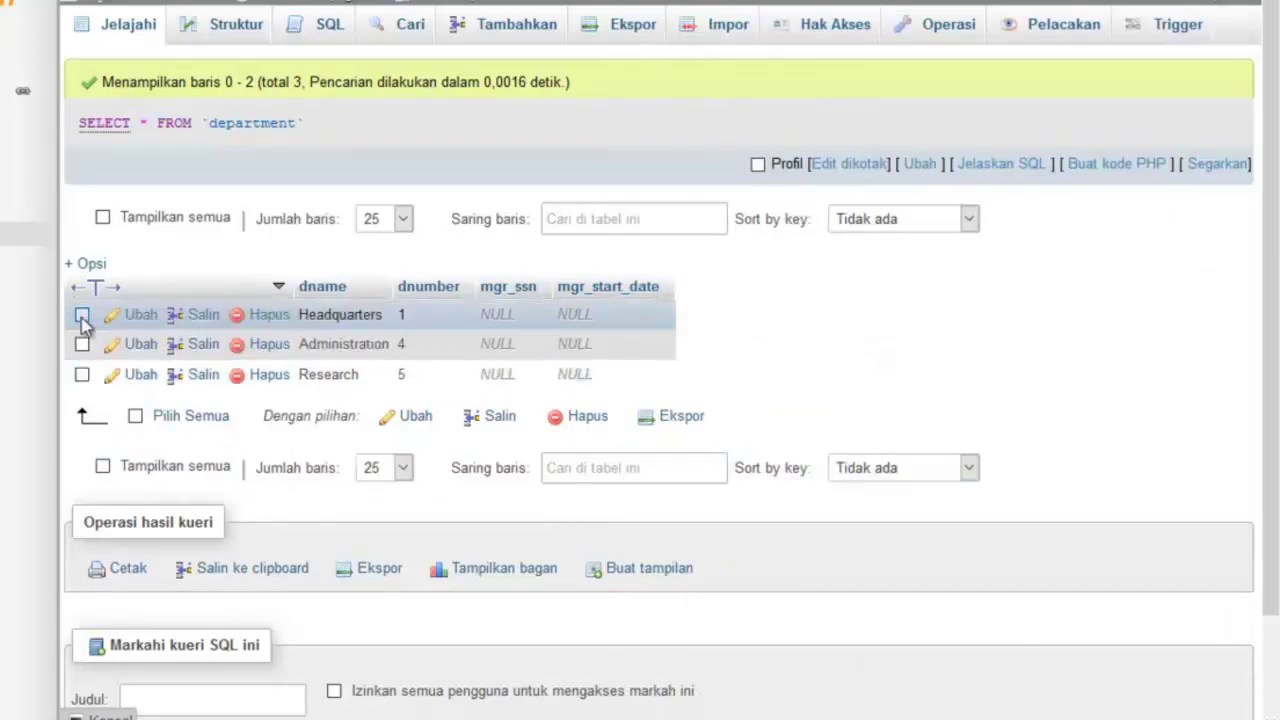
left_click(135, 318)
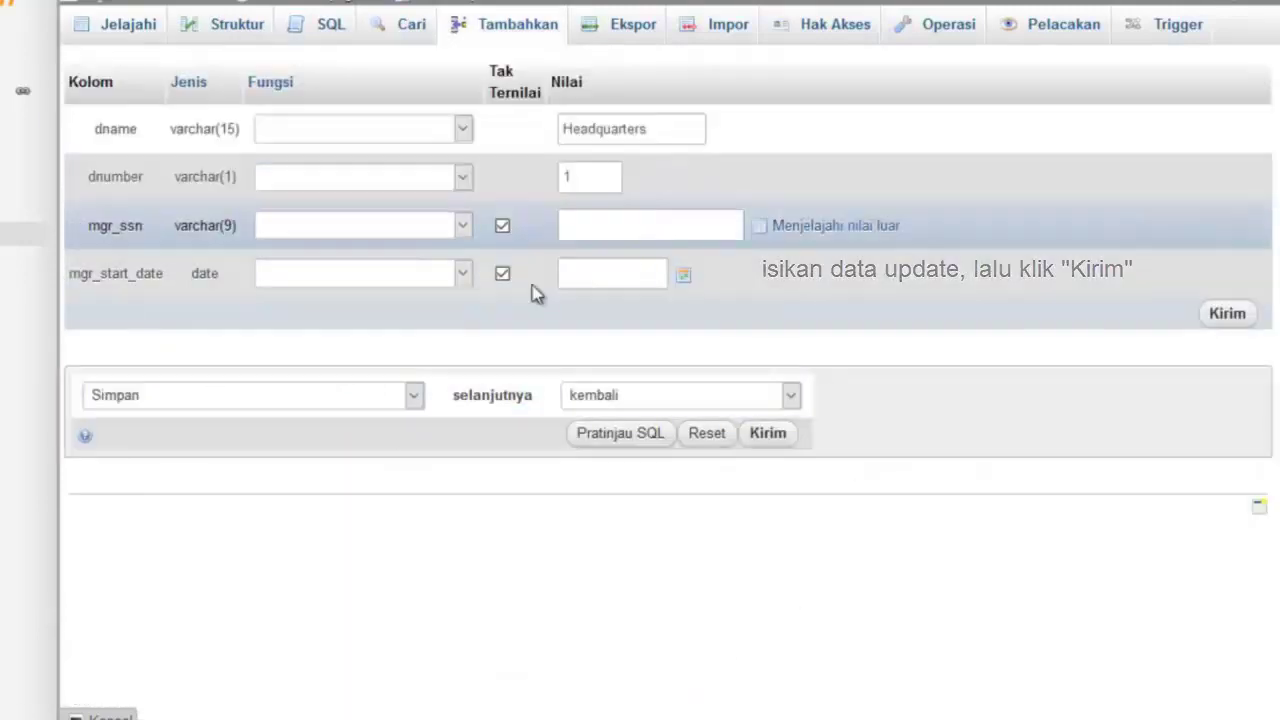
left_click(657, 225)
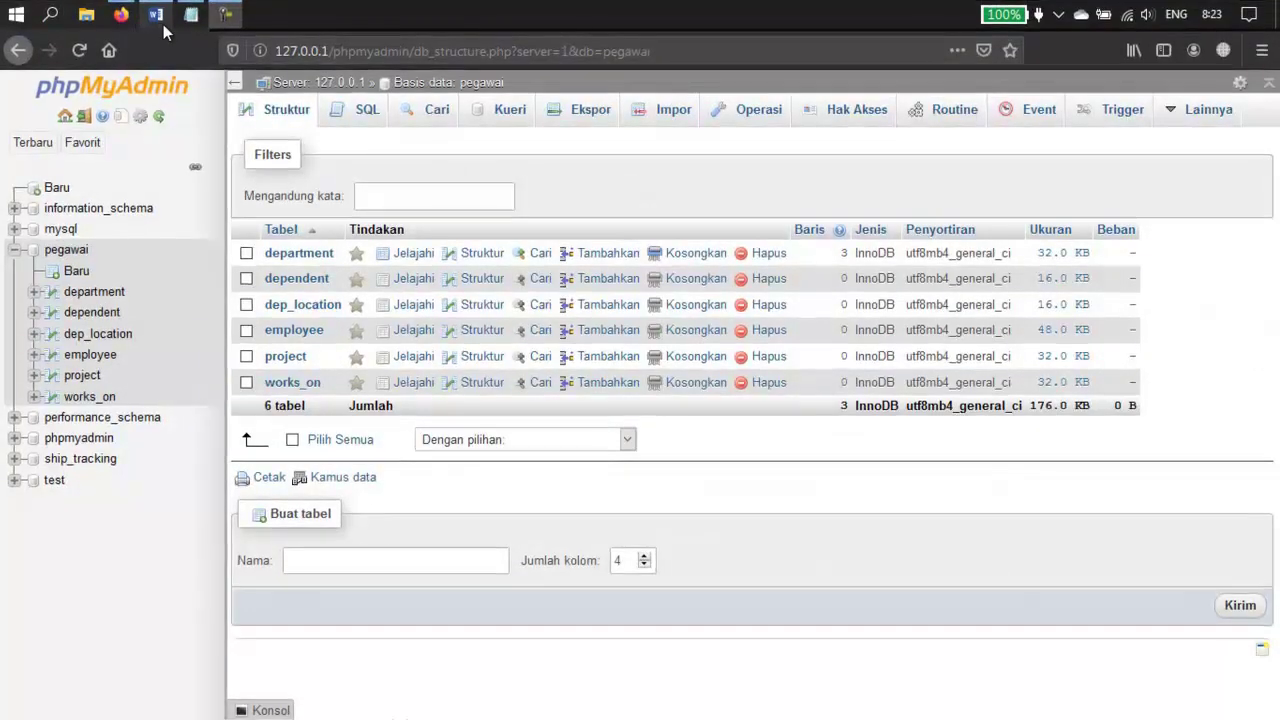
Step: Switch to the Word document with the company data tables and bring the Notepad note in front of it
left_click(163, 20)
left_click(190, 14)
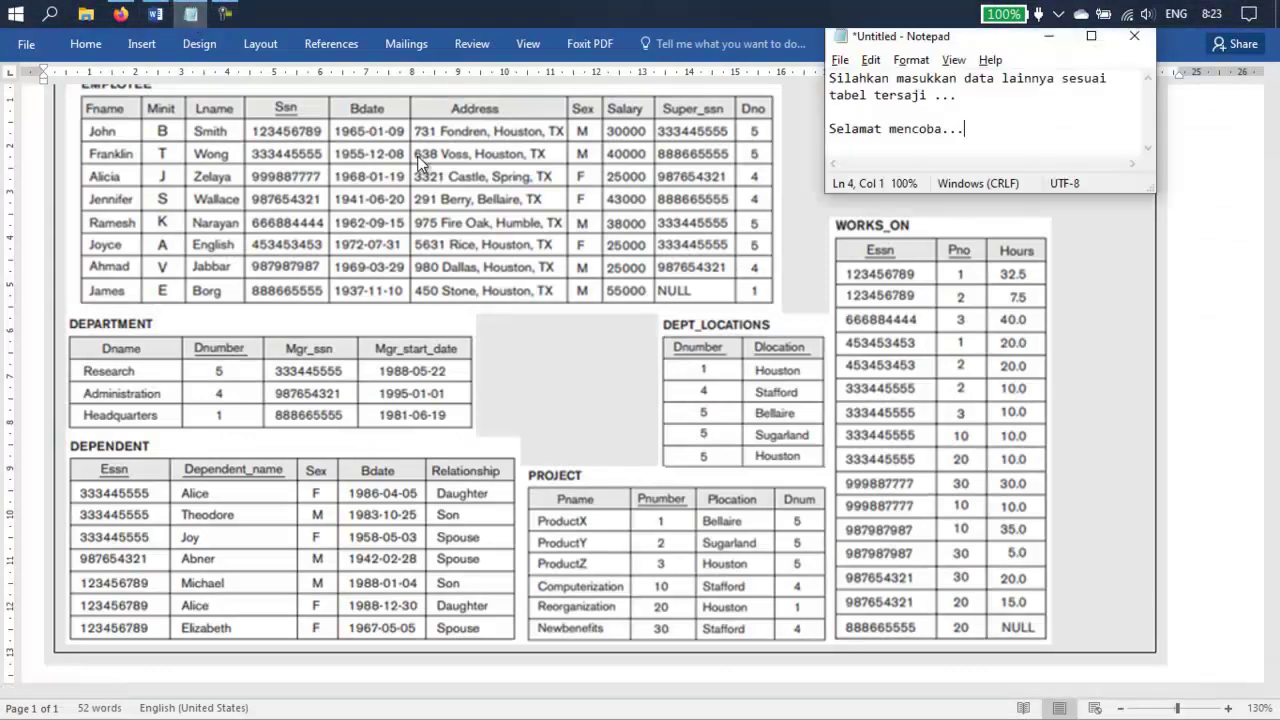